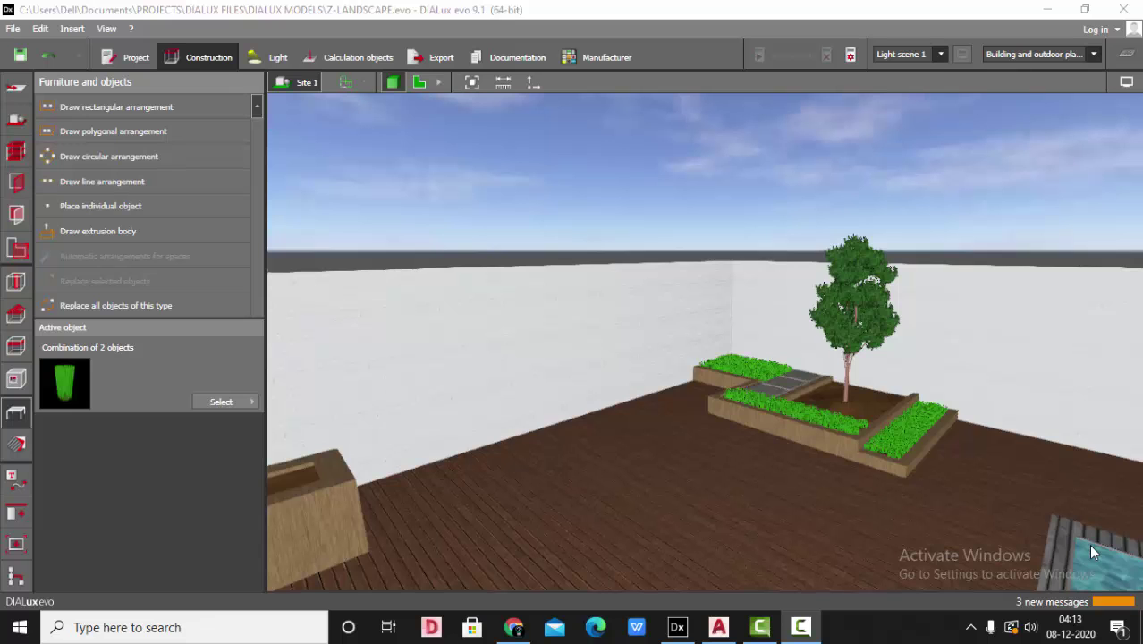
Step: Examine the walled terrace in 3D, including the wooden planters, water feature and planted tree bed
click(469, 84)
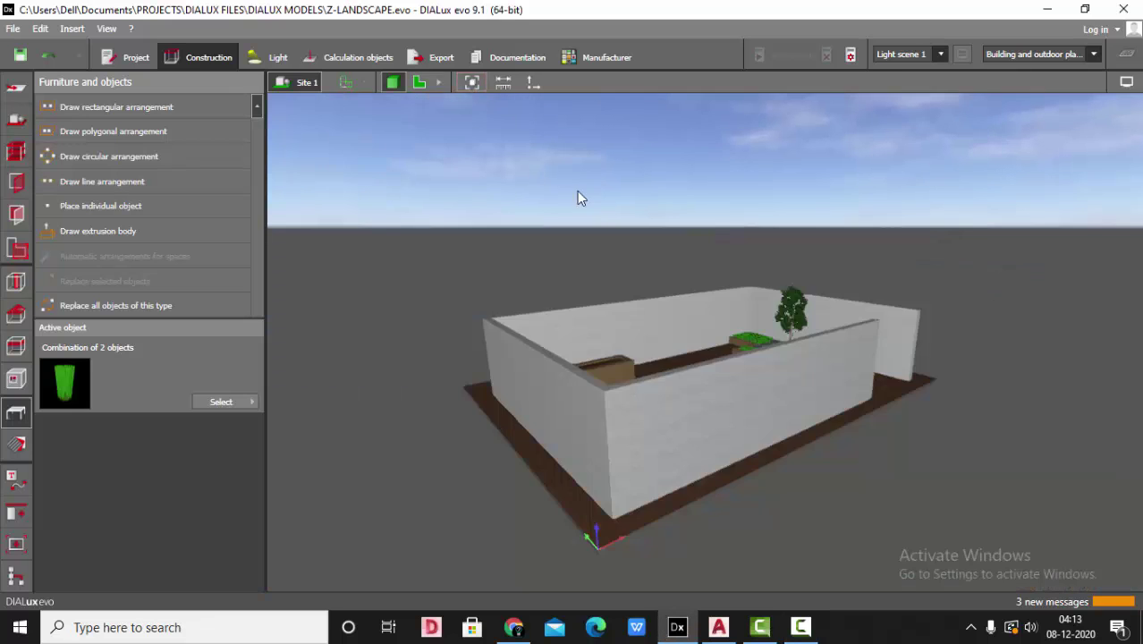
right_drag(594, 204, 663, 316)
scroll(662, 317, up, 3)
drag(736, 388, 730, 318)
drag(823, 274, 800, 234)
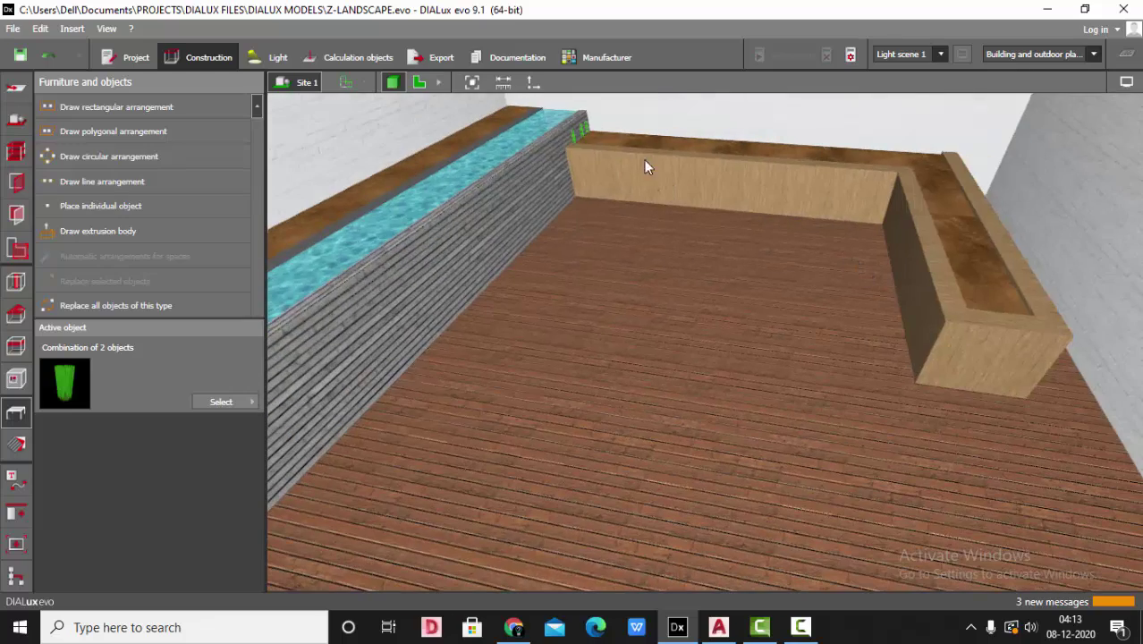
drag(844, 156, 933, 210)
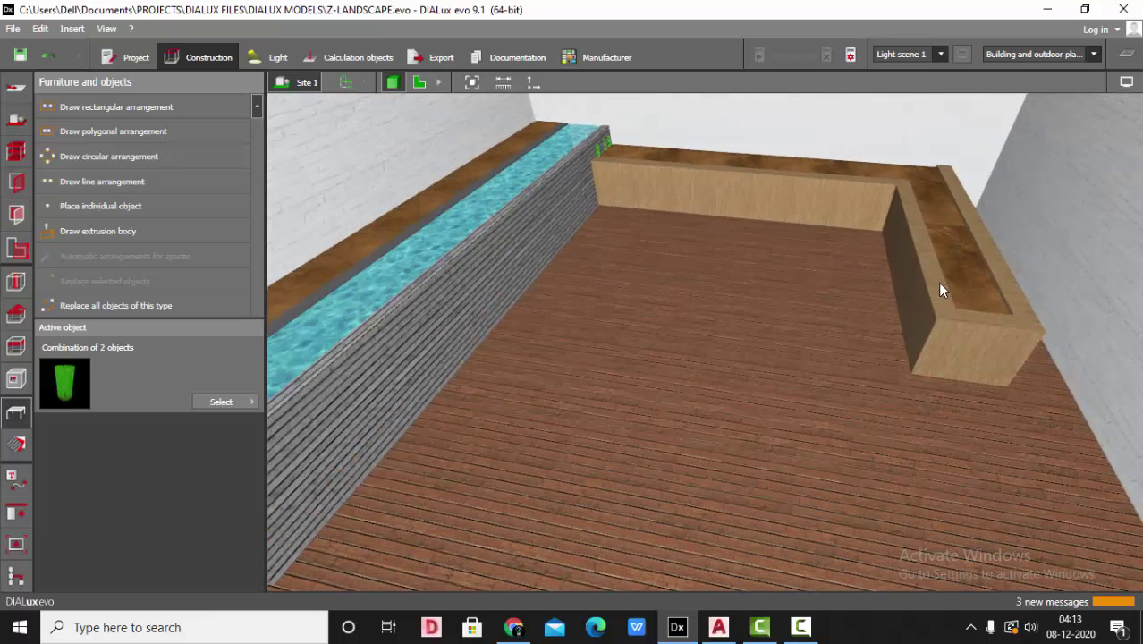
drag(426, 181, 543, 355)
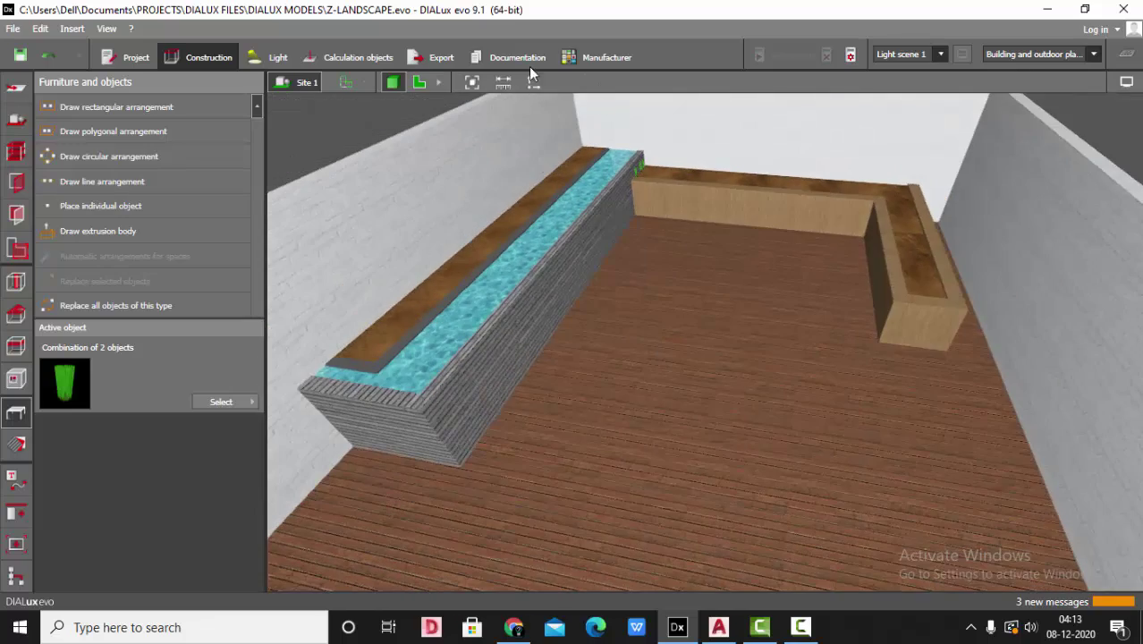
drag(633, 288, 889, 400)
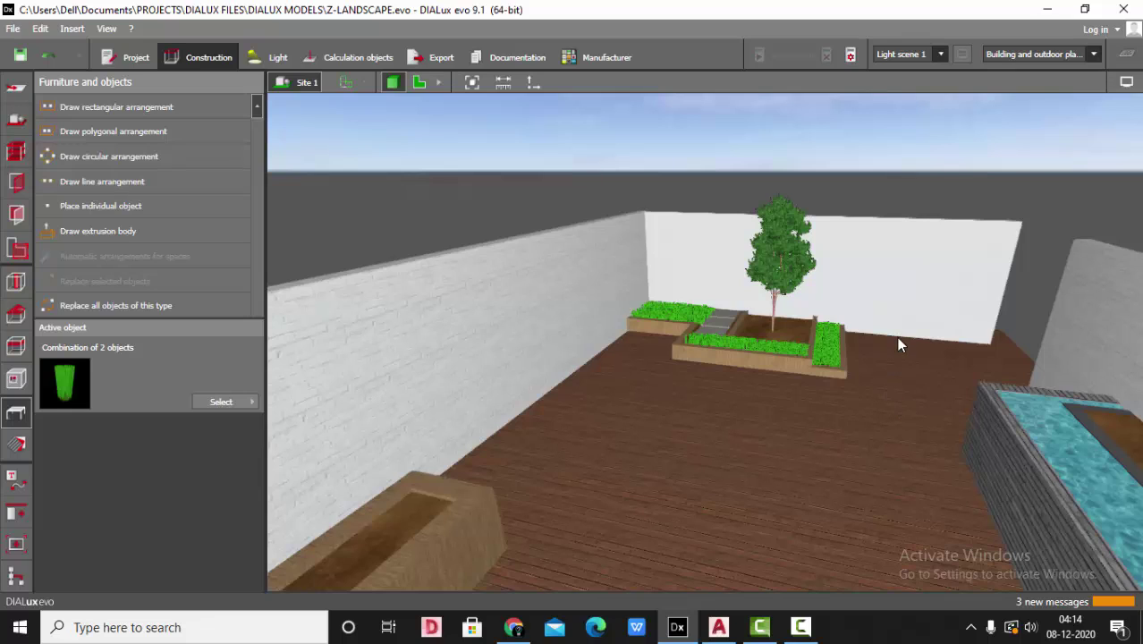
Step: Switch to the site's floor plan view and load the shrubs_elevation DWG file from Downloads as a plan
click(418, 83)
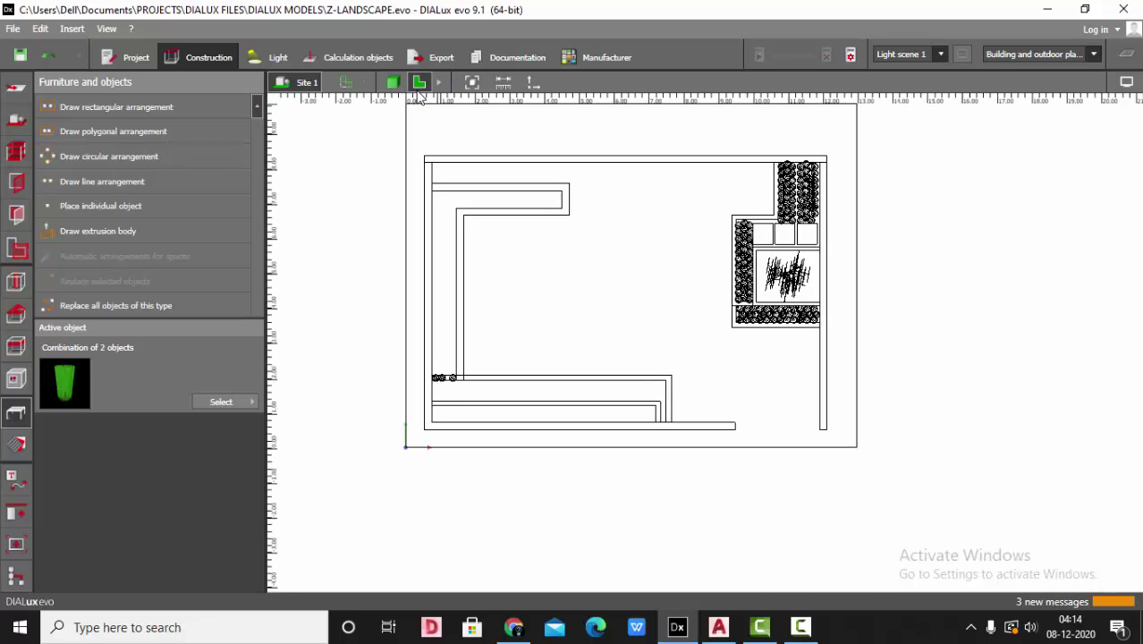
scroll(827, 329, down, 1)
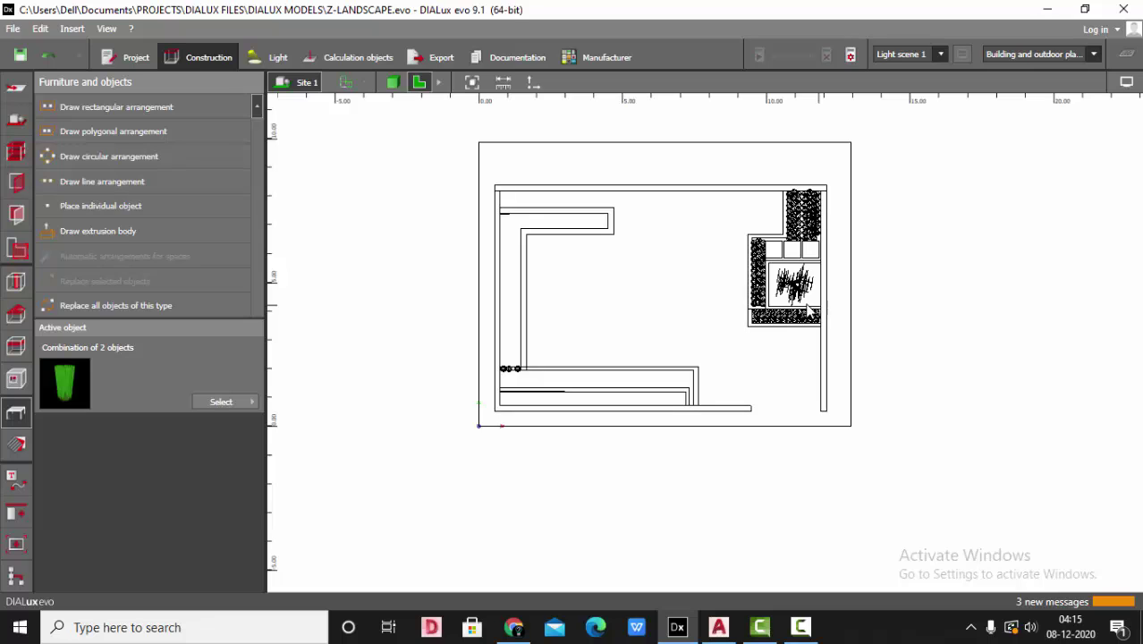
click(17, 87)
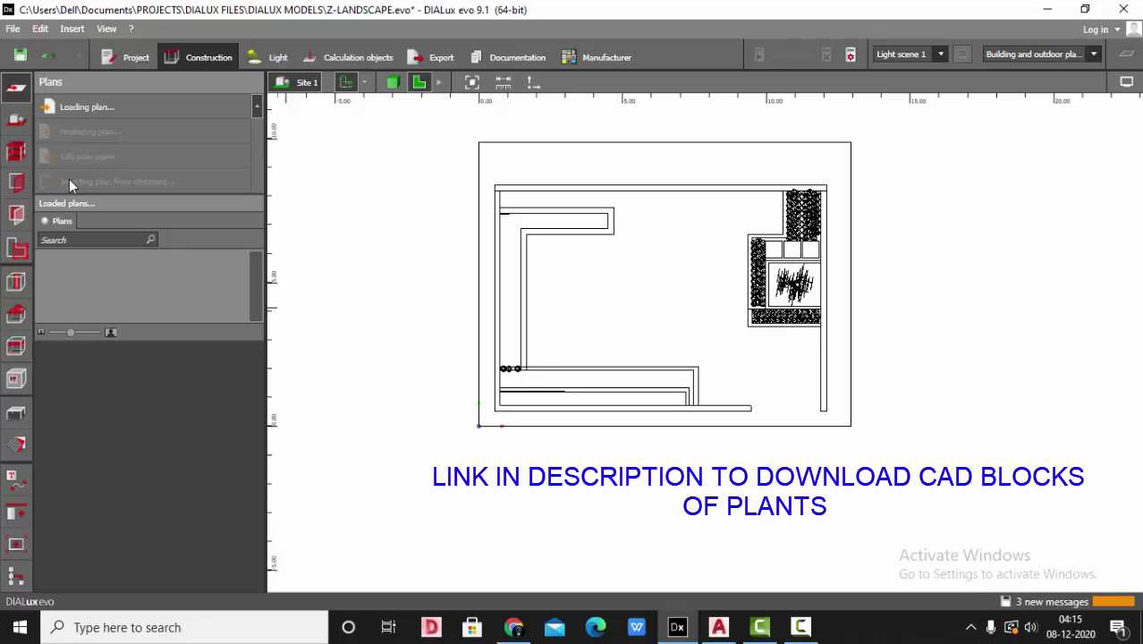
click(78, 107)
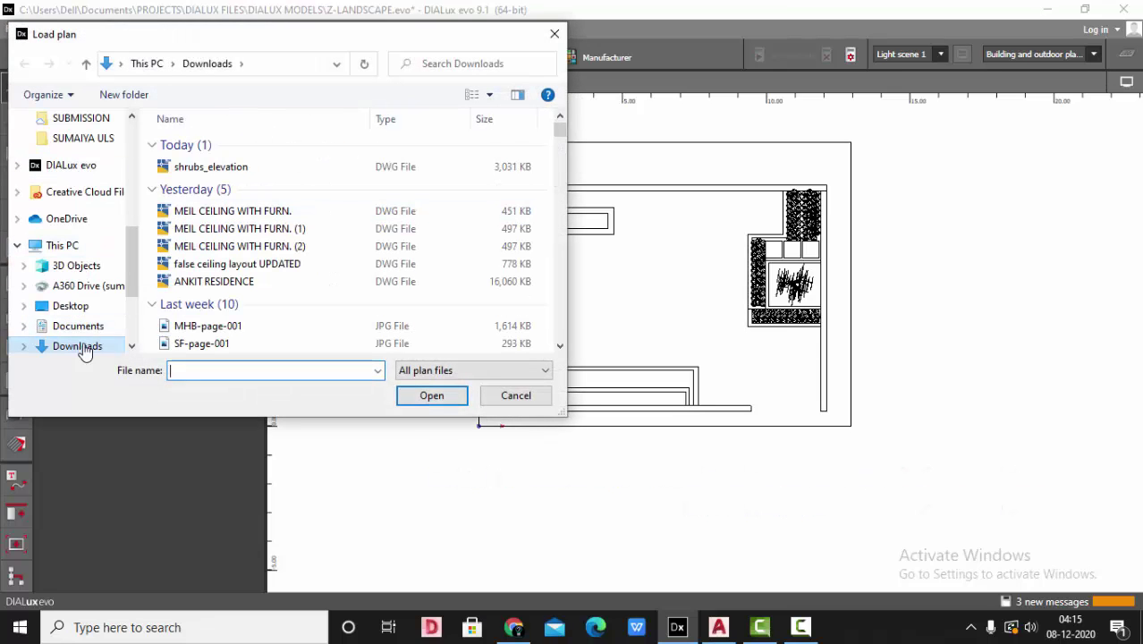
click(209, 168)
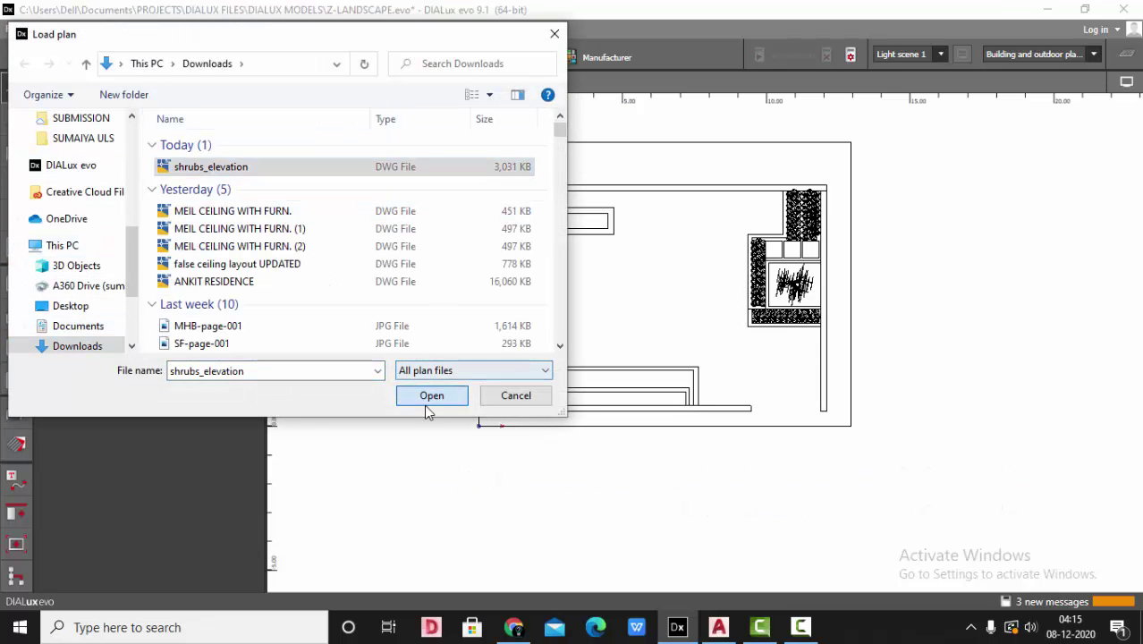
click(431, 395)
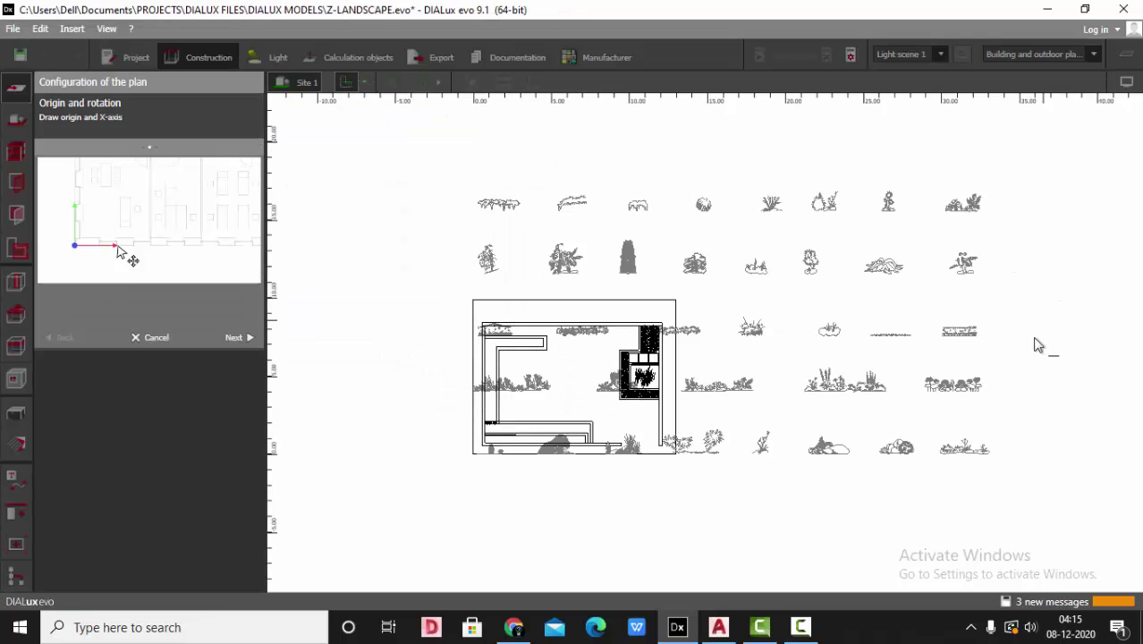
Step: Place the imported plan's origin and X-axis below the drawing, set its units to millimetres and finish the configuration
scroll(612, 394, down, 2)
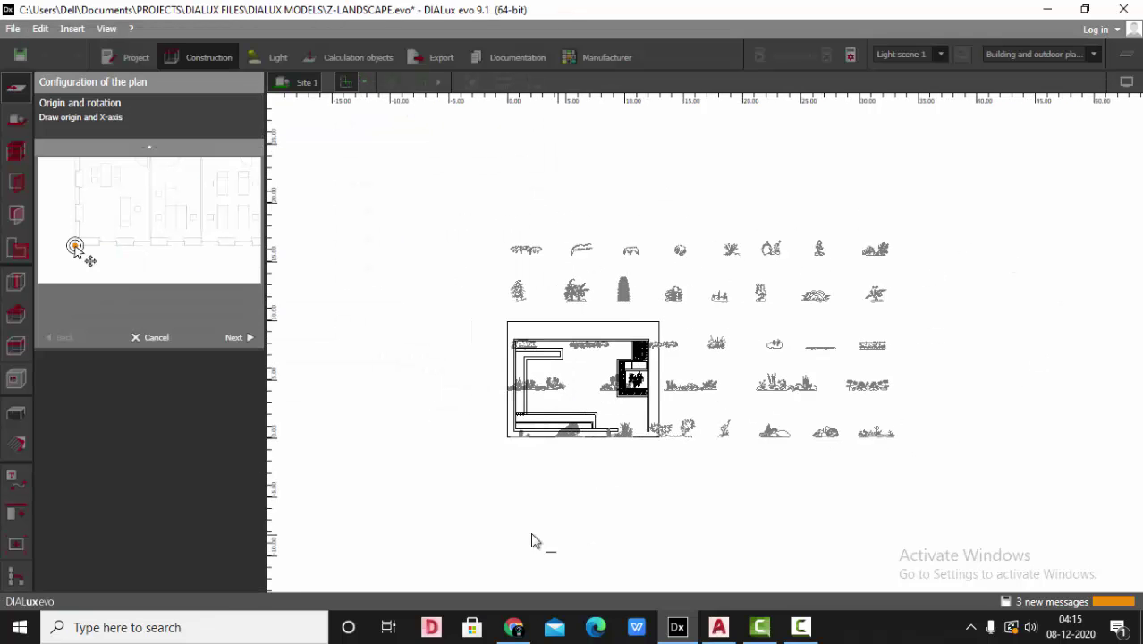
click(492, 514)
click(630, 516)
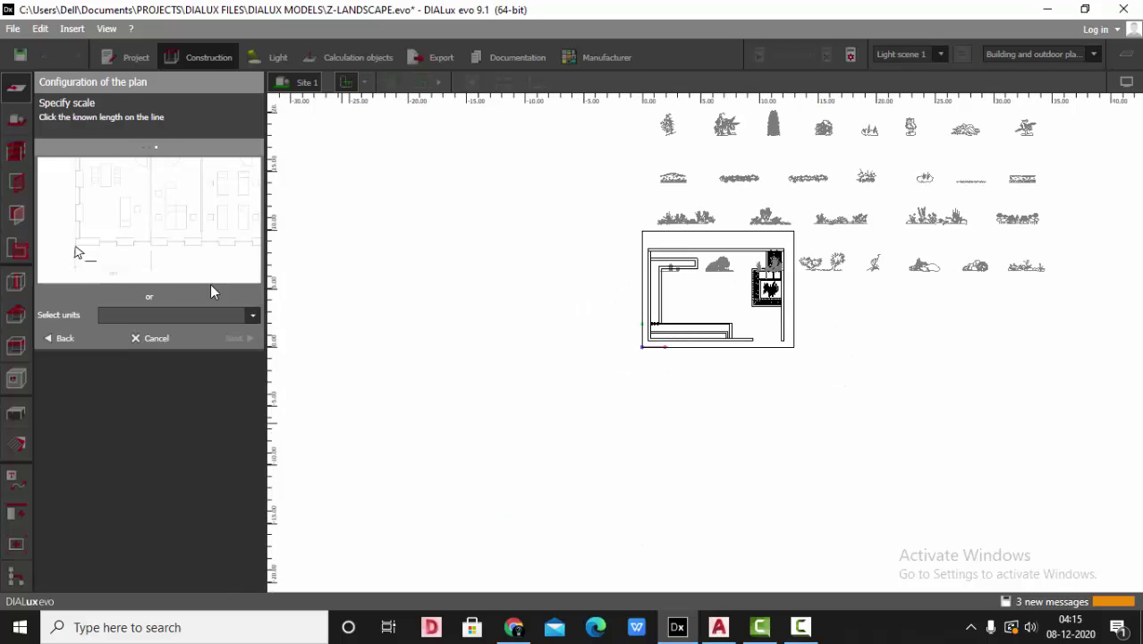
click(246, 315)
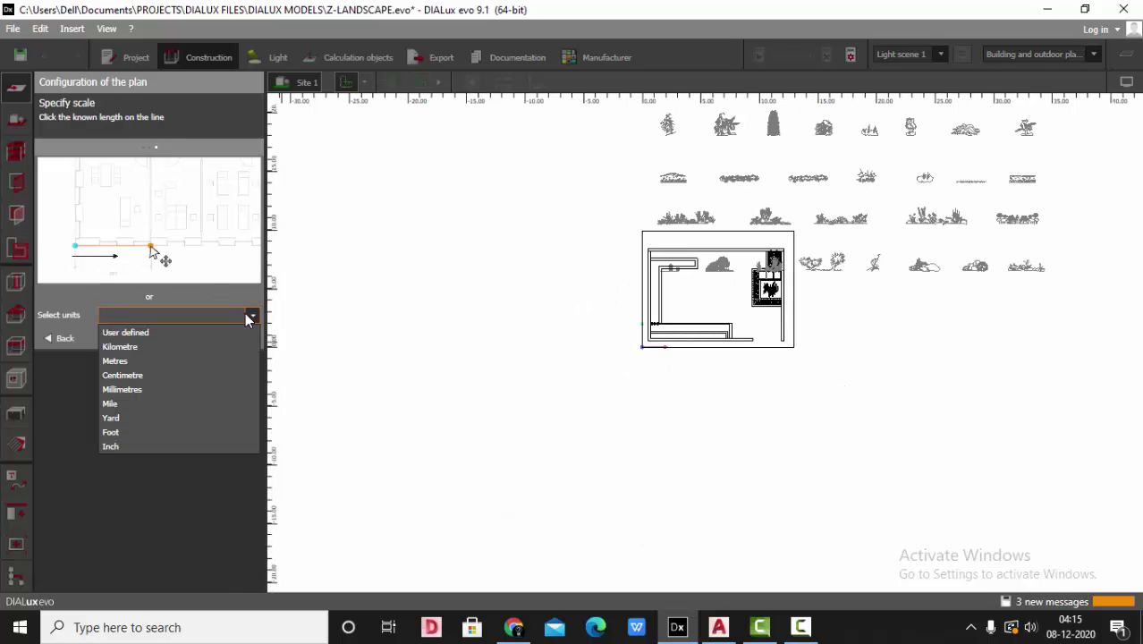
click(176, 391)
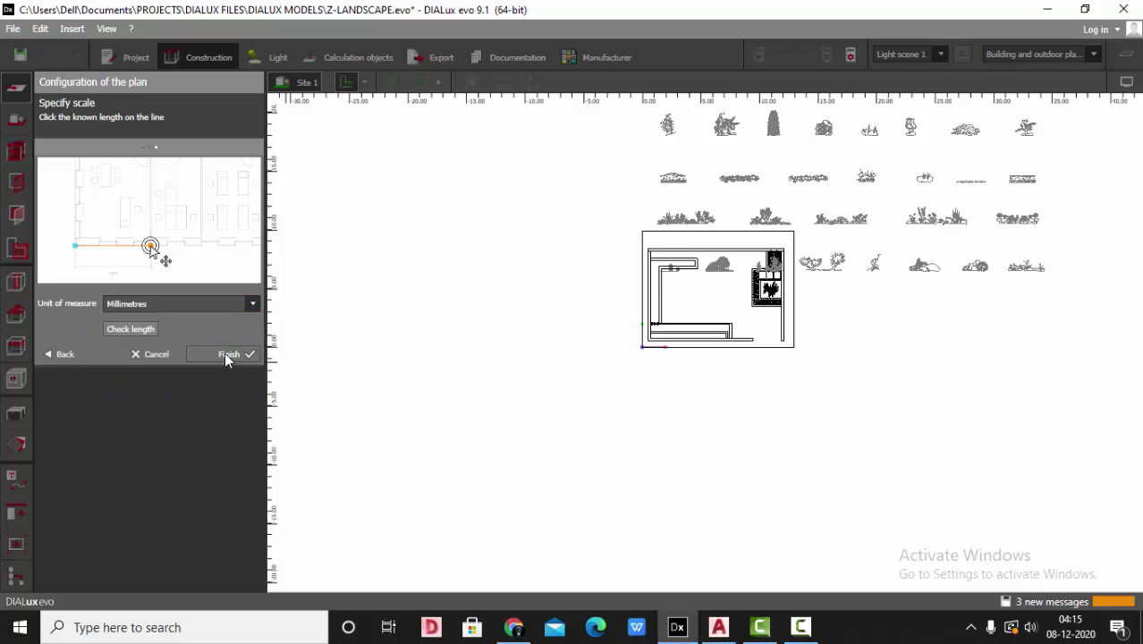
click(227, 354)
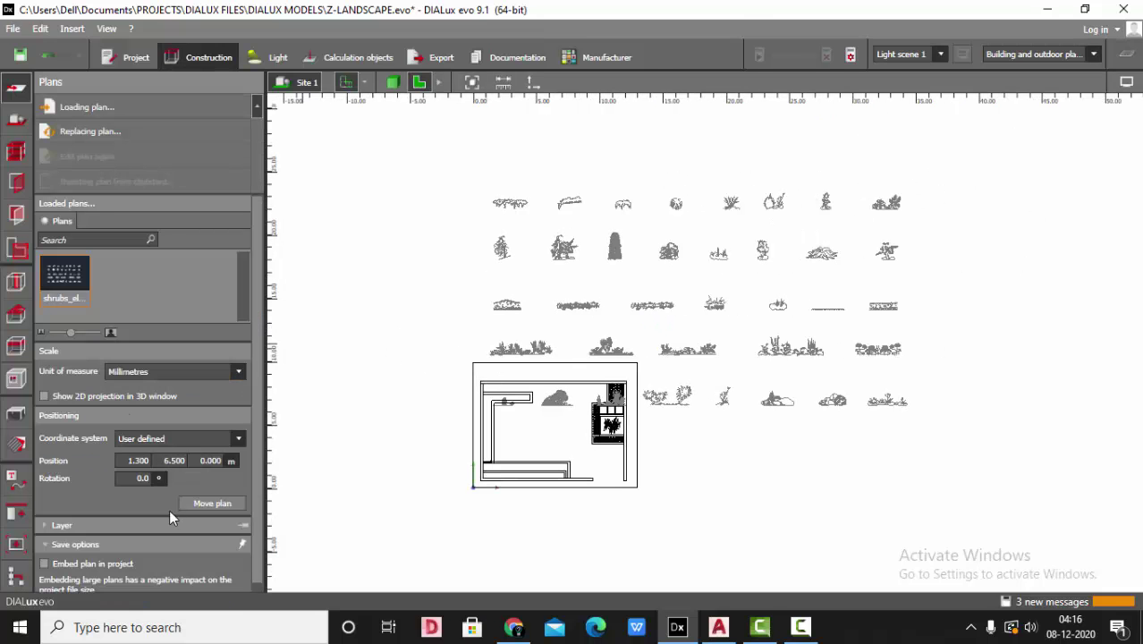
Step: Move the shrubs plan about 13 m to the right, clear of the site, and about 6.55 m downward
click(195, 504)
click(658, 493)
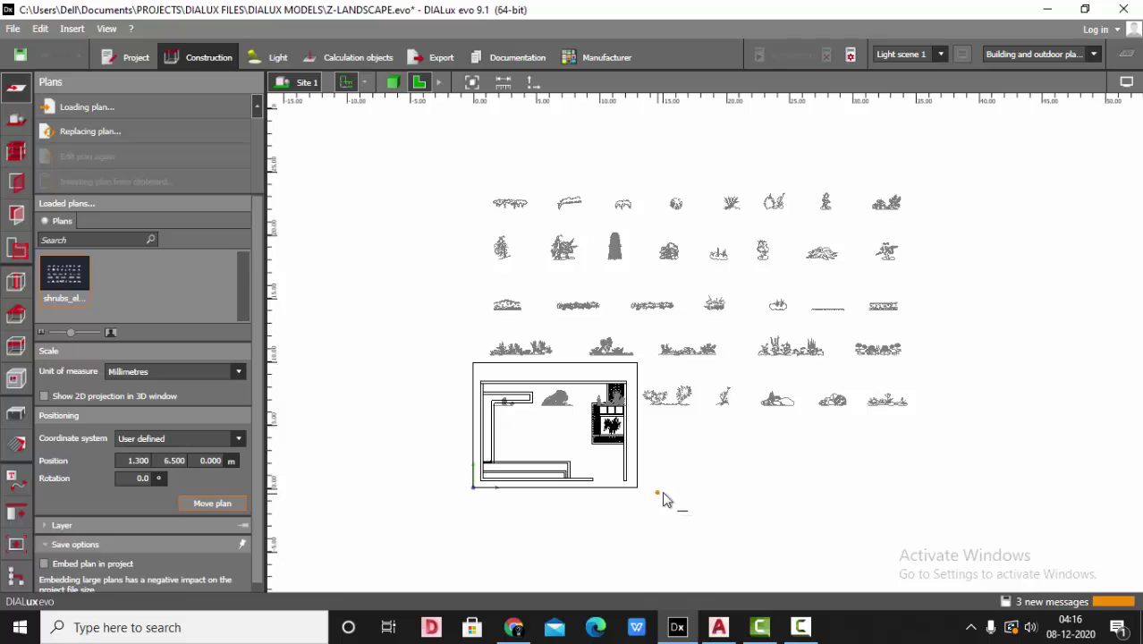
click(825, 498)
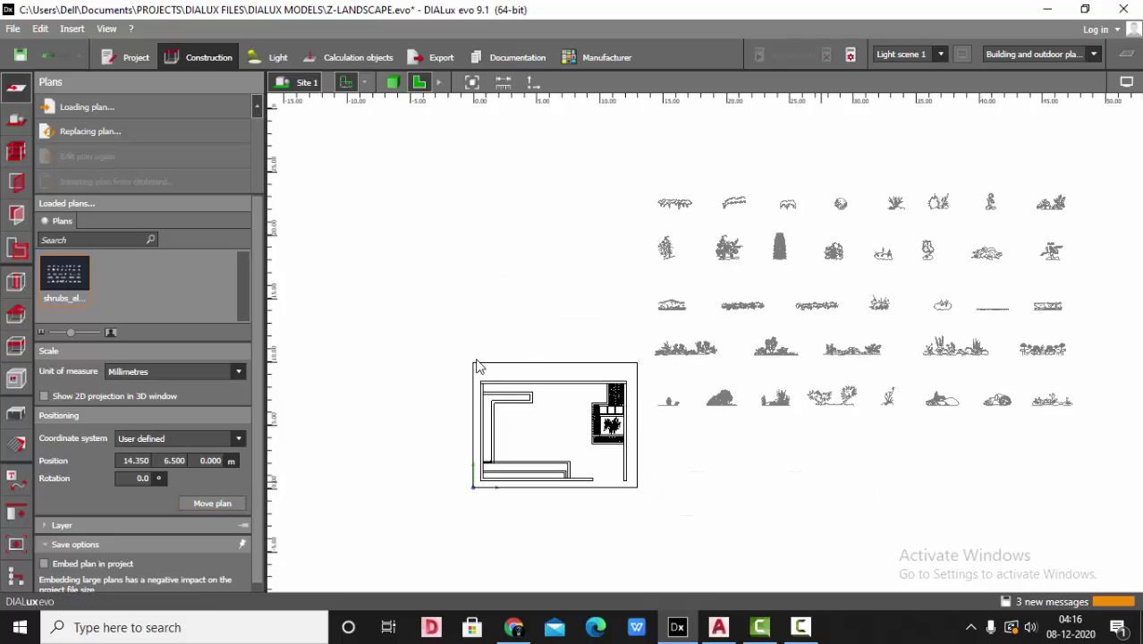
scroll(456, 362, down, 3)
scroll(597, 393, up, 2)
click(204, 505)
click(632, 403)
click(631, 473)
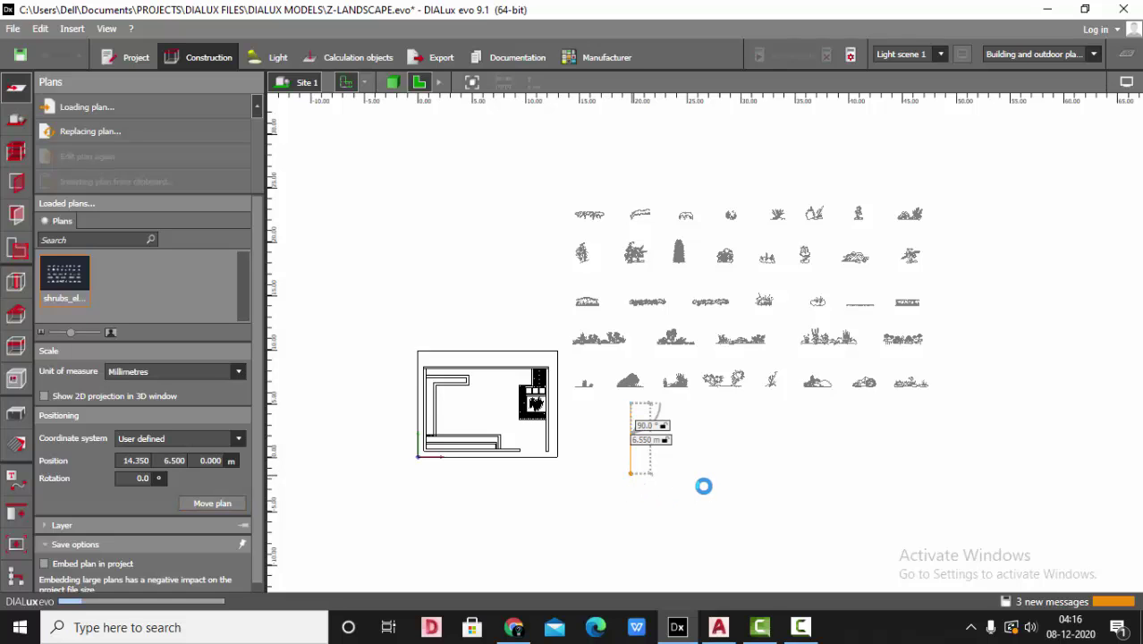
Step: Examine the shrub elevation drawings up close to choose a plant for tracing, with the furniture and objects tools open
scroll(724, 504, up, 4)
scroll(538, 504, up, 1)
scroll(473, 432, down, 1)
click(16, 413)
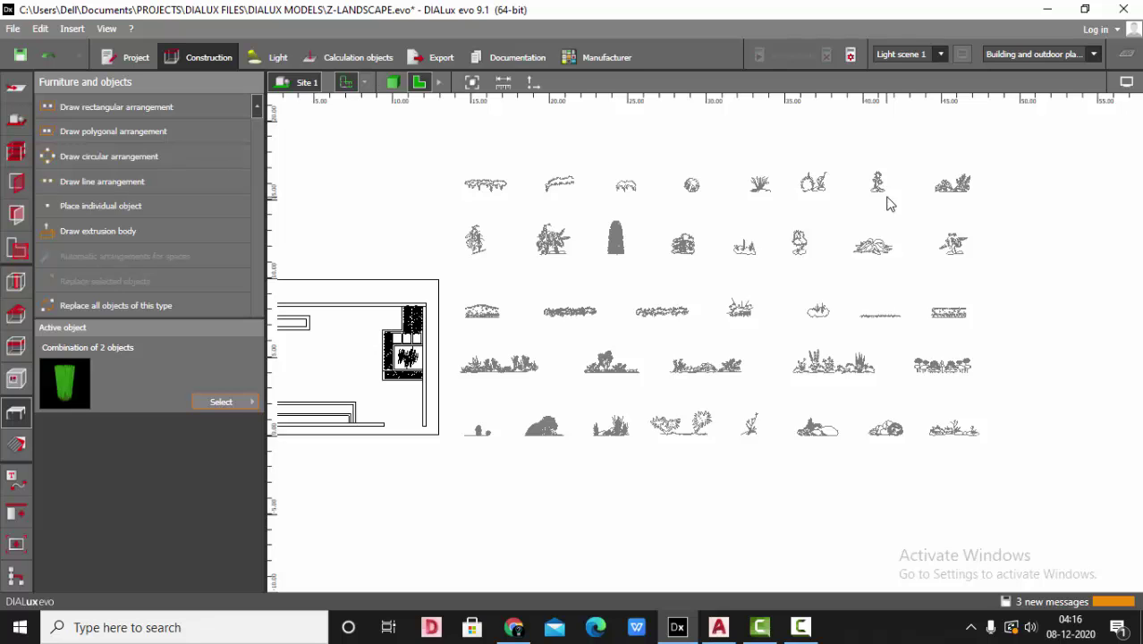
scroll(472, 190, up, 5)
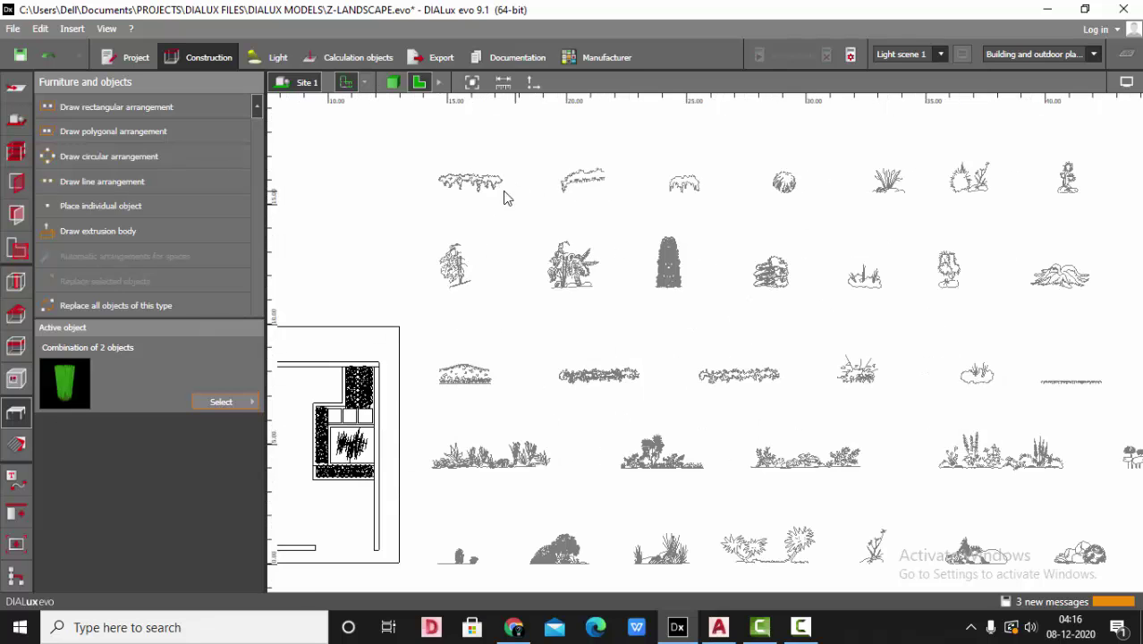
scroll(523, 193, down, 2)
scroll(584, 204, down, 3)
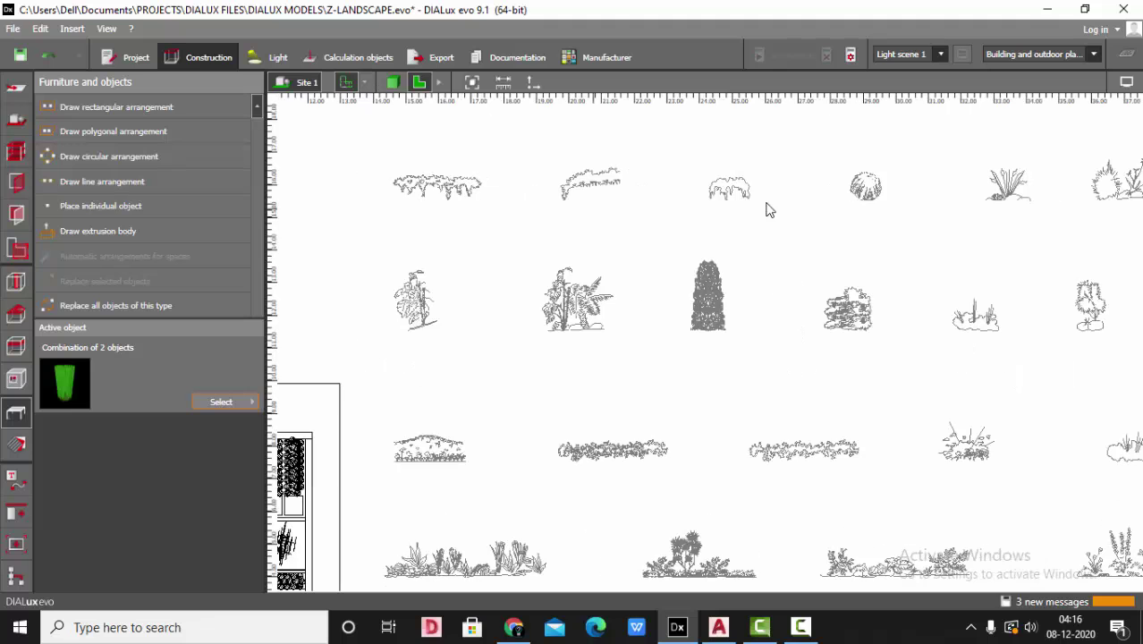
scroll(430, 239, down, 2)
scroll(1065, 212, up, 7)
scroll(506, 233, down, 5)
scroll(969, 228, down, 3)
scroll(551, 476, up, 3)
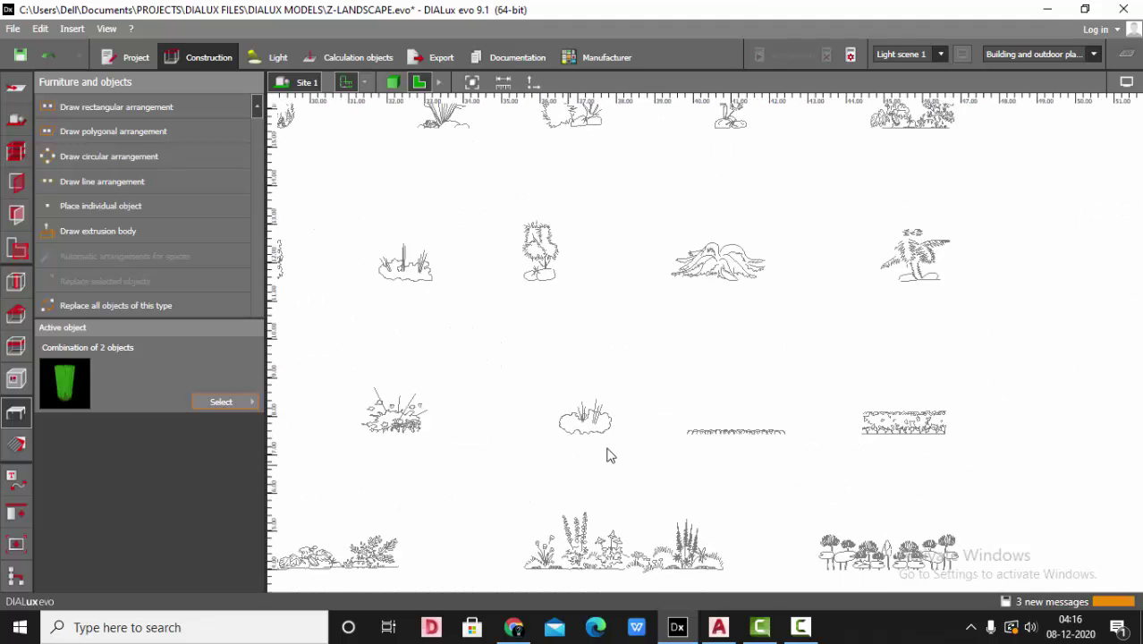
scroll(582, 425, down, 2)
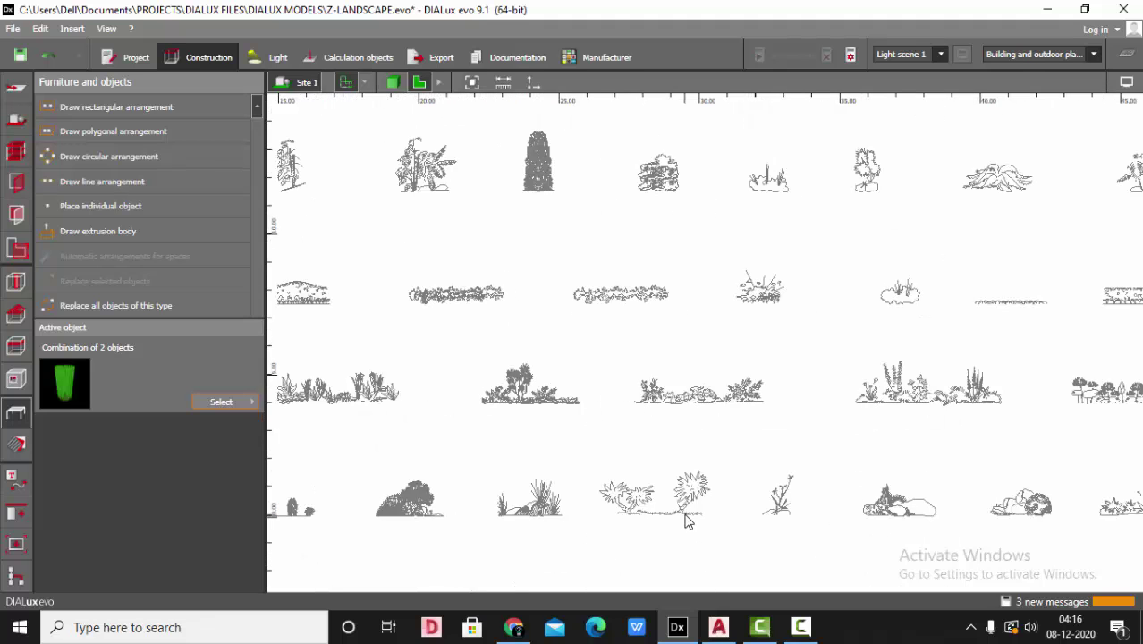
scroll(609, 388, down, 1)
scroll(490, 439, up, 5)
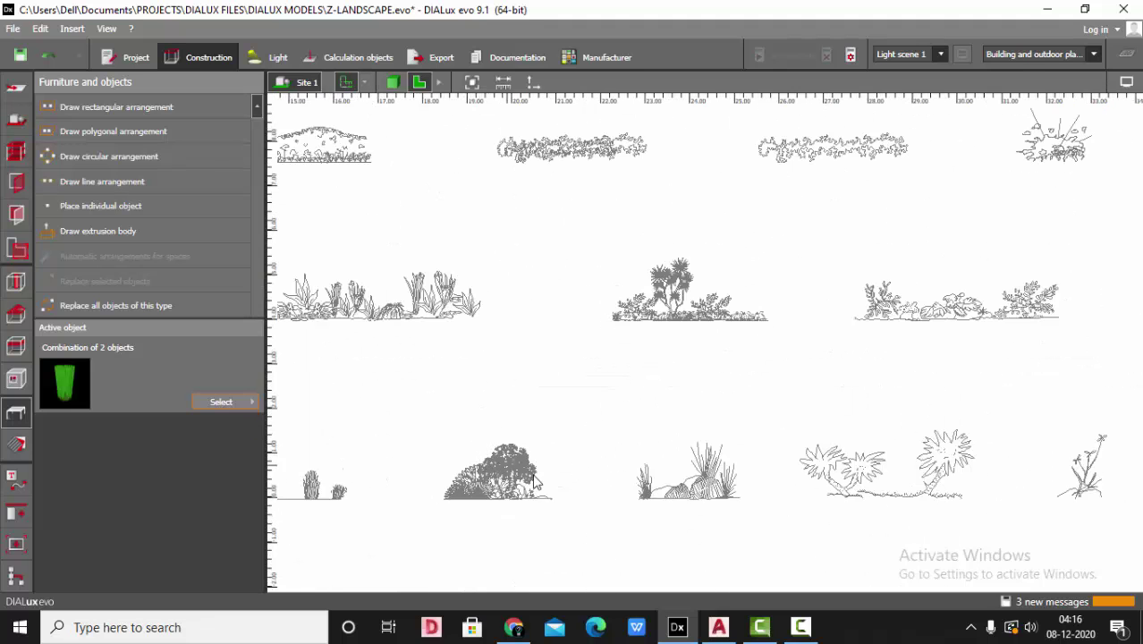
scroll(542, 501, down, 2)
scroll(511, 510, up, 6)
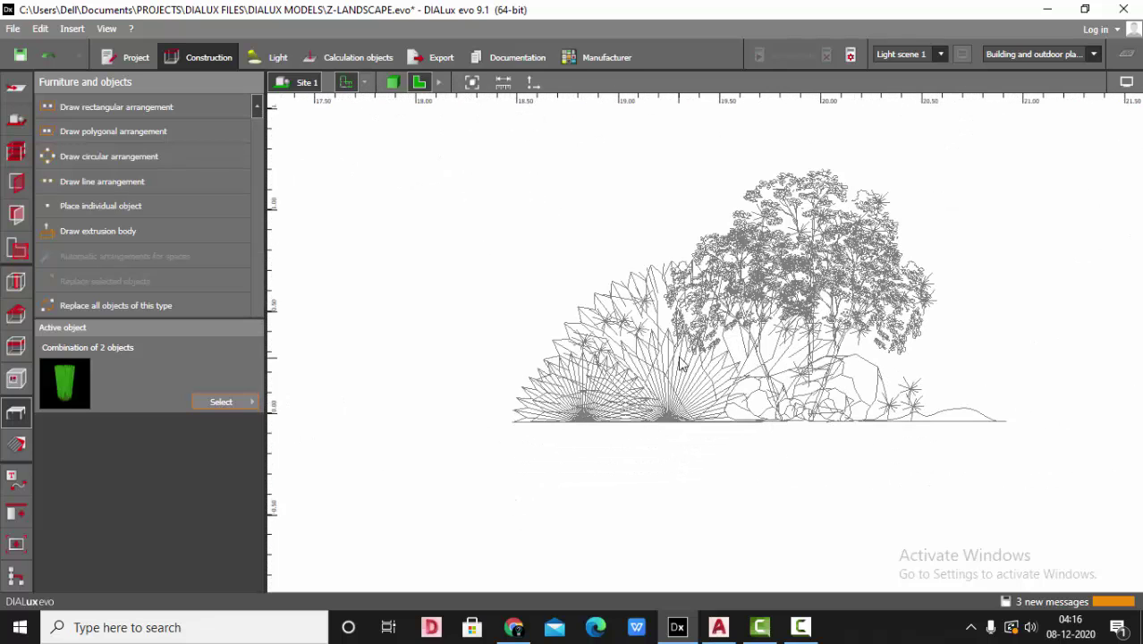
scroll(713, 419, down, 1)
scroll(413, 365, down, 5)
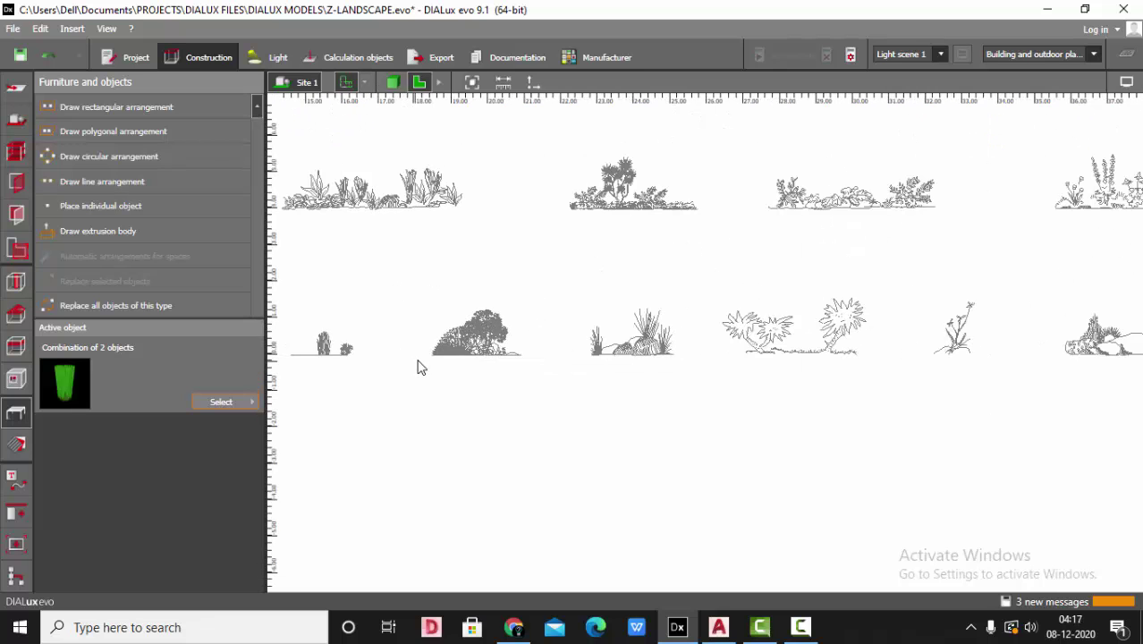
scroll(850, 358, up, 5)
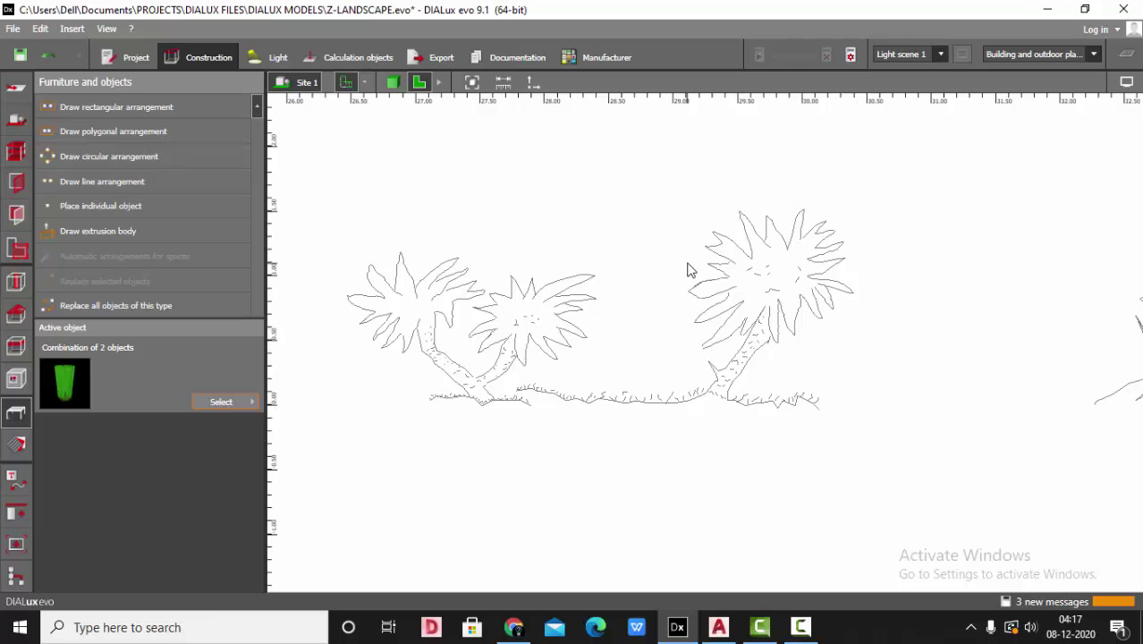
scroll(689, 270, down, 3)
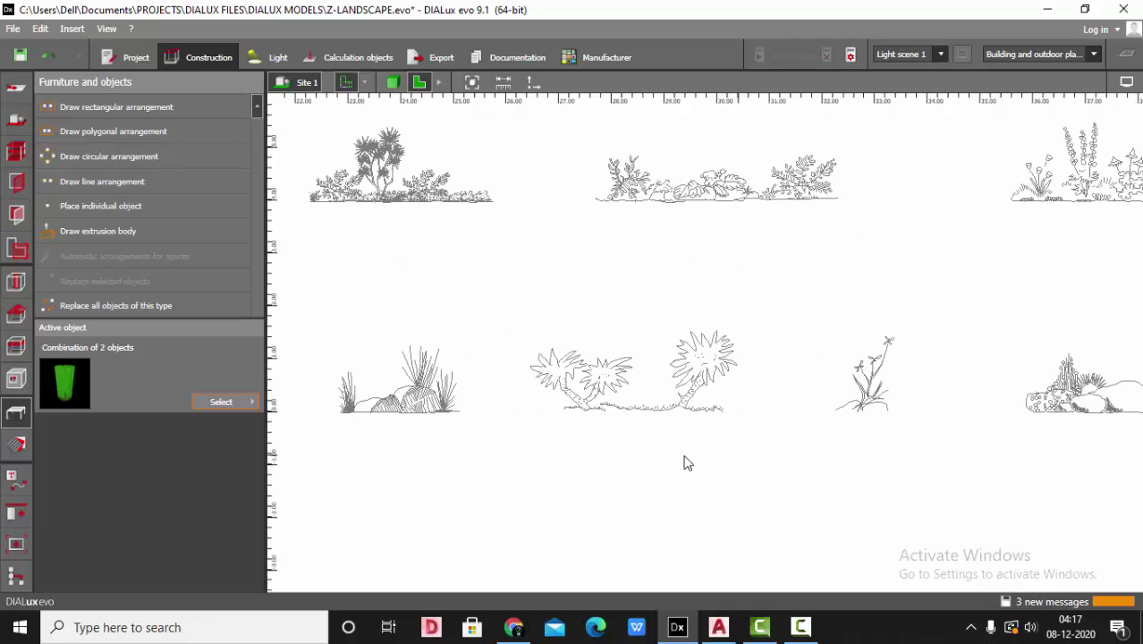
scroll(707, 300, up, 3)
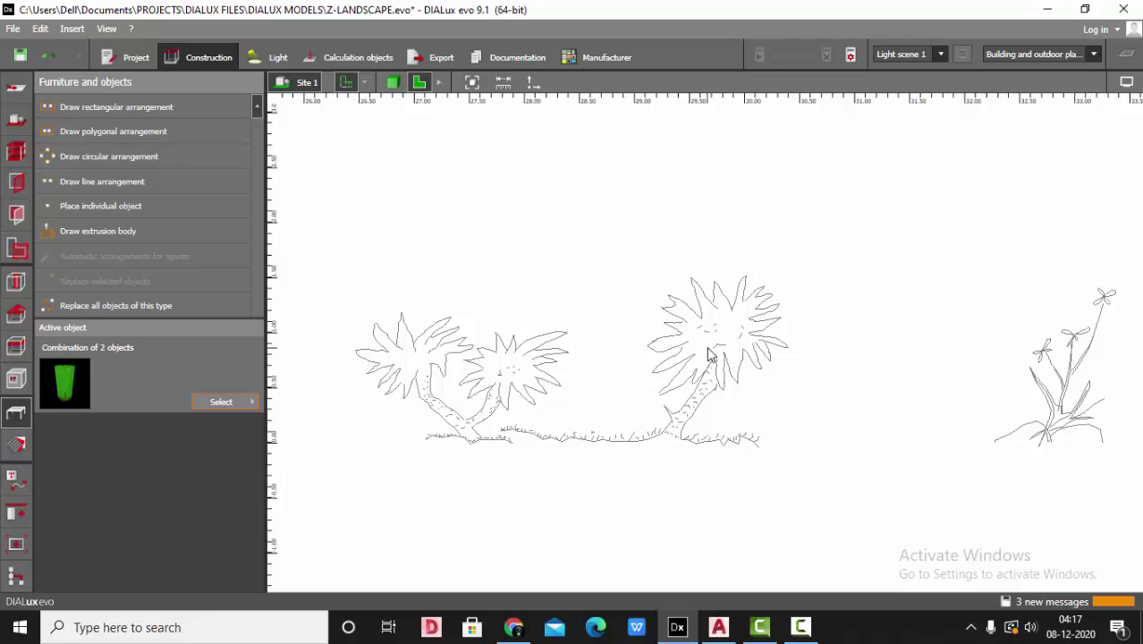
Step: Start an extrusion body on the right-hand palm and trace the first hanging leaf beside the trunk up to the next notch
click(102, 225)
scroll(738, 356, up, 2)
scroll(746, 401, up, 1)
scroll(651, 395, up, 1)
scroll(781, 251, up, 1)
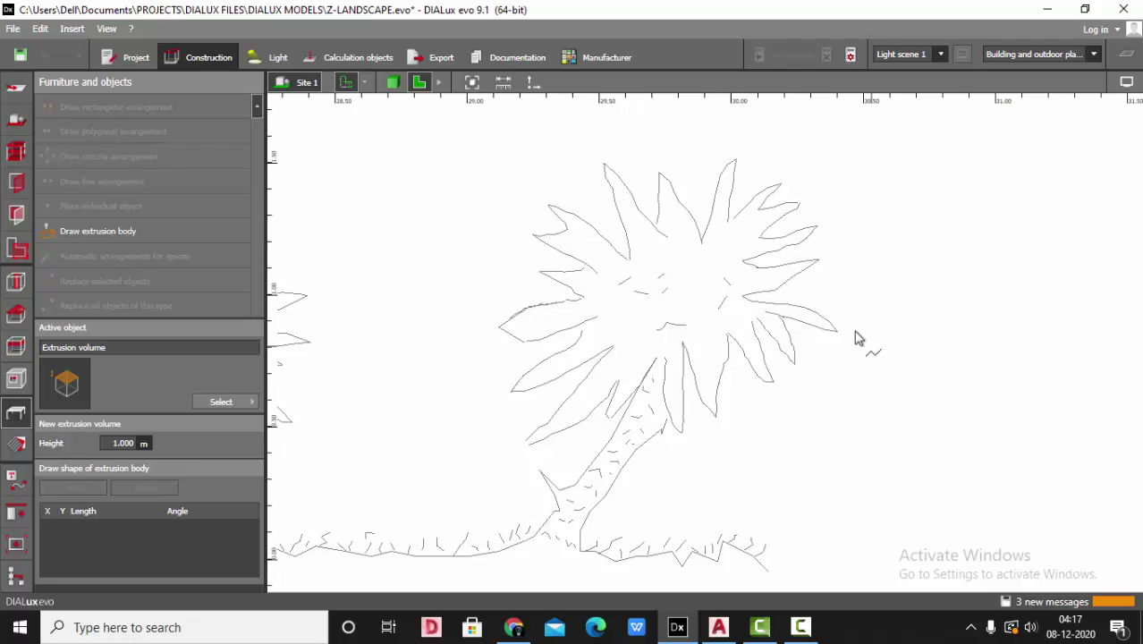
scroll(589, 433, up, 2)
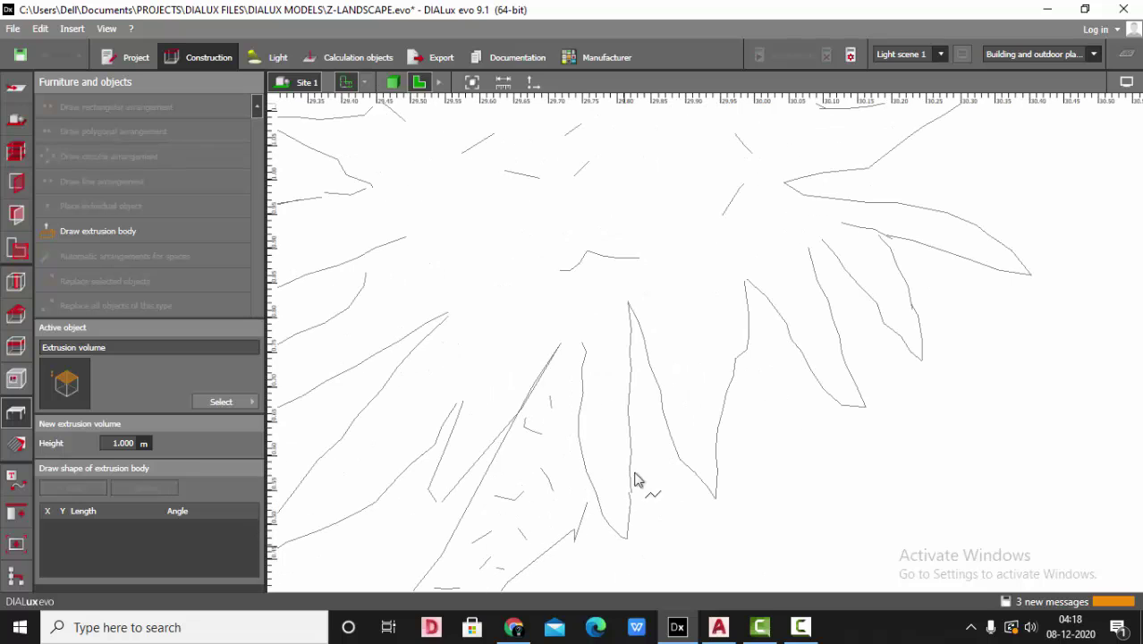
scroll(601, 380, up, 1)
click(569, 324)
click(578, 339)
click(571, 368)
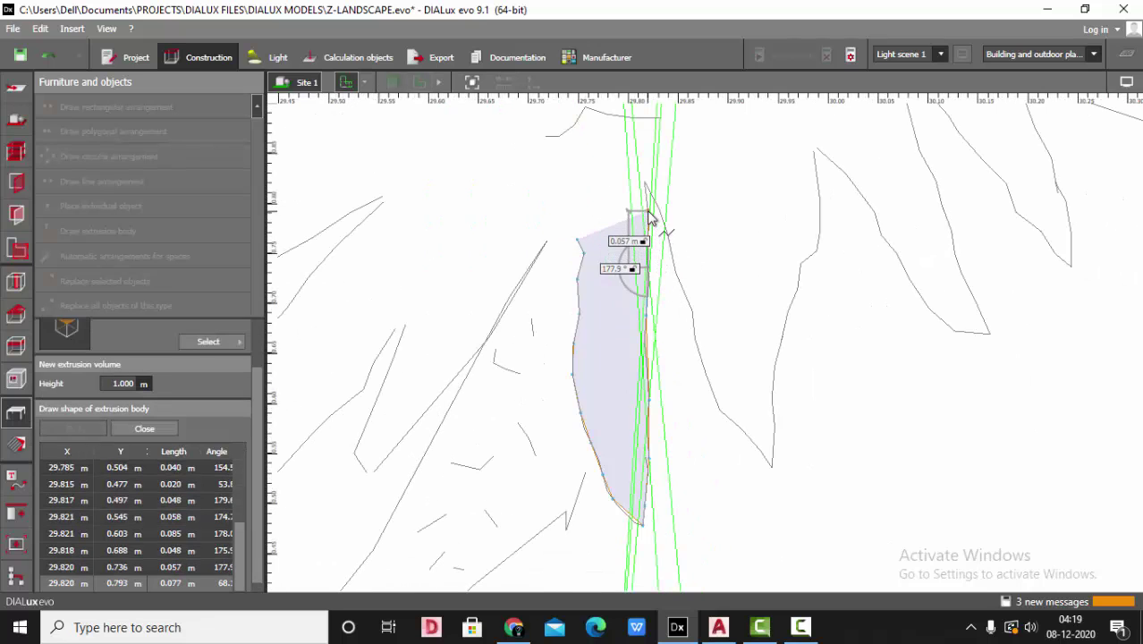
click(650, 215)
click(647, 187)
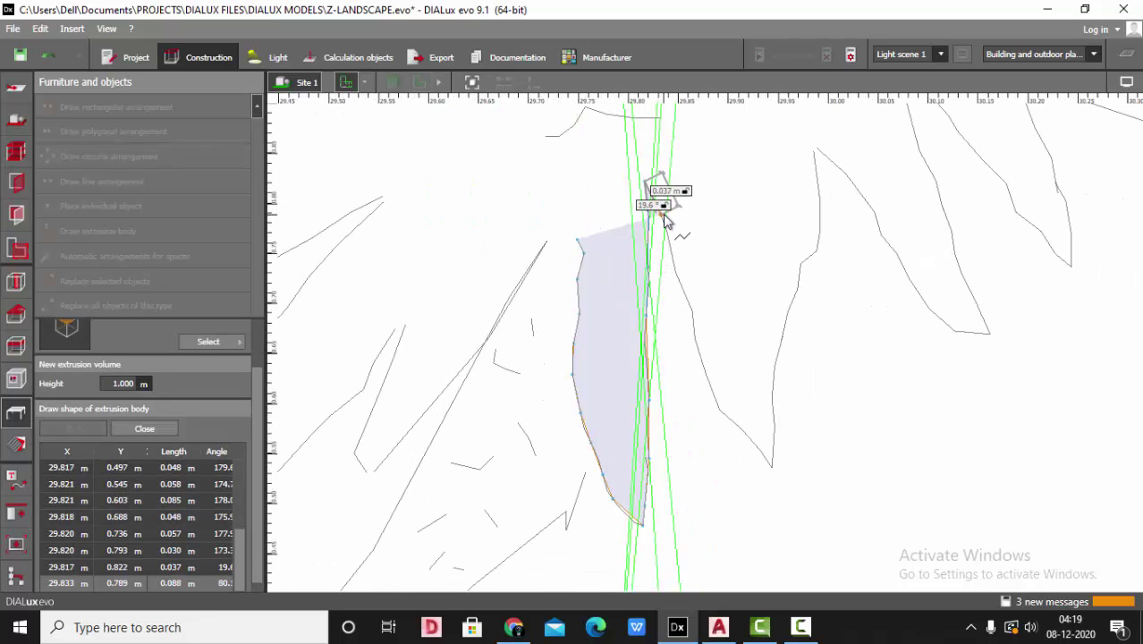
Step: Trace the inner edge of the second hanging leaf down to its tip at about X 29.94 m, Y 0.54 m
click(665, 222)
click(689, 275)
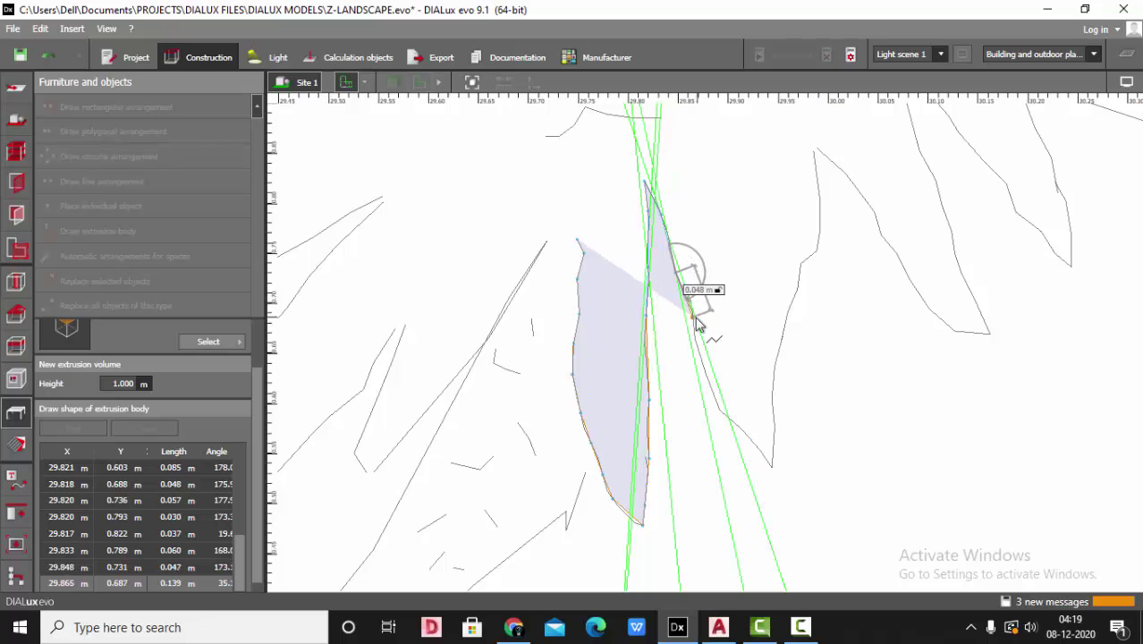
click(695, 318)
click(706, 367)
click(723, 412)
click(746, 434)
click(775, 468)
Step: Trace the outer edge of the second hanging leaf up to the notch at about X 29.99 m, Y 0.86 m
click(775, 401)
click(778, 372)
click(791, 318)
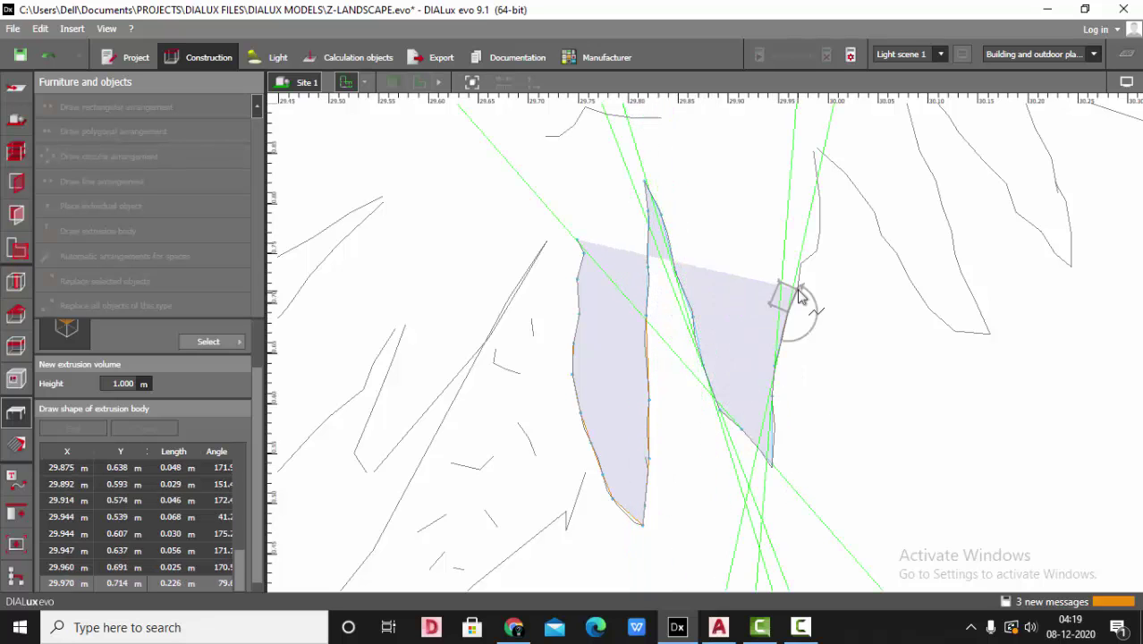
click(800, 295)
click(801, 264)
click(818, 251)
scroll(830, 217, up, 1)
click(817, 237)
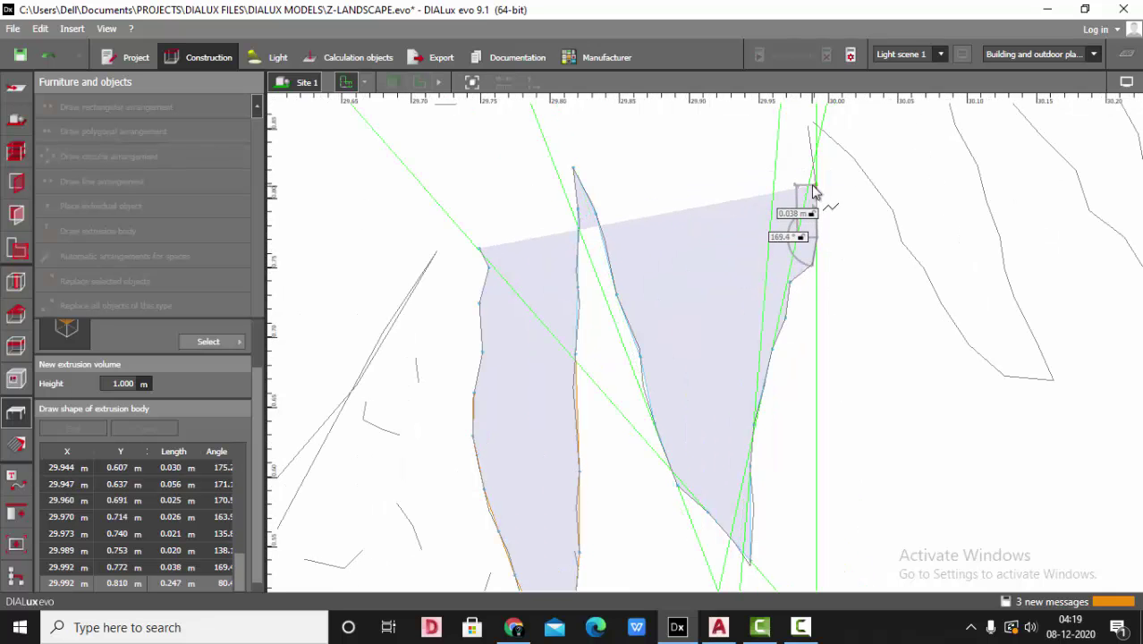
click(816, 186)
click(813, 157)
click(811, 144)
click(812, 118)
Step: Trace the inner edge of the third leaf down to its tip at about X 30.16 m, Y 0.67 m
click(842, 145)
click(879, 190)
click(898, 217)
click(905, 241)
click(923, 263)
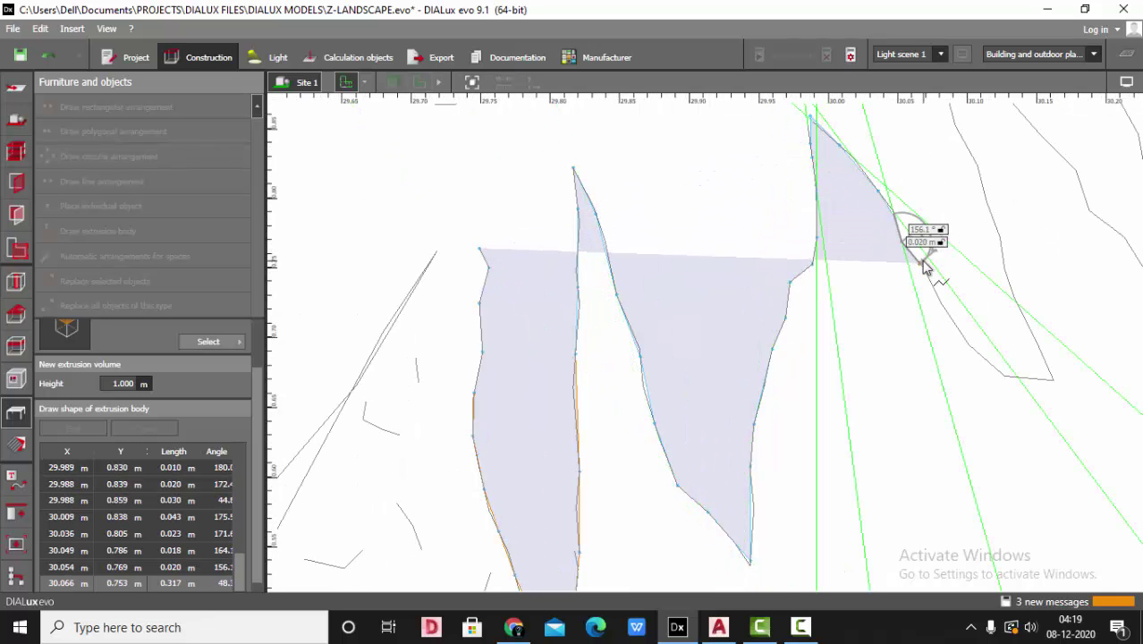
click(948, 309)
click(966, 349)
click(1003, 377)
click(1053, 381)
Step: Trace the outer edge of the third leaf up to the notch at about X 30.07 m, Y 0.92 m
click(1034, 342)
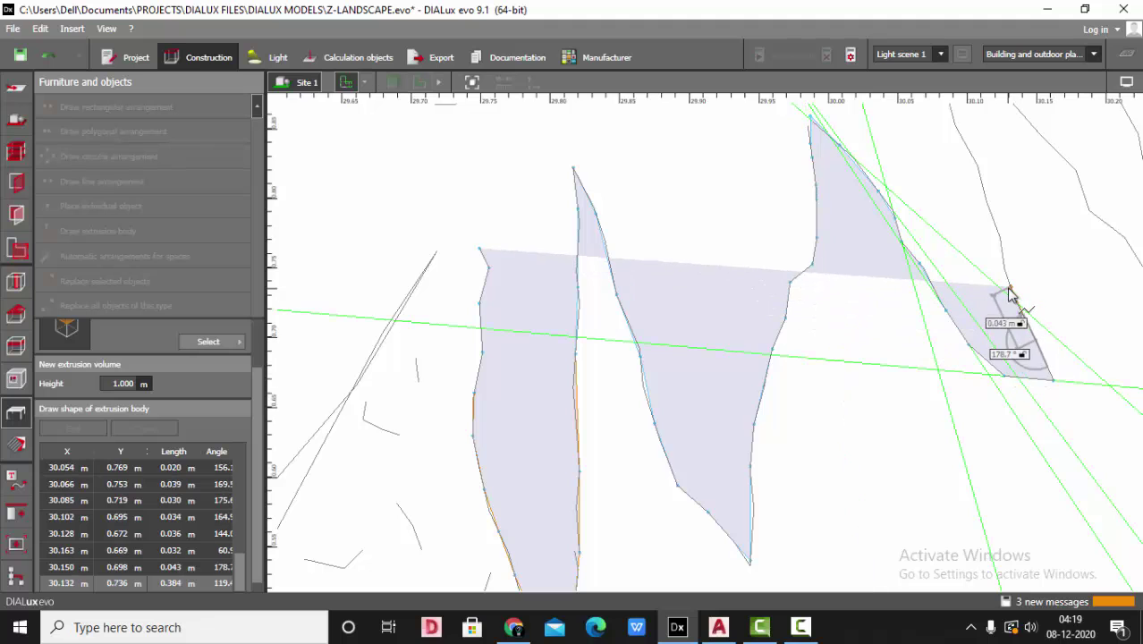
click(1009, 297)
click(1001, 238)
scroll(1026, 204, down, 1)
middle_drag(1027, 204, 947, 279)
click(906, 280)
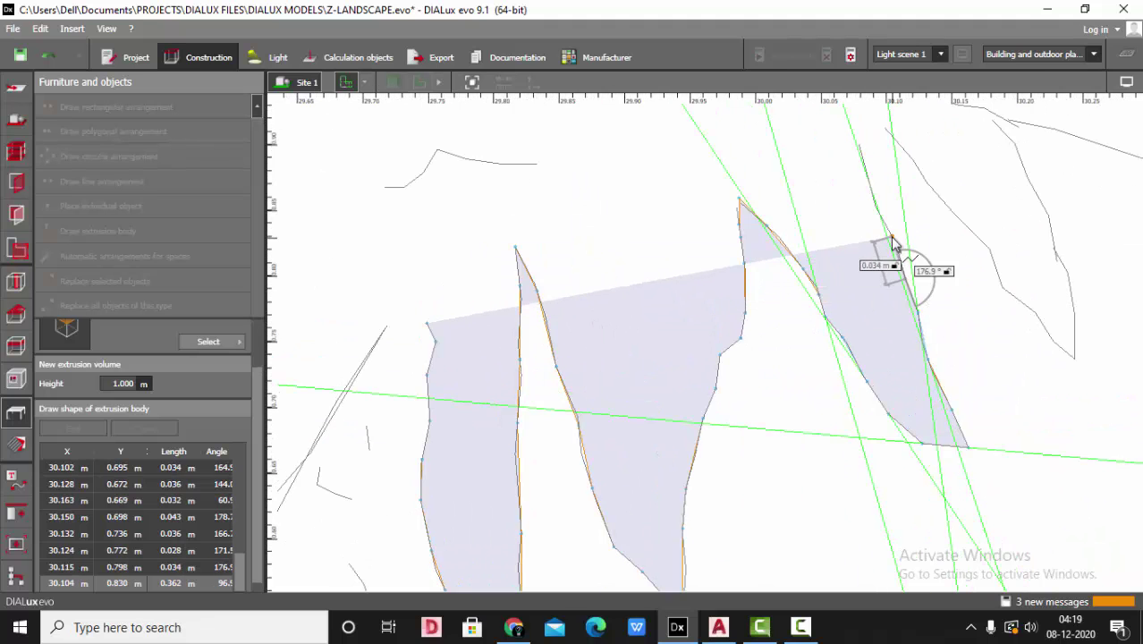
click(892, 237)
click(874, 198)
click(866, 161)
click(854, 123)
Step: Trace the inner edge of the fourth, narrower leaf down to its pointed tip
scroll(877, 121, down, 1)
middle_drag(877, 120, 868, 200)
click(883, 214)
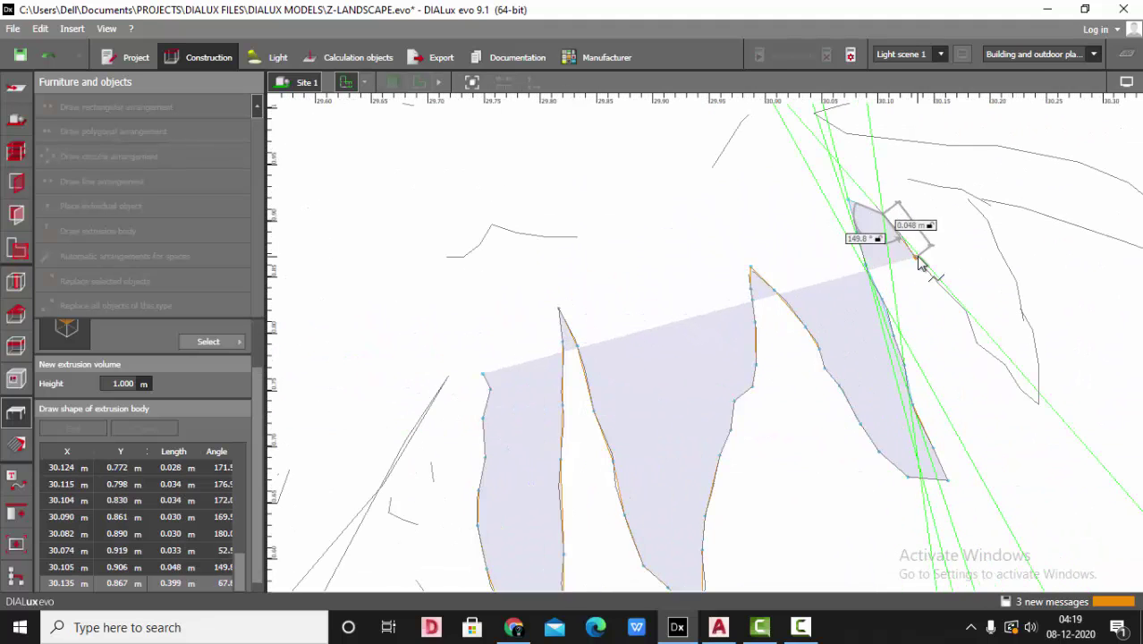
click(916, 258)
click(945, 291)
click(968, 316)
click(975, 338)
click(1006, 365)
click(1018, 384)
click(1039, 405)
Step: Trace the outer edge of the fourth leaf up to its base at about X 30.18 m, Y 0.93 m
click(1036, 355)
click(1028, 324)
click(1021, 312)
click(1017, 290)
click(1004, 262)
click(996, 242)
click(983, 218)
click(967, 196)
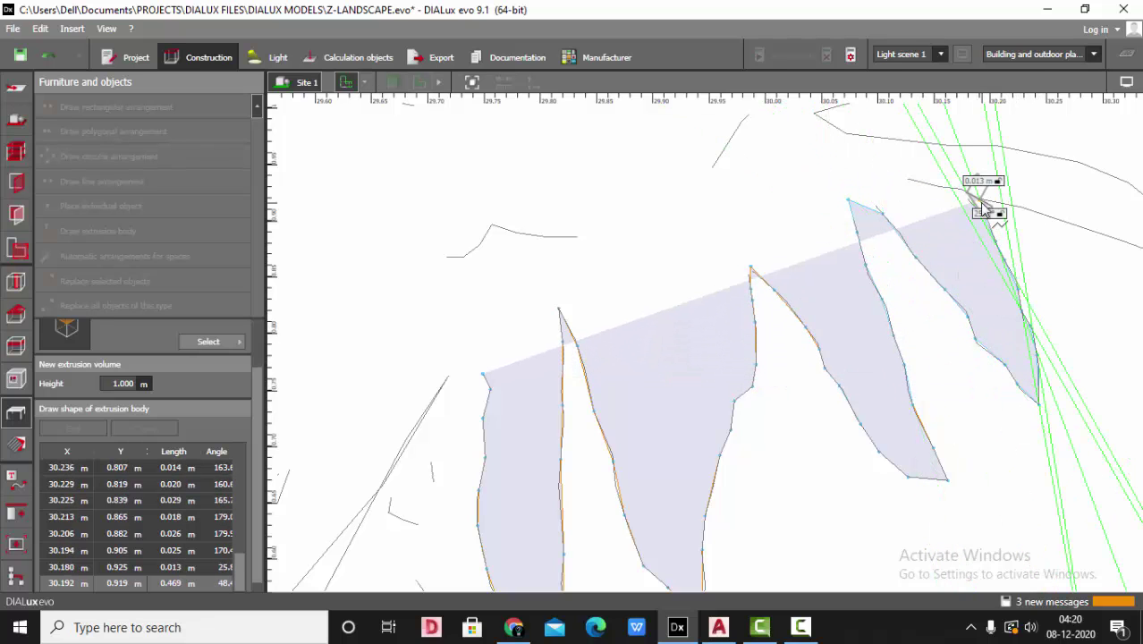
Step: Trace the lower edge of the long fifth leaf out to its tip at about X 30.40 m, Y 0.86 m
click(1003, 206)
scroll(982, 269, up, 1)
click(935, 233)
click(964, 244)
click(1006, 259)
click(1047, 266)
Step: Trace the upper edge of the long fifth leaf from its tip back toward the palm's centre
click(1048, 230)
click(1013, 204)
click(991, 186)
click(960, 171)
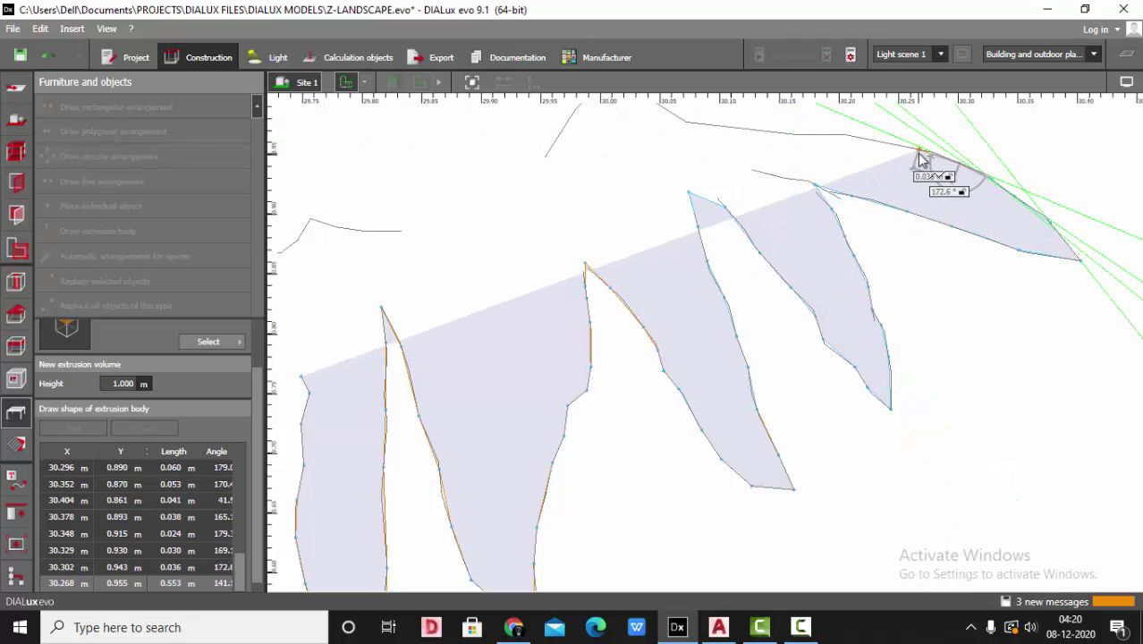
click(919, 157)
click(864, 145)
click(832, 142)
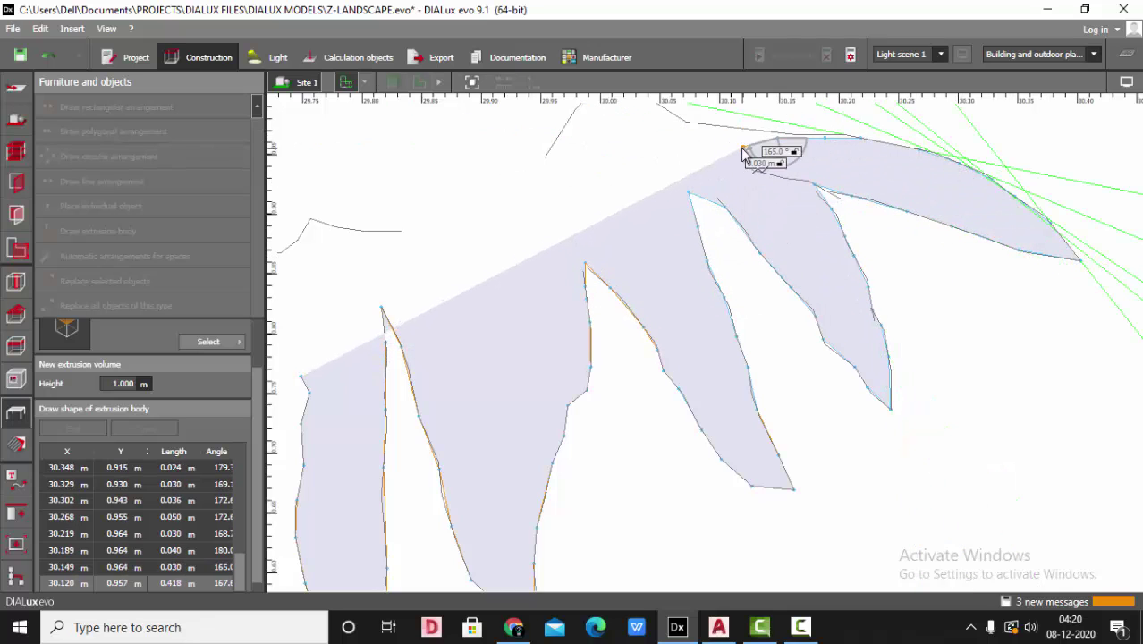
Step: Undo the misplaced outline point and continue the fifth leaf's upper edge into the notch below the sixth leaf
key(ctrl+z)
click(724, 127)
scroll(839, 344, down, 3)
scroll(787, 272, up, 2)
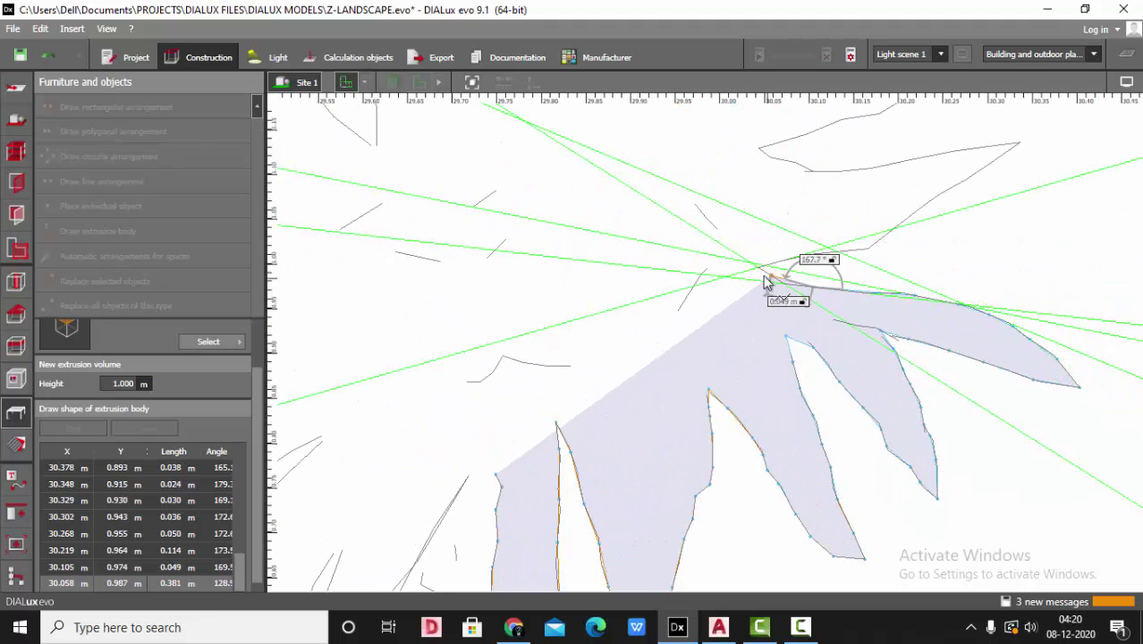
click(786, 283)
click(759, 273)
Step: Trace the lower edge of the sixth leaf out to its tip at about X 30.34 m, Y 1.14 m
click(813, 261)
click(865, 255)
click(895, 235)
click(931, 207)
click(968, 185)
click(1021, 146)
Step: Trace the upper edge of the sixth leaf back to the notch at about X 30.04 m, Y 1.13 m
click(908, 170)
click(843, 174)
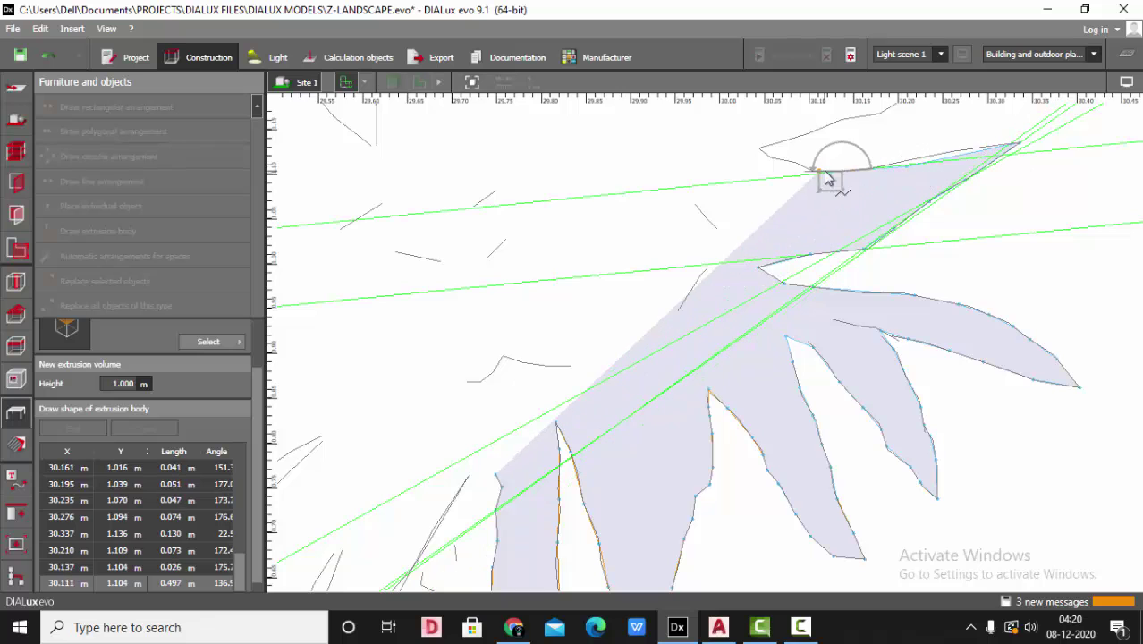
click(813, 174)
click(796, 166)
click(767, 159)
click(761, 150)
Step: Trace the lower edge of the seventh leaf out to its tip at about X 30.33 m, Y 1.26 m
scroll(770, 175, down, 2)
scroll(804, 192, up, 2)
click(800, 193)
click(833, 183)
click(852, 180)
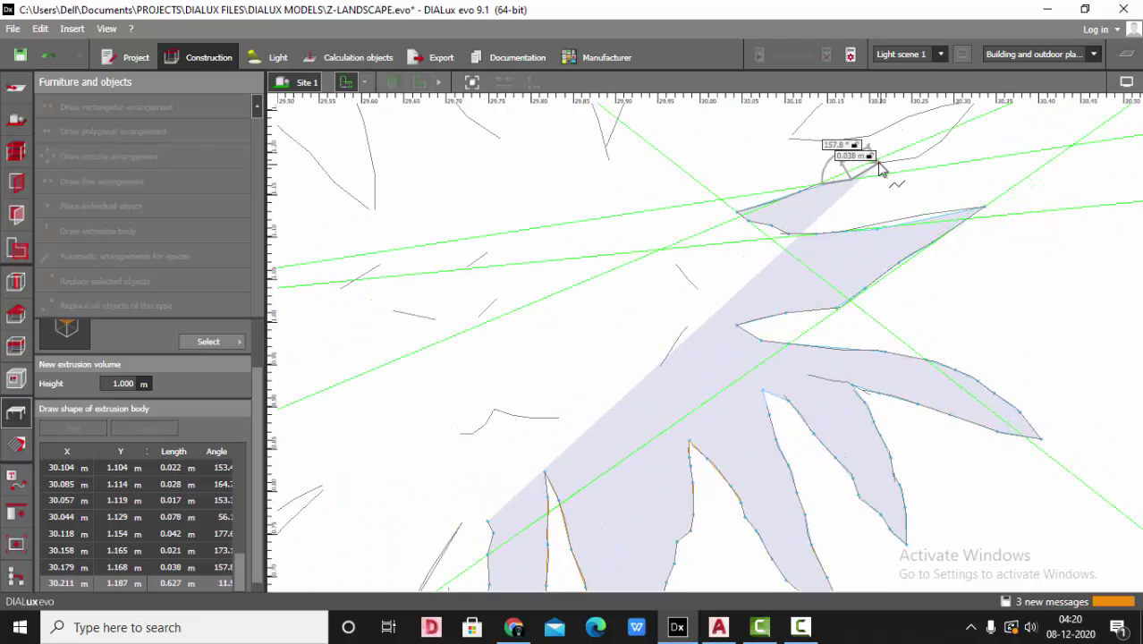
click(880, 164)
click(927, 147)
scroll(931, 146, down, 3)
scroll(963, 118, up, 3)
click(874, 201)
click(902, 168)
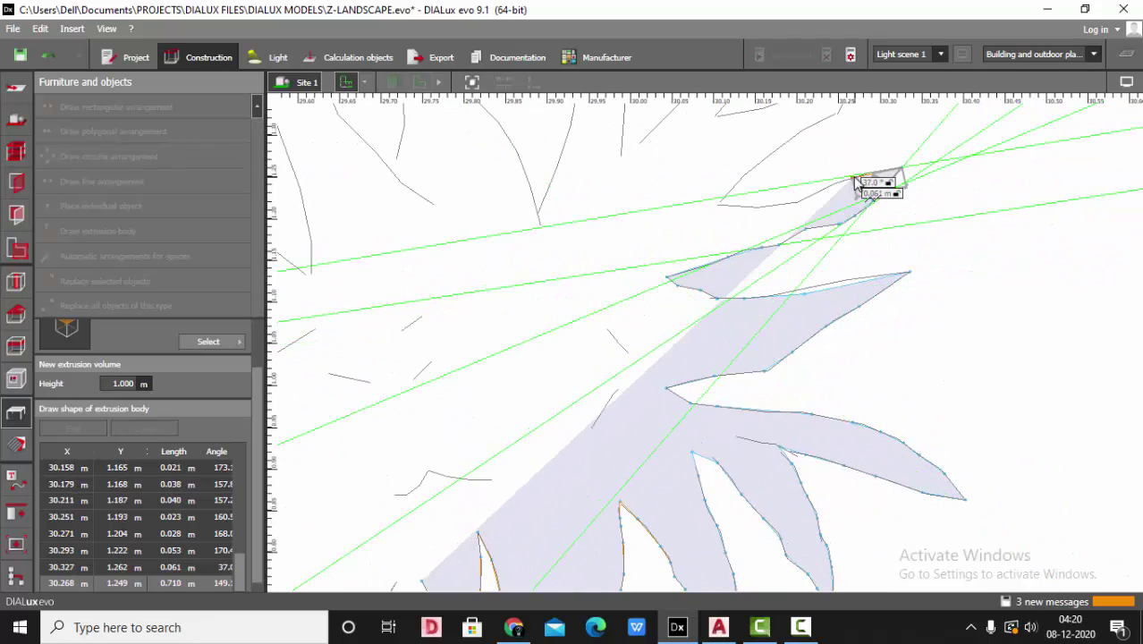
Step: Trace the upper edge of the seventh leaf back to the notch at about X 30.11 m, Y 1.23 m
click(853, 178)
click(816, 193)
click(787, 203)
click(757, 208)
click(725, 206)
click(724, 199)
Step: Trace the lower edge of the eighth leaf out to its blunt tip
click(771, 155)
scroll(773, 154, down, 3)
scroll(788, 118, up, 3)
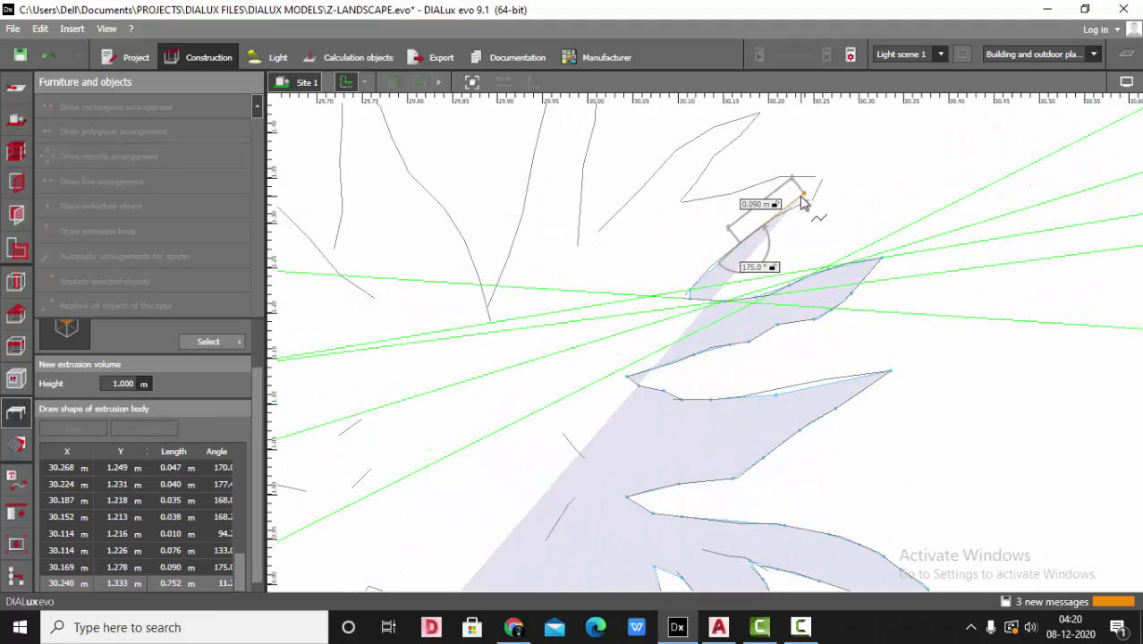
click(800, 205)
click(817, 189)
click(836, 181)
Step: Trace the upper edge of the eighth leaf back to the notch at about X 30.10 m, Y 1.32 m
click(791, 185)
click(757, 197)
click(700, 209)
click(682, 212)
Step: Trace both edges of the ninth leaf, with its tip at about X 30.19 m, Y 1.42 m, down to the next notch
click(728, 159)
click(769, 120)
click(696, 150)
click(661, 185)
click(616, 229)
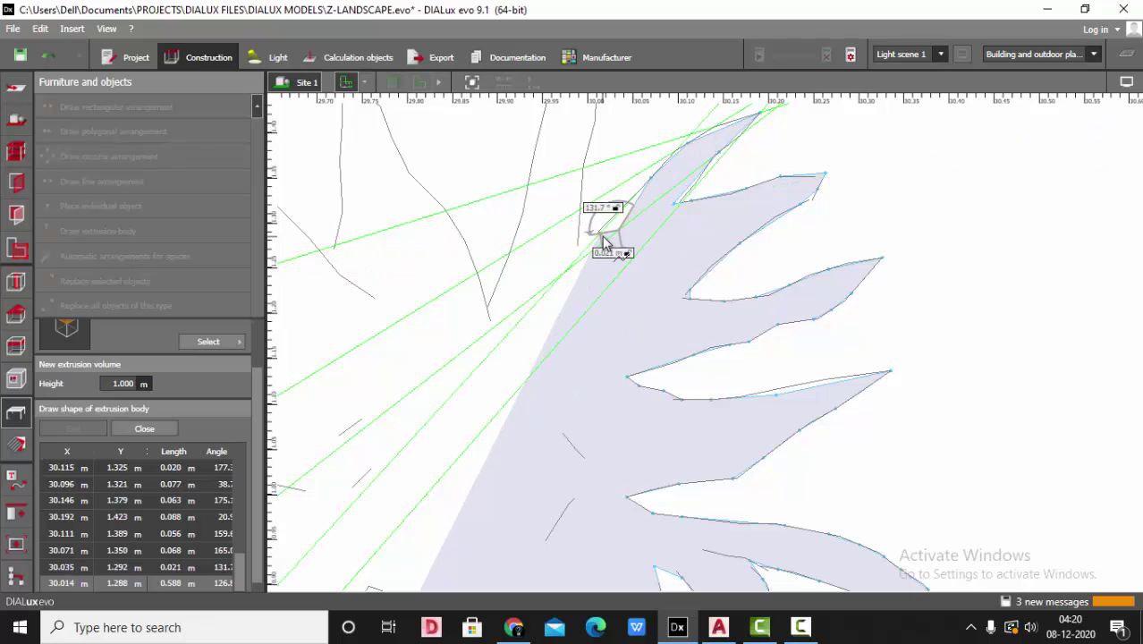
click(577, 253)
Step: Trace the right edge of the tall upright leaf up to its tip at about X 30.02 m, Y 1.52 m
scroll(646, 353, down, 5)
scroll(668, 324, up, 6)
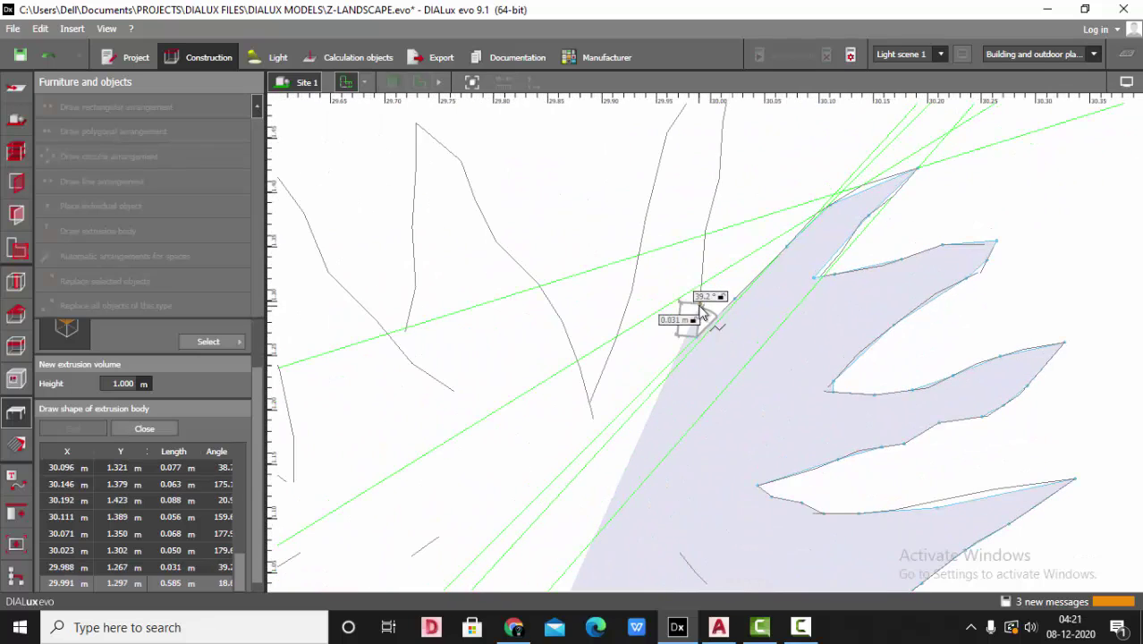
click(701, 303)
click(706, 234)
click(720, 166)
scroll(721, 172, down, 4)
scroll(729, 187, up, 4)
click(729, 182)
Step: Trace the left edge of the tall upright leaf down to the notch at about X 29.89 m, Y 1.20 m
click(690, 209)
click(672, 236)
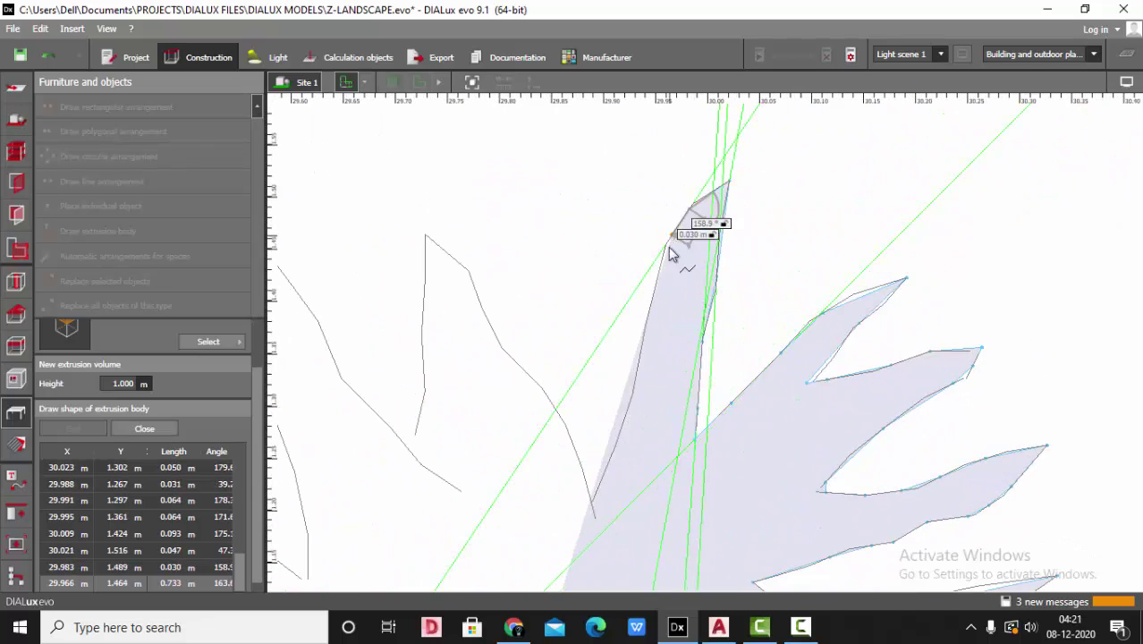
click(658, 276)
click(646, 331)
click(634, 393)
click(626, 423)
click(605, 482)
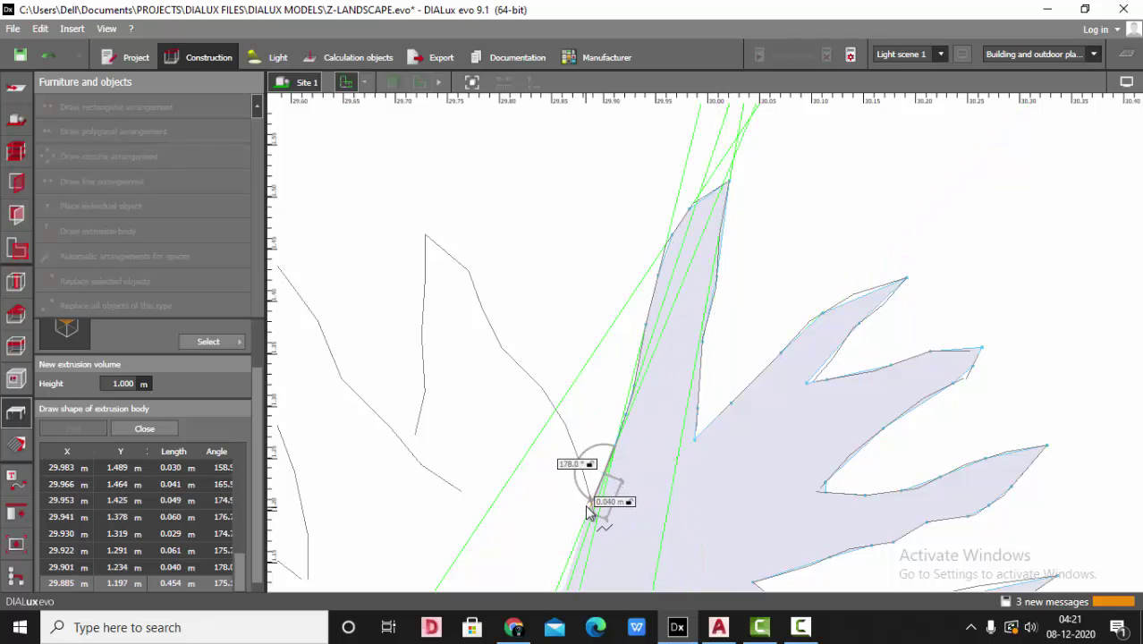
click(588, 510)
Step: Trace the right edge of the next leaf beside the tall upright one up to its tip at about X 29.73 m, Y 1.47 m
click(581, 460)
click(560, 413)
click(548, 397)
click(529, 371)
scroll(514, 353, up, 2)
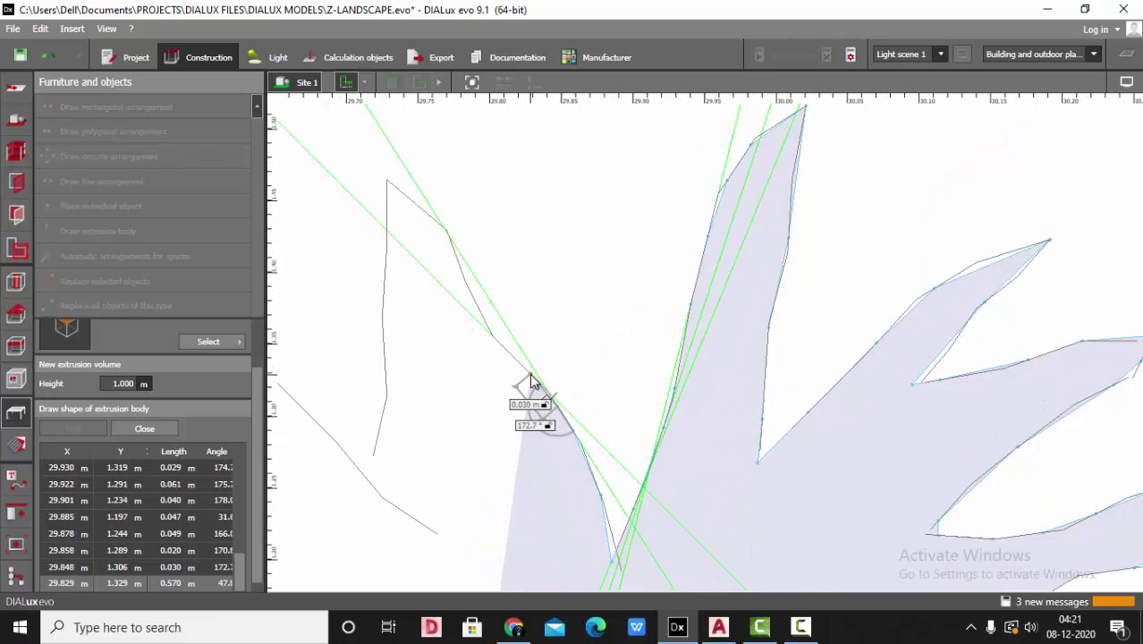
click(494, 342)
click(466, 280)
click(447, 230)
click(387, 181)
Step: Trace the left edge of that leaf down to the notch at about X 29.71 m, Y 1.26 m
click(387, 239)
click(387, 301)
click(384, 335)
click(385, 364)
click(387, 392)
click(384, 415)
middle_drag(383, 414, 415, 258)
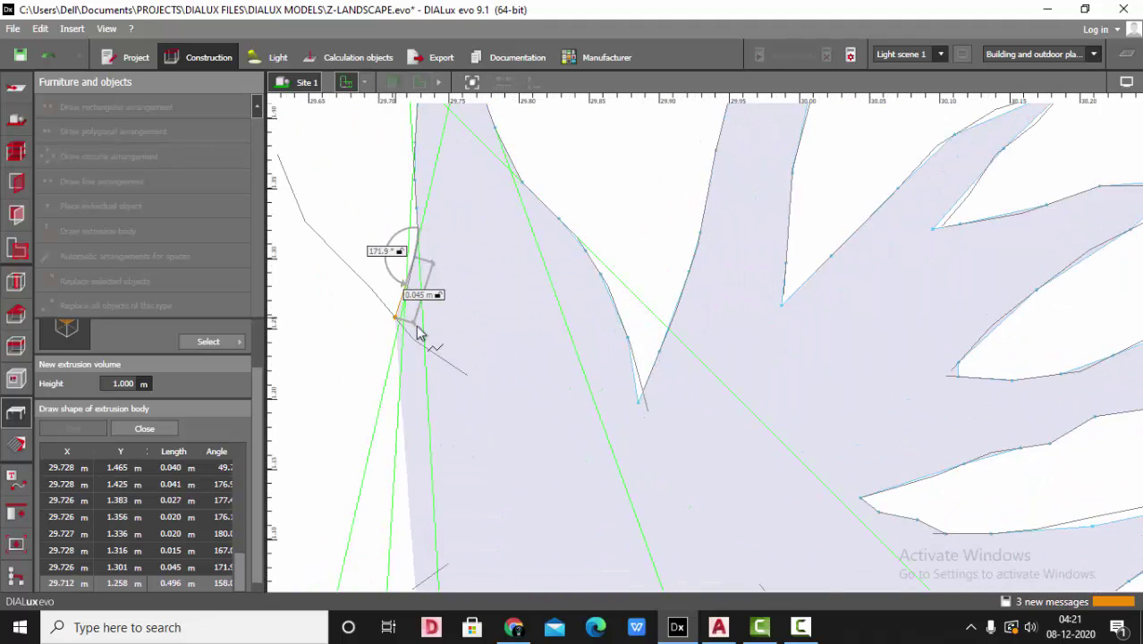
click(396, 318)
Step: Trace the right edge of the following upright leaf up to its tip at about X 29.52 m, Y 1.50 m
scroll(726, 246, down, 6)
scroll(652, 269, up, 3)
click(652, 254)
click(640, 227)
click(630, 211)
scroll(597, 180, up, 2)
click(610, 176)
click(561, 133)
Step: Trace the left edge of the upright leaf down to the notch at about X 29.62 m, Y 1.13 m
click(567, 195)
click(590, 235)
click(597, 270)
scroll(598, 278, up, 1)
click(612, 300)
click(638, 368)
scroll(638, 369, down, 4)
scroll(651, 429, up, 3)
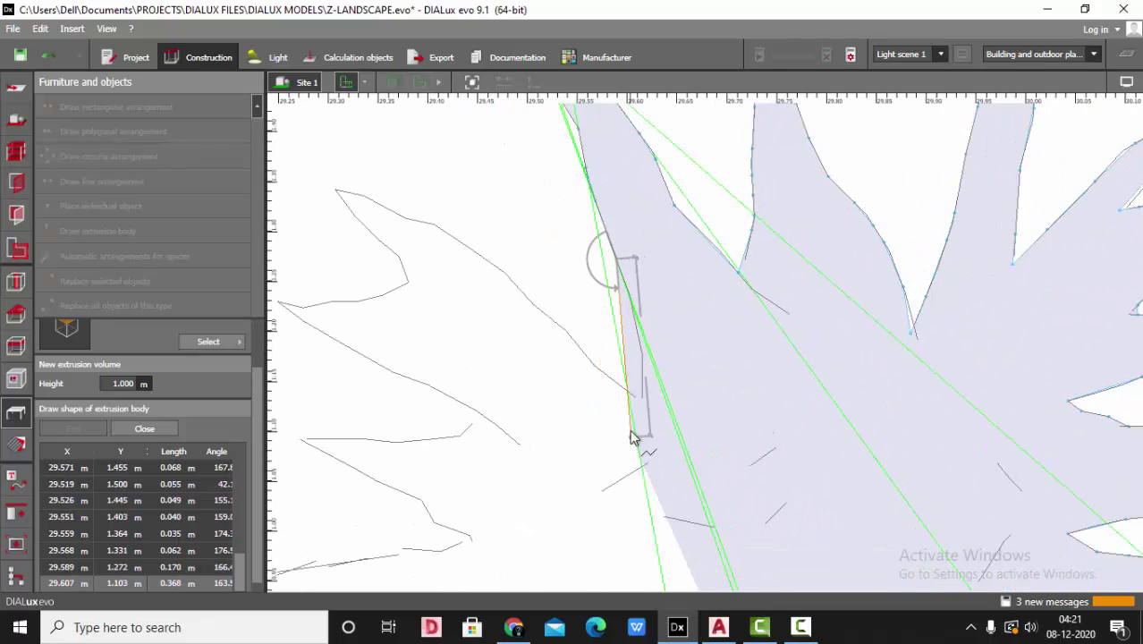
click(629, 296)
click(637, 336)
click(641, 365)
Step: Trace the upper edge of the forked left-hand leaf out to its upper tip at about X 29.31 m, Y 1.34 m
click(624, 389)
click(580, 348)
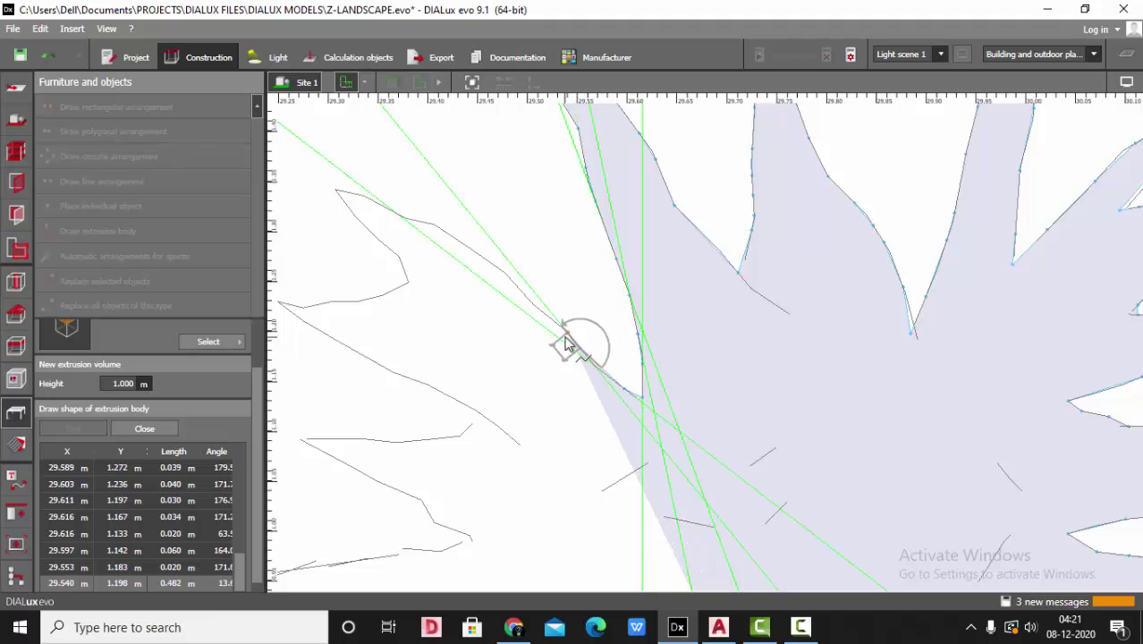
click(561, 327)
click(553, 320)
click(533, 305)
click(520, 291)
click(504, 272)
scroll(630, 247, down, 4)
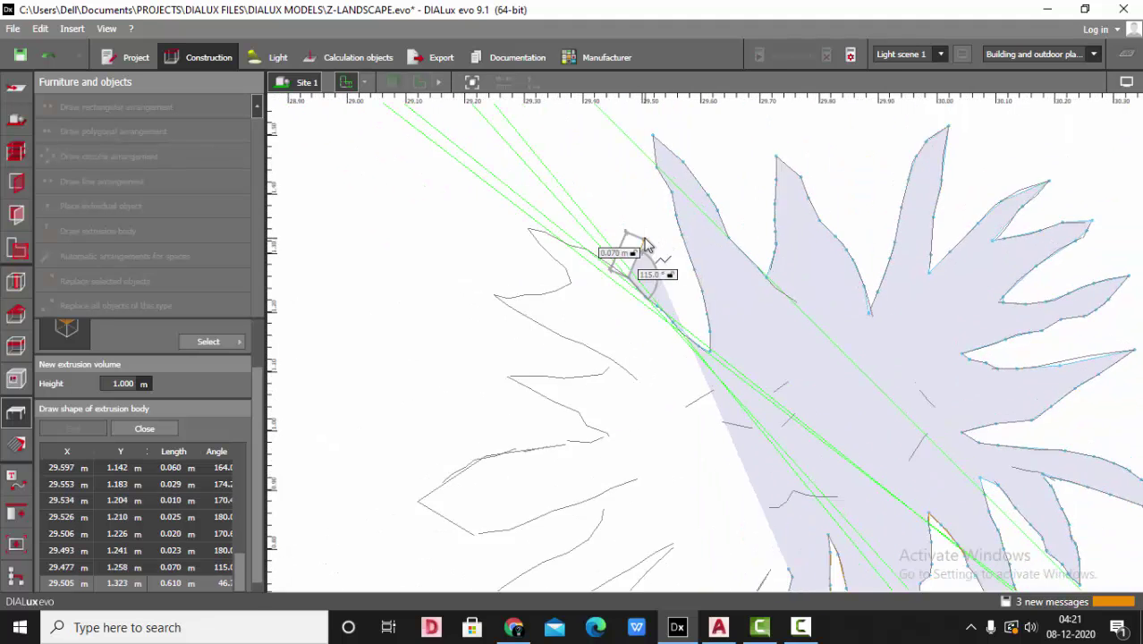
scroll(571, 236, up, 4)
click(571, 255)
click(542, 248)
click(501, 226)
click(471, 219)
Step: Trace the fork between the leaf's two points, ending at the lower tip at about X 29.26 m, Y 1.23 m
click(500, 252)
click(538, 290)
click(550, 315)
click(531, 325)
click(495, 335)
click(466, 332)
click(437, 337)
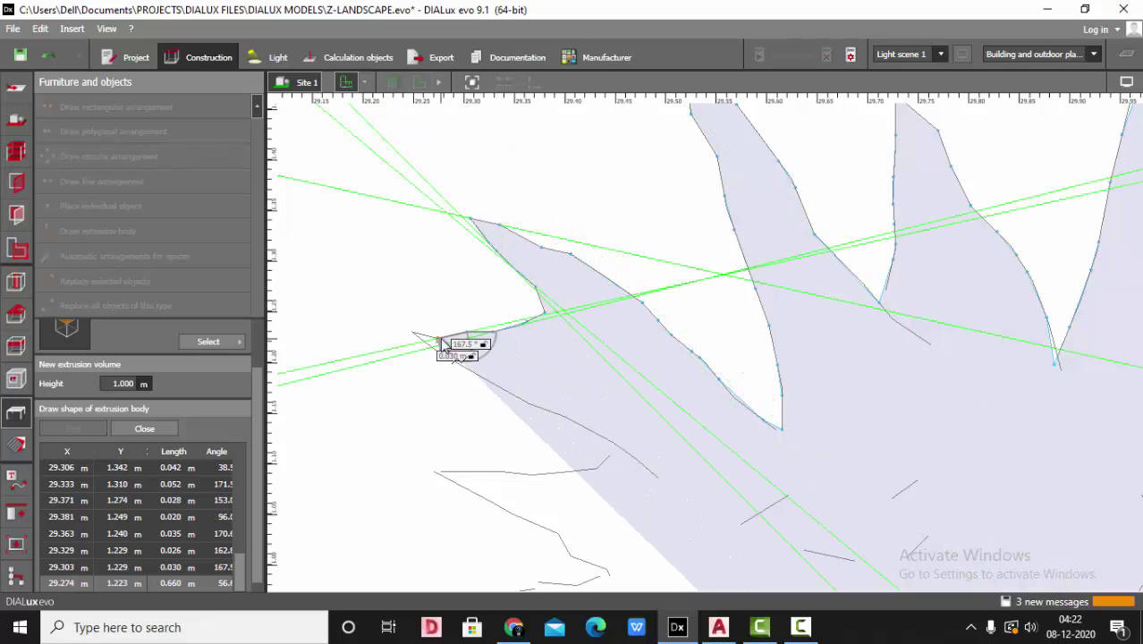
click(415, 333)
Step: Trace the lower edge of the forked leaf back to the notch beneath it
click(447, 356)
click(487, 381)
click(531, 411)
click(565, 423)
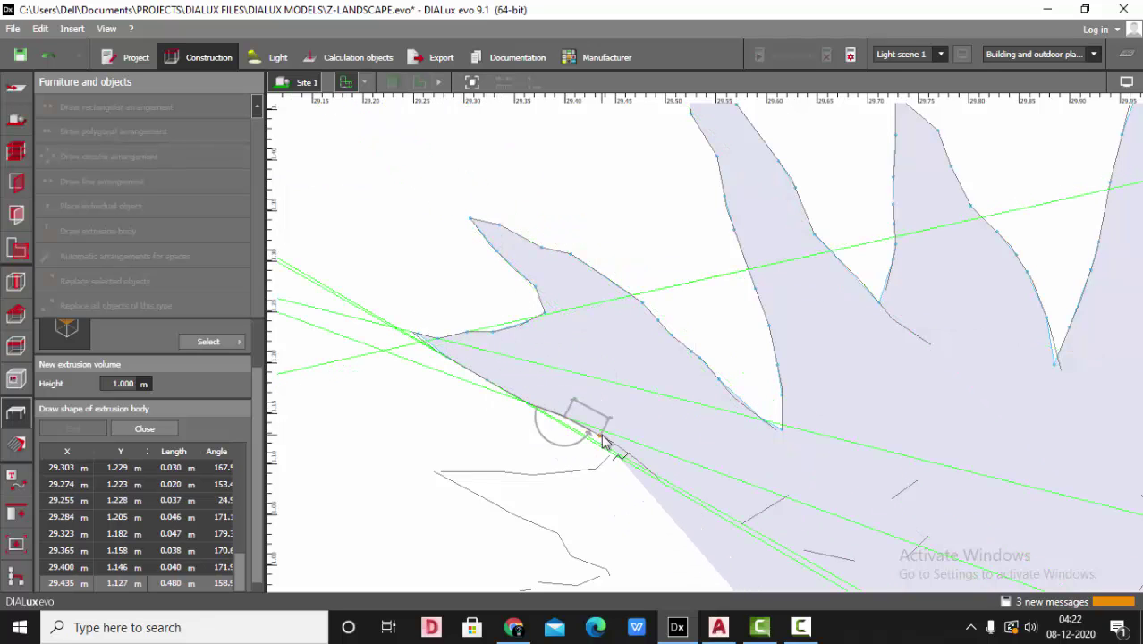
click(600, 442)
click(626, 457)
Step: Trace both edges of the next left-hand leaf, ending at the notch at about X 29.45 m, Y 0.99 m
click(611, 463)
click(583, 477)
click(559, 480)
click(503, 472)
click(435, 473)
scroll(617, 295, down, 3)
scroll(612, 313, up, 1)
click(568, 362)
click(595, 372)
click(602, 385)
click(626, 394)
Step: Trace the upper edge of the wide left-hand leaf out to its tip at about X 29.13 m, Y 0.87 m
click(612, 400)
click(582, 402)
click(496, 419)
scroll(662, 308, down, 3)
scroll(667, 311, up, 2)
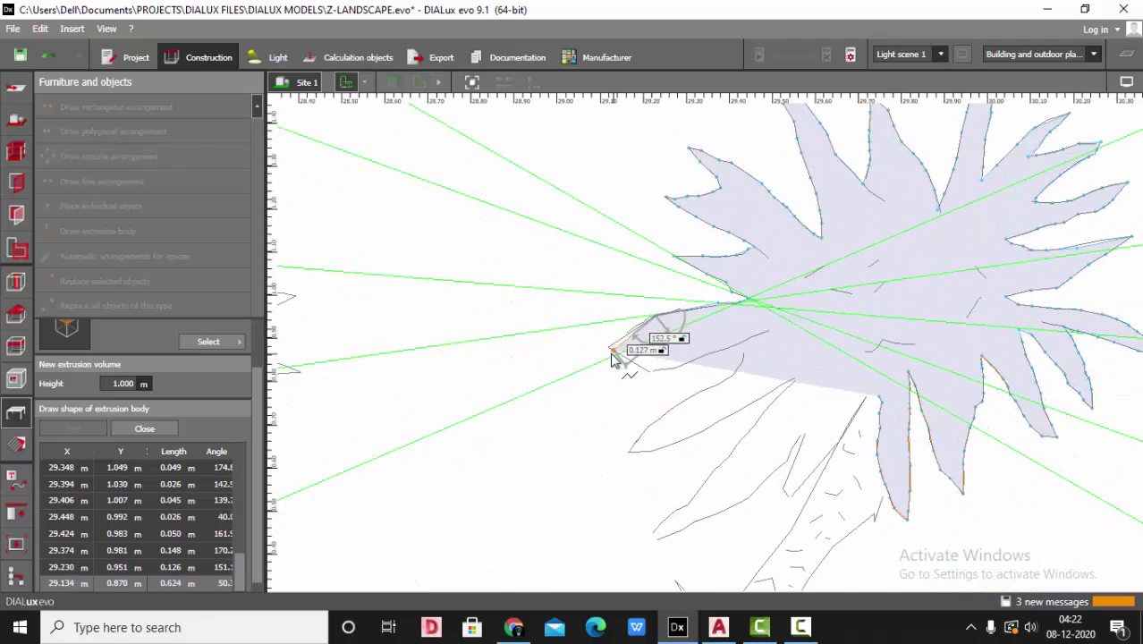
click(612, 358)
Step: Trace the lower edge of the wide left-hand leaf back to the notch below it
click(651, 381)
click(679, 374)
click(707, 356)
click(733, 346)
click(750, 338)
Step: Trace the upper edge of the next lower-left leaf down to its tip at about X 29.17 m, Y 0.64 m
scroll(742, 370, up, 1)
click(738, 370)
click(713, 390)
click(685, 402)
click(670, 411)
click(641, 431)
click(622, 448)
click(608, 466)
click(603, 474)
Step: Trace the lower edge of that leaf back to the notch at about X 29.55 m, Y 0.80 m
click(641, 470)
click(690, 450)
click(745, 418)
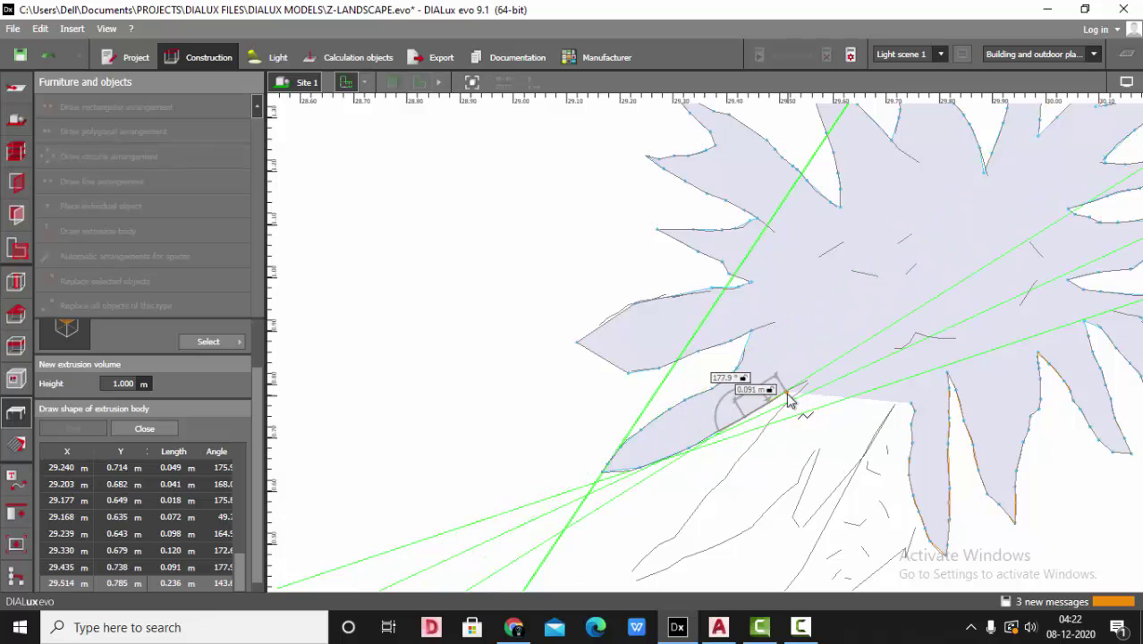
click(787, 393)
click(808, 384)
Step: Trace the upper edge of the lowest left-hand leaf down to its tip at about X 29.22 m, Y 0.45 m
scroll(814, 361, down, 1)
middle_drag(814, 361, 790, 323)
click(757, 368)
click(718, 416)
click(684, 455)
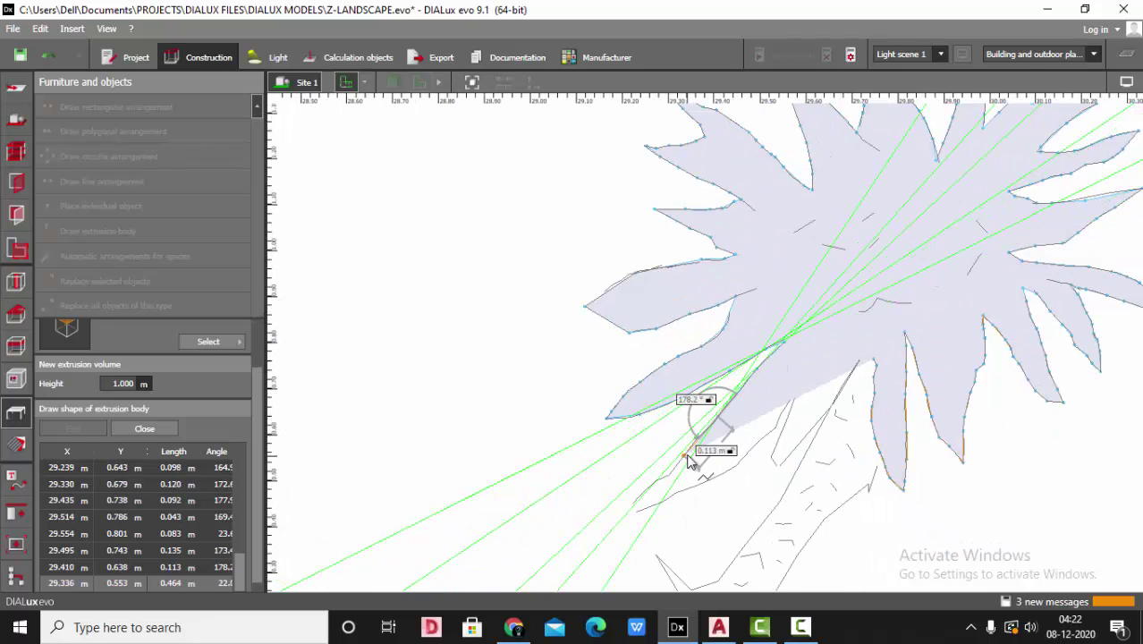
click(669, 474)
click(631, 504)
Step: Trace the lower edge of the lowest left-hand leaf back to the notch at about X 29.60 m, Y 0.70 m
click(647, 504)
click(688, 488)
click(739, 461)
click(760, 433)
click(774, 427)
click(791, 402)
click(802, 390)
Step: Trace the small last leaf with its tip at about X 29.54 m, Y 0.53 m, and close the crown outline above the trunk
click(775, 443)
click(776, 467)
click(793, 452)
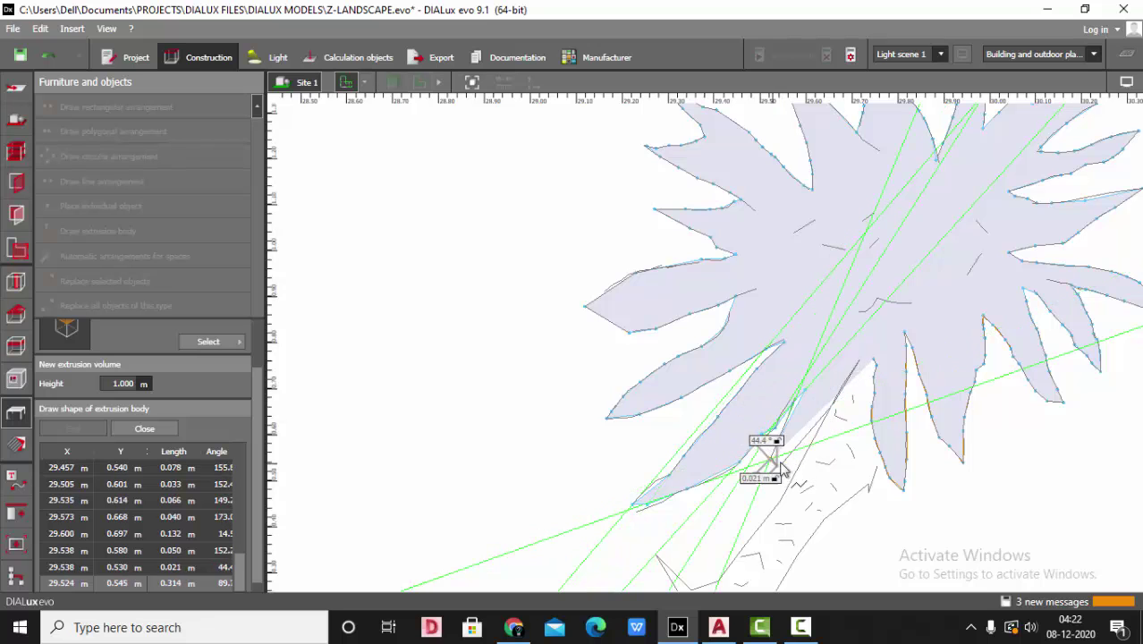
click(835, 403)
click(861, 380)
right_click(875, 405)
click(879, 408)
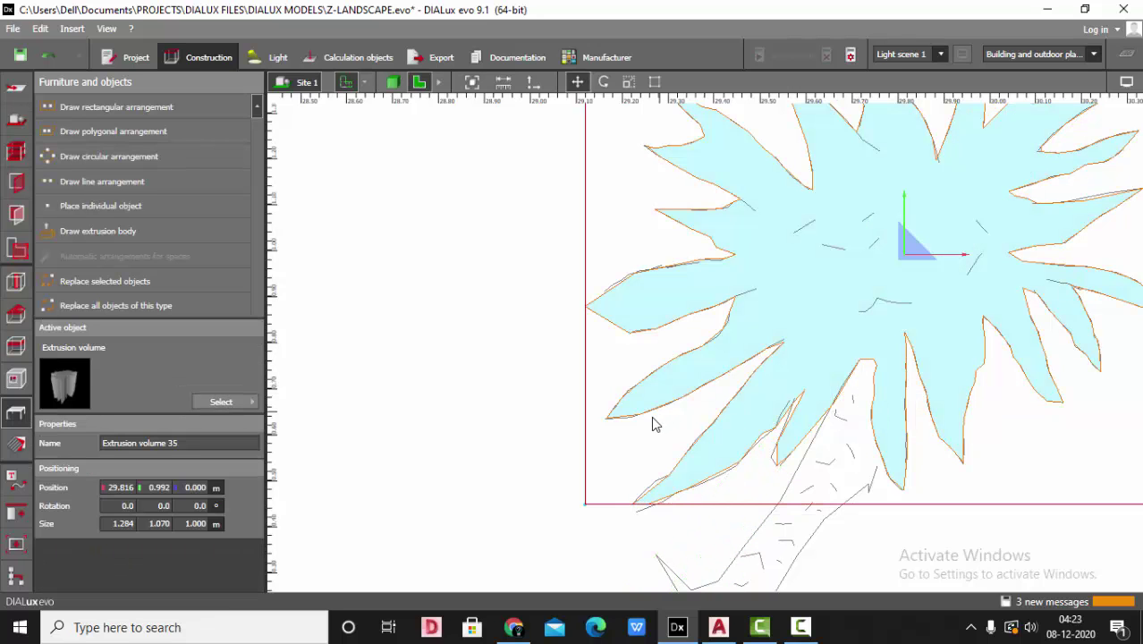
Step: Set the crown extrusion's height to 0.1 m
scroll(521, 404, down, 2)
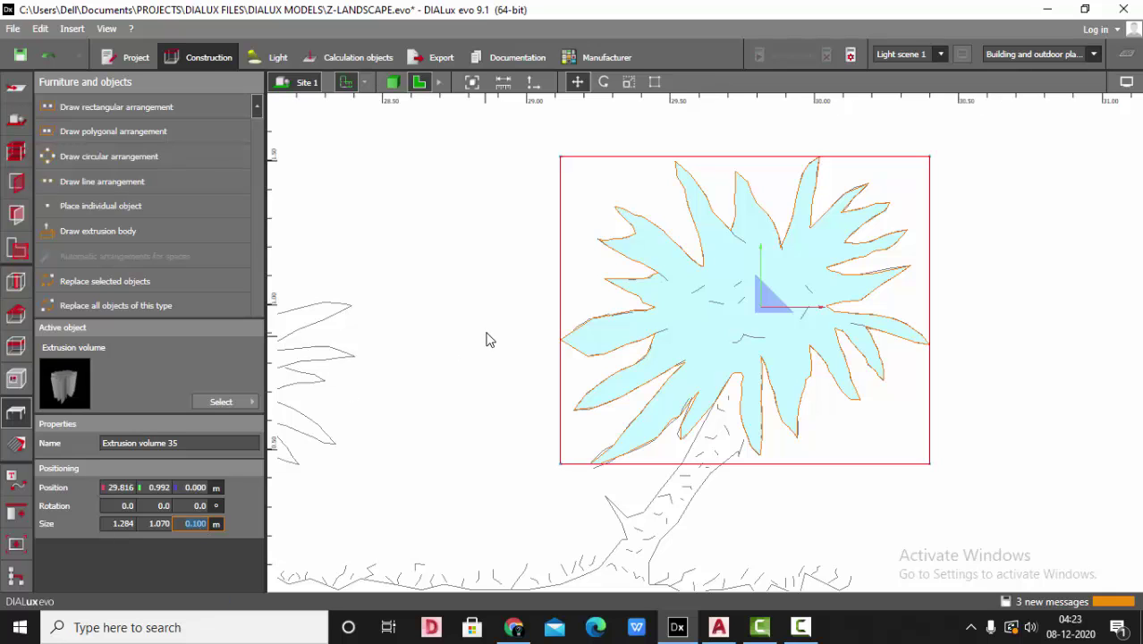
scroll(560, 379, down, 4)
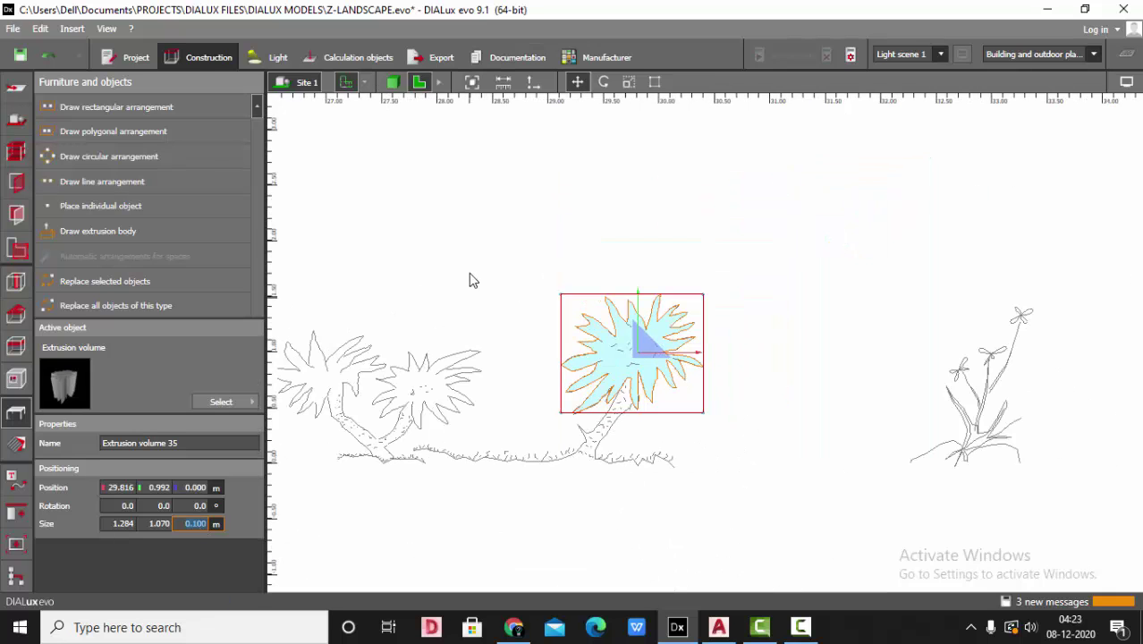
scroll(790, 389, down, 2)
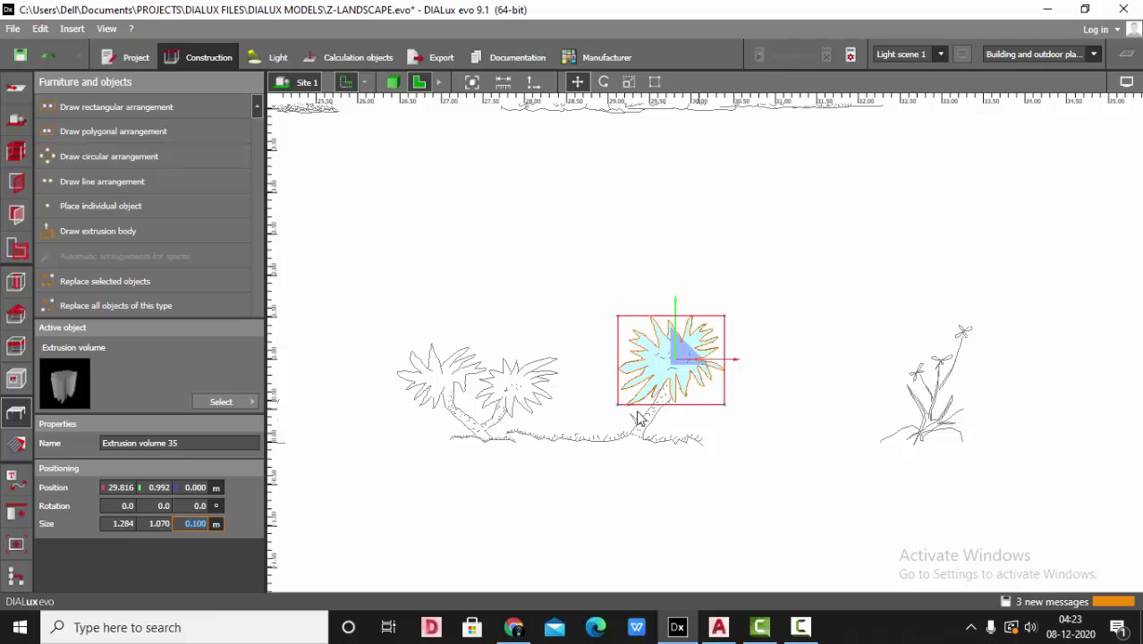
scroll(637, 414, up, 2)
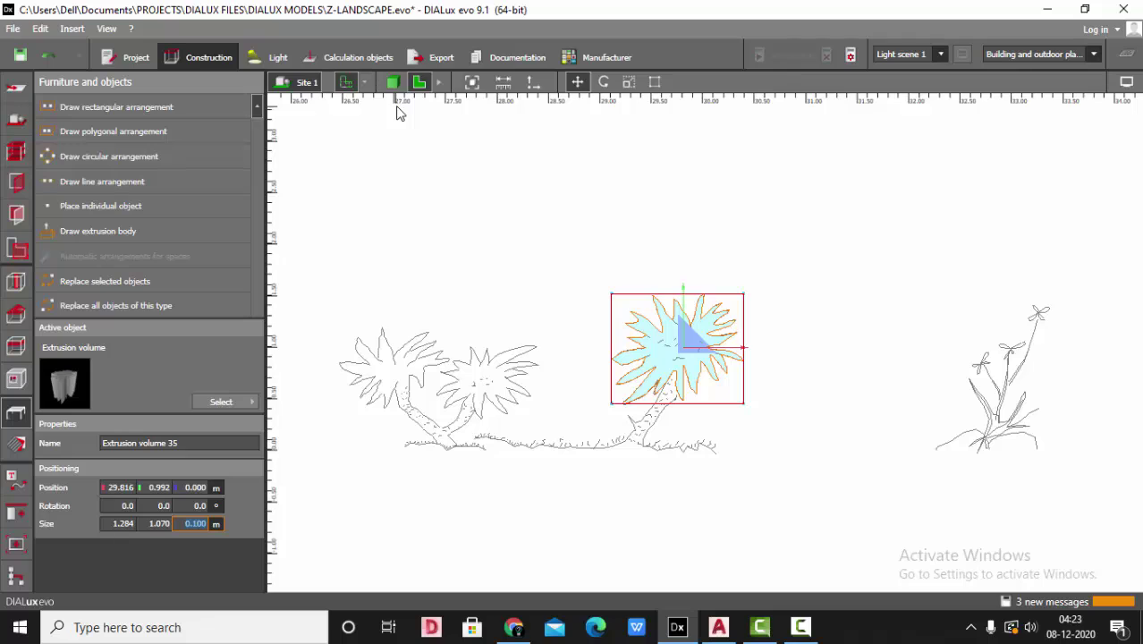
Step: Hide the imported drawing and rotate the crown extrusion 90° about the X axis
click(346, 81)
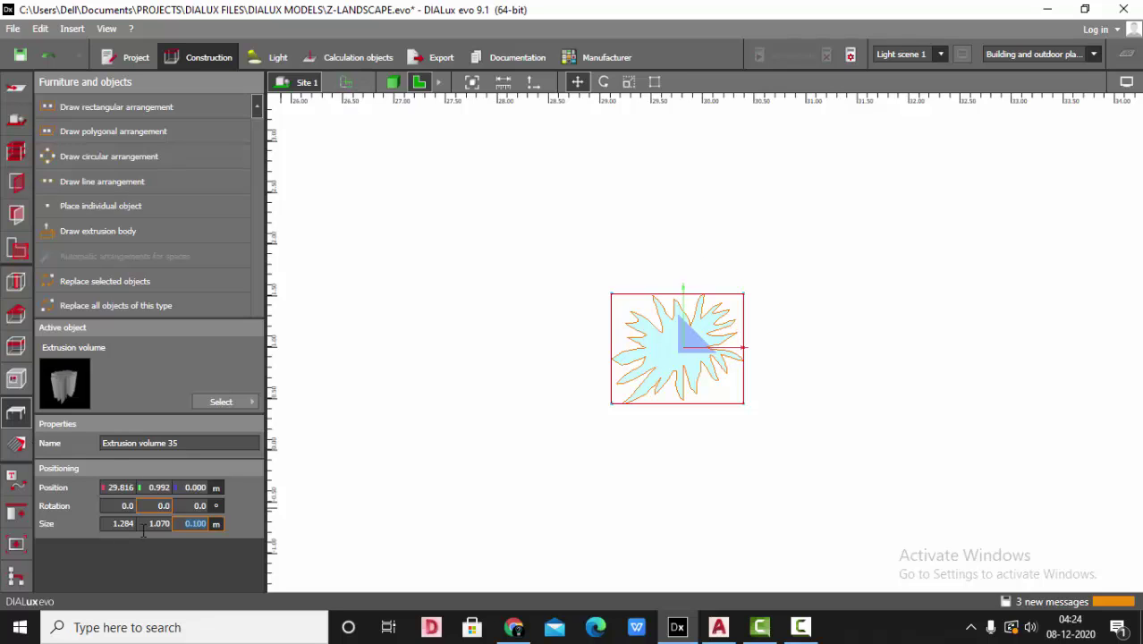
text(90)
key(Return)
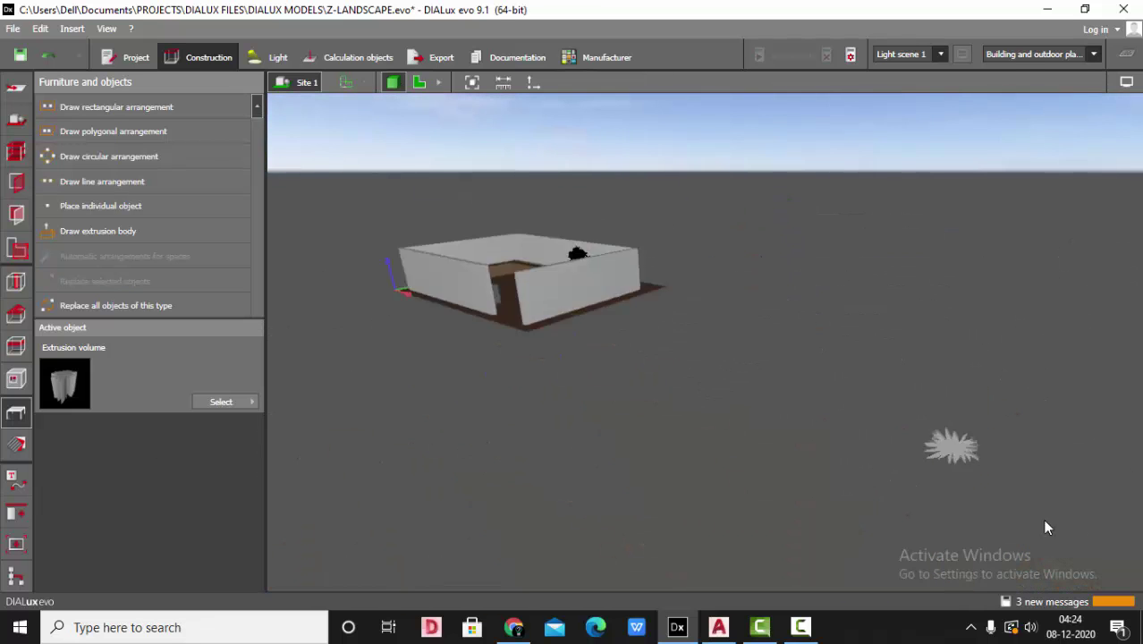
Step: Inspect the upright crown in the 3D view and set its thickness to 0.05 m
drag(951, 491, 1008, 395)
scroll(1008, 394, up, 5)
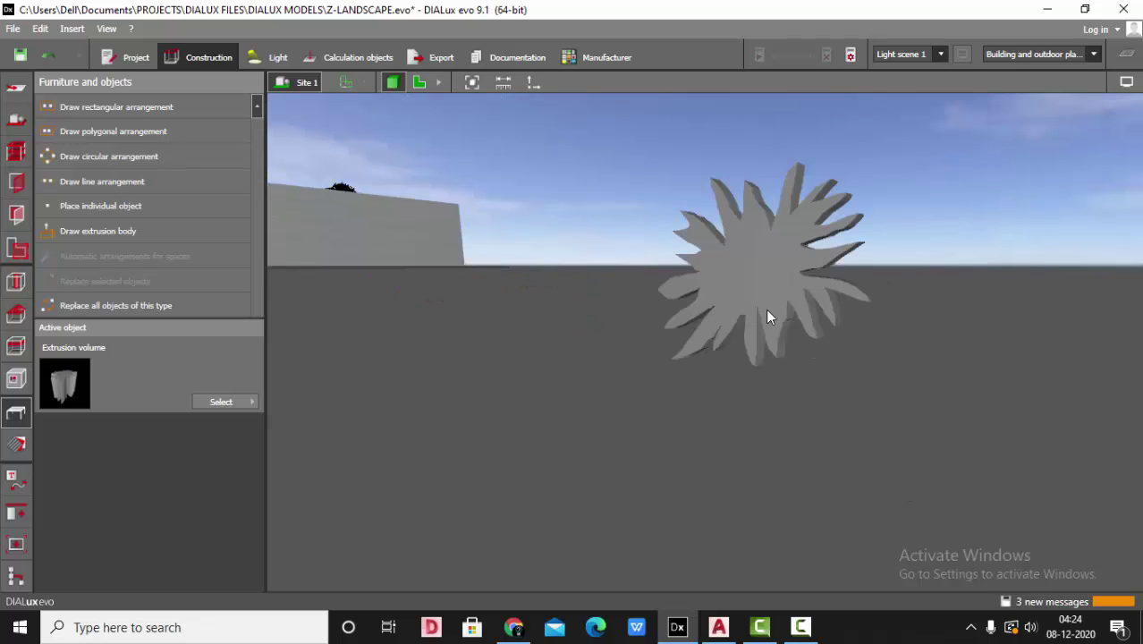
drag(776, 314, 681, 322)
scroll(681, 322, down, 4)
scroll(922, 320, up, 3)
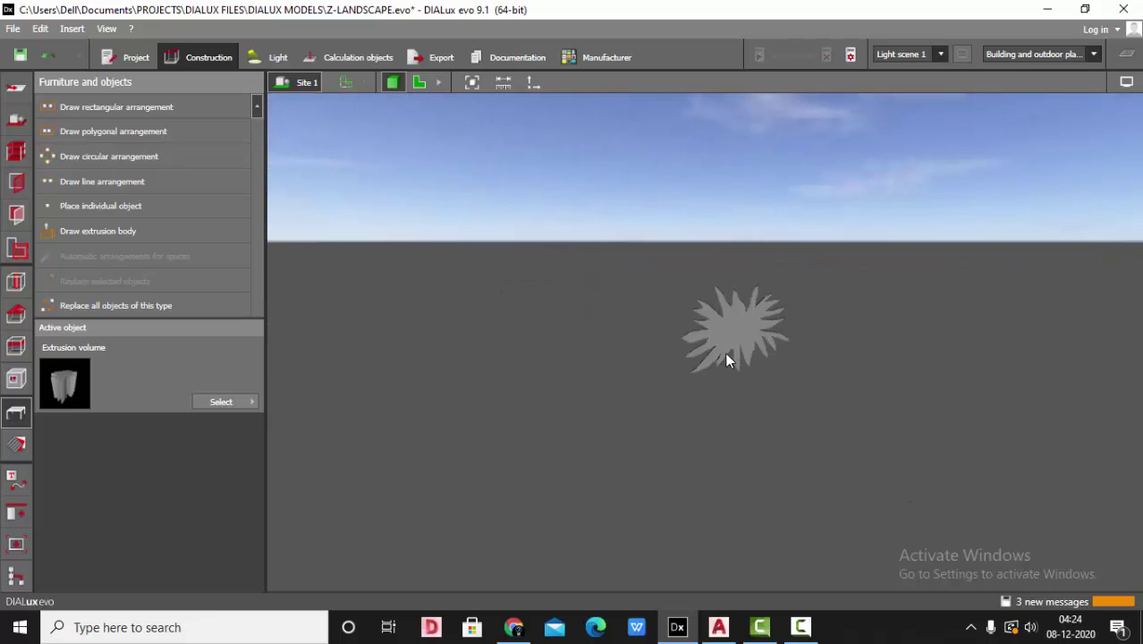
scroll(726, 357, up, 2)
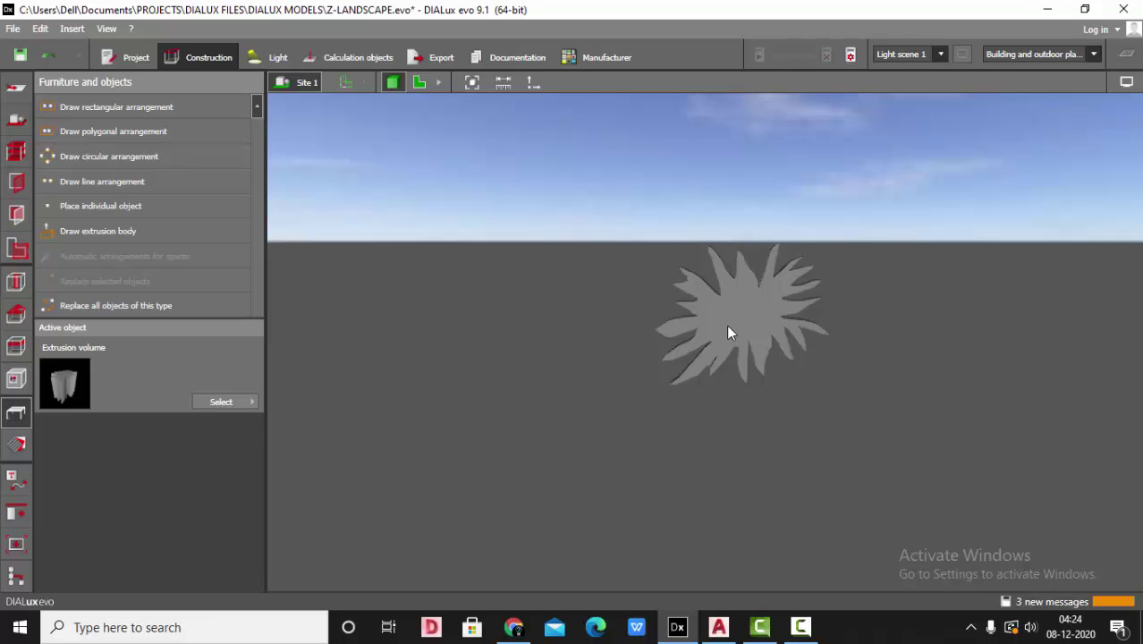
click(727, 325)
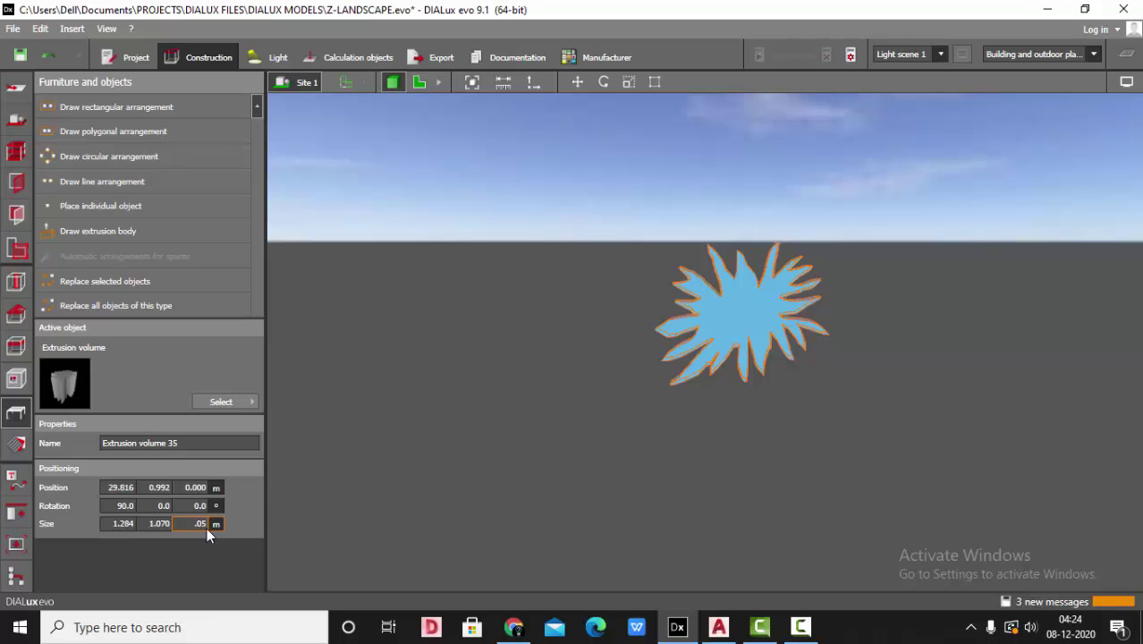
click(883, 325)
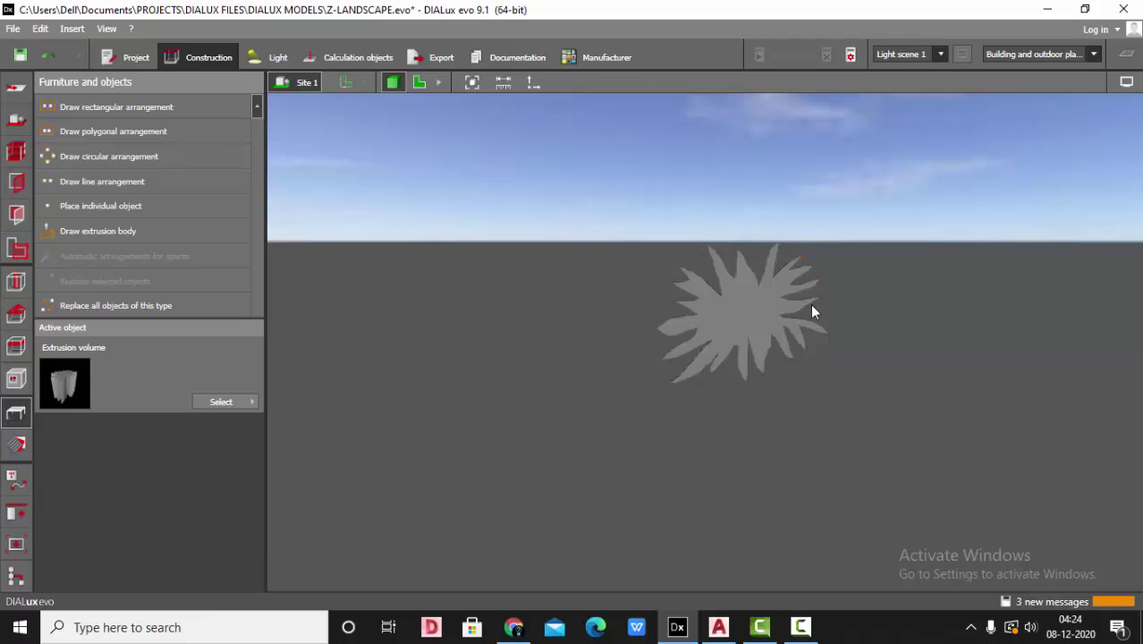
Step: Create a dark green colour material with red 14, green 80 and blue 8, and apply it to the crown
scroll(782, 298, up, 3)
click(16, 444)
drag(148, 457, 146, 481)
click(147, 483)
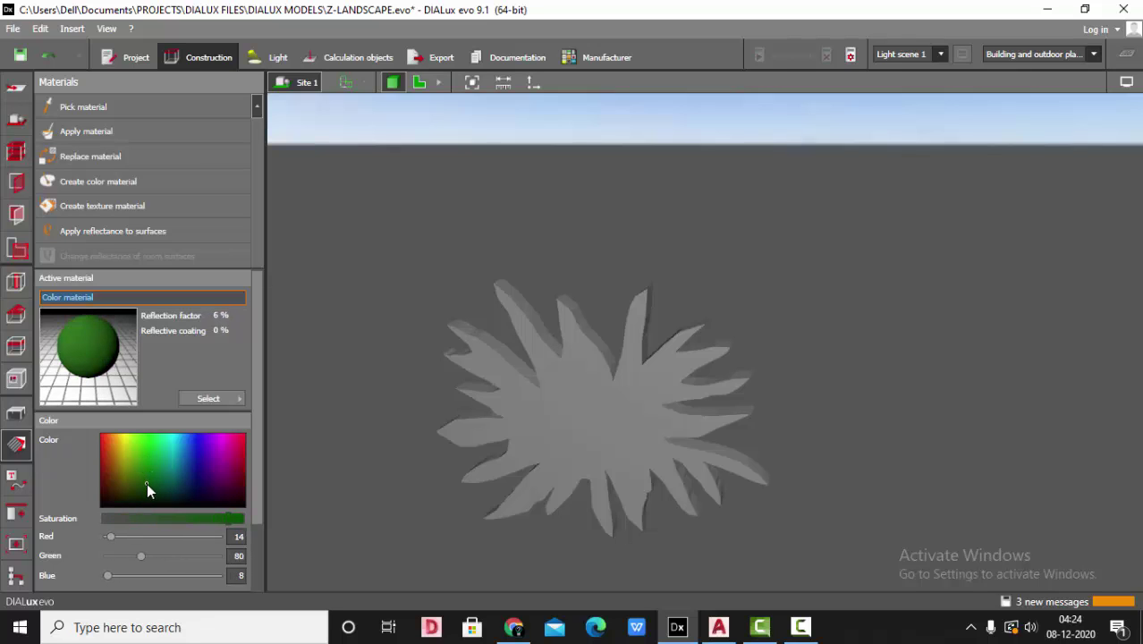
click(586, 423)
scroll(760, 443, down, 5)
right_drag(730, 439, 626, 440)
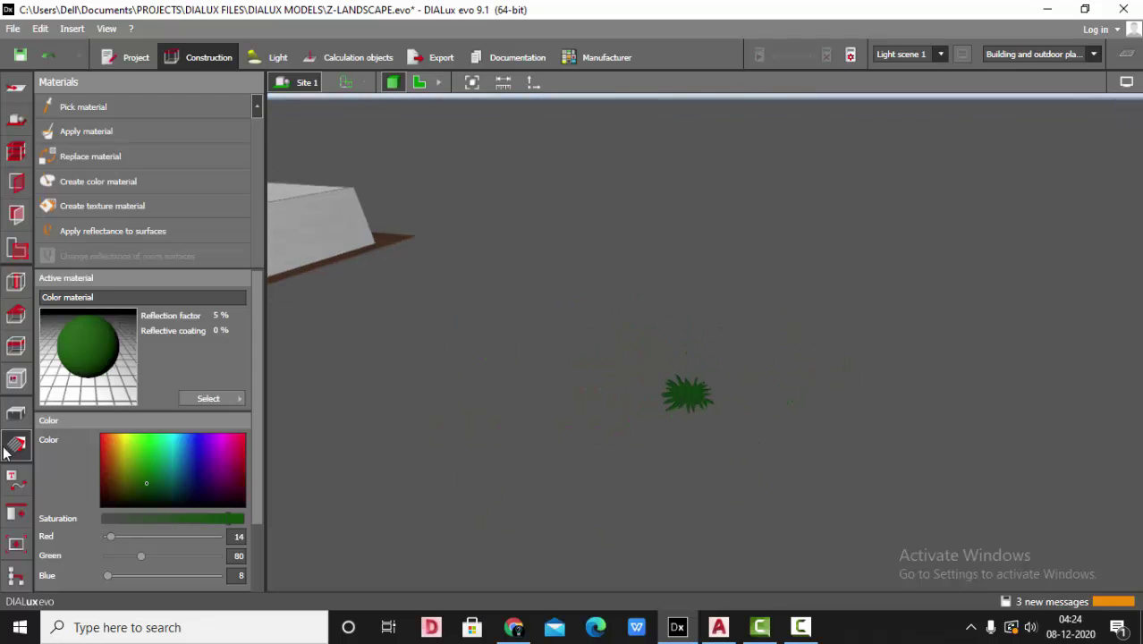
Step: Move the crown in the floor plan to about X 10.01 m, Y -2.80 m, just outside the terrace
click(17, 413)
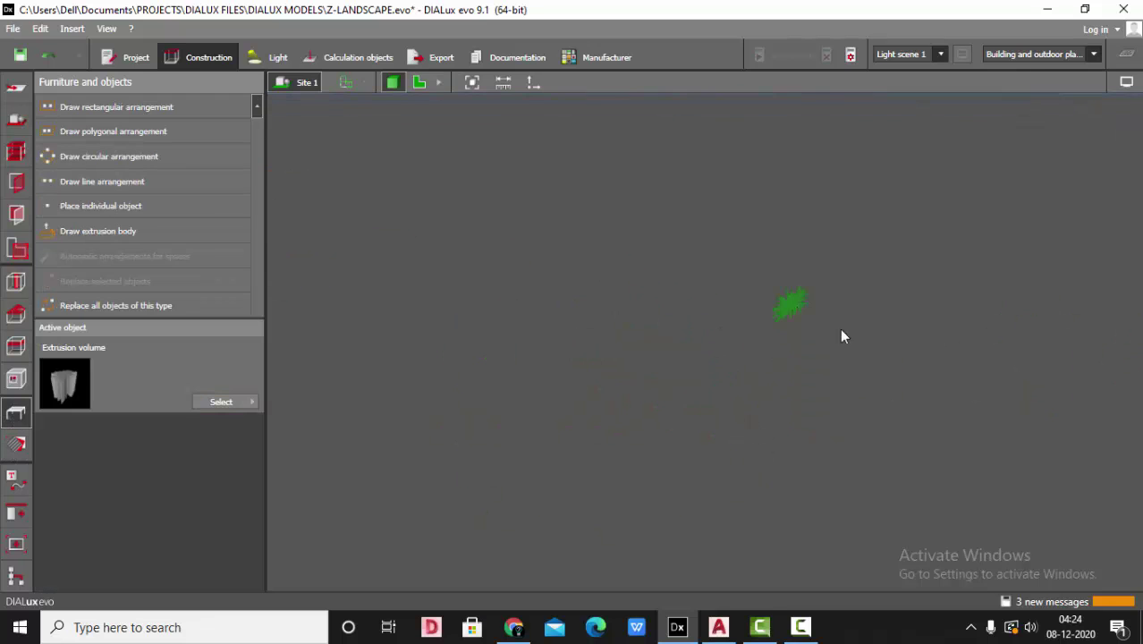
drag(999, 397, 735, 462)
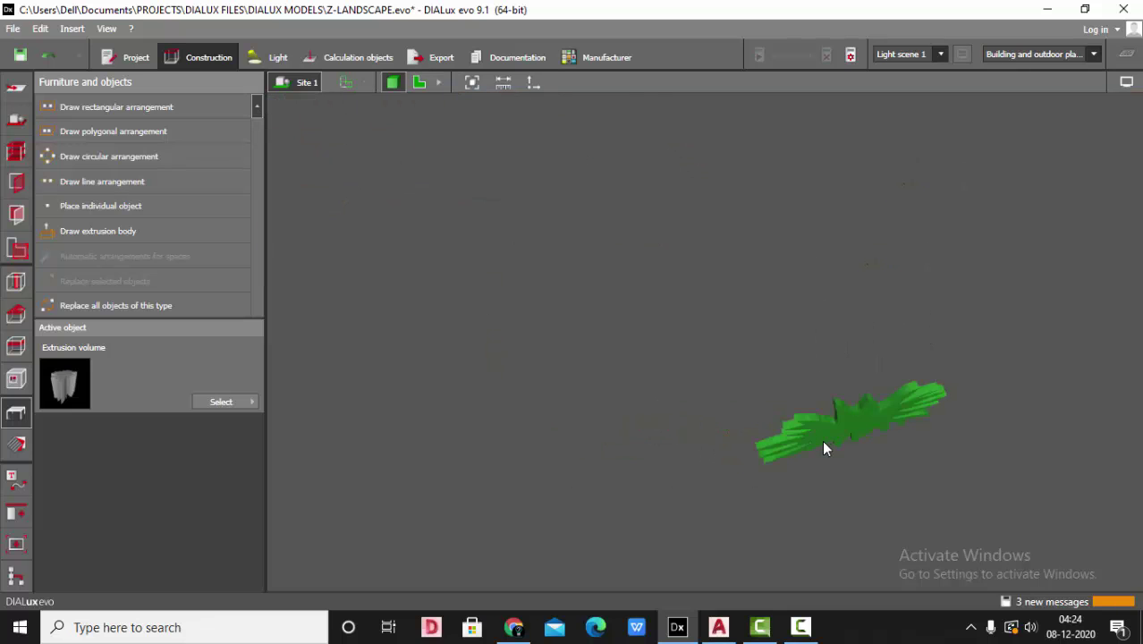
click(823, 440)
drag(365, 192, 768, 470)
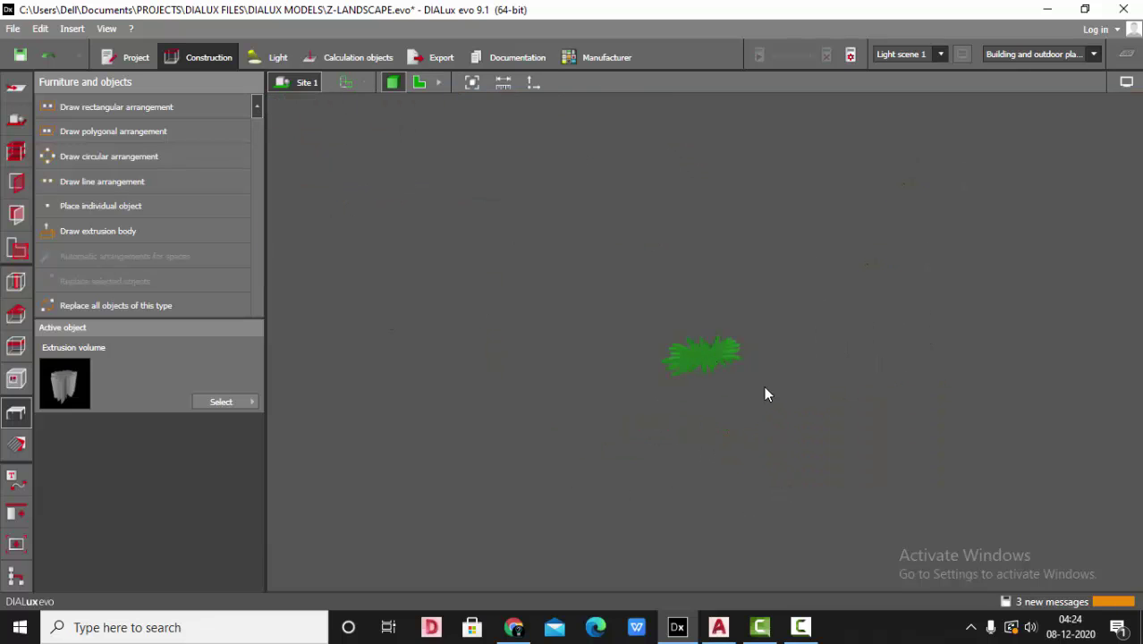
scroll(765, 389, up, 2)
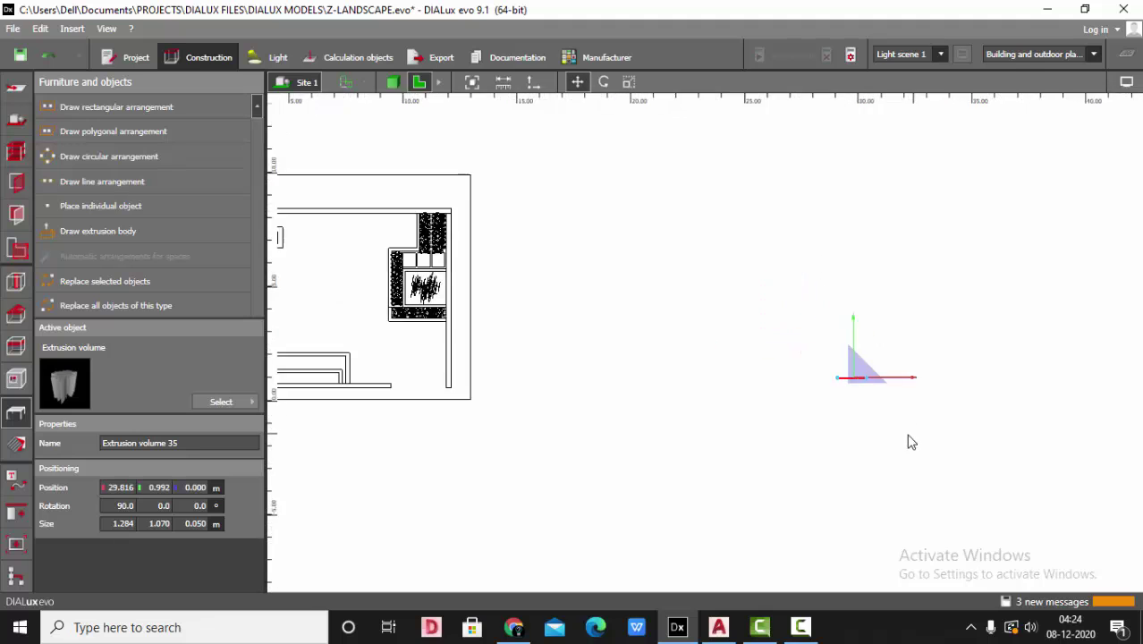
scroll(503, 488, up, 3)
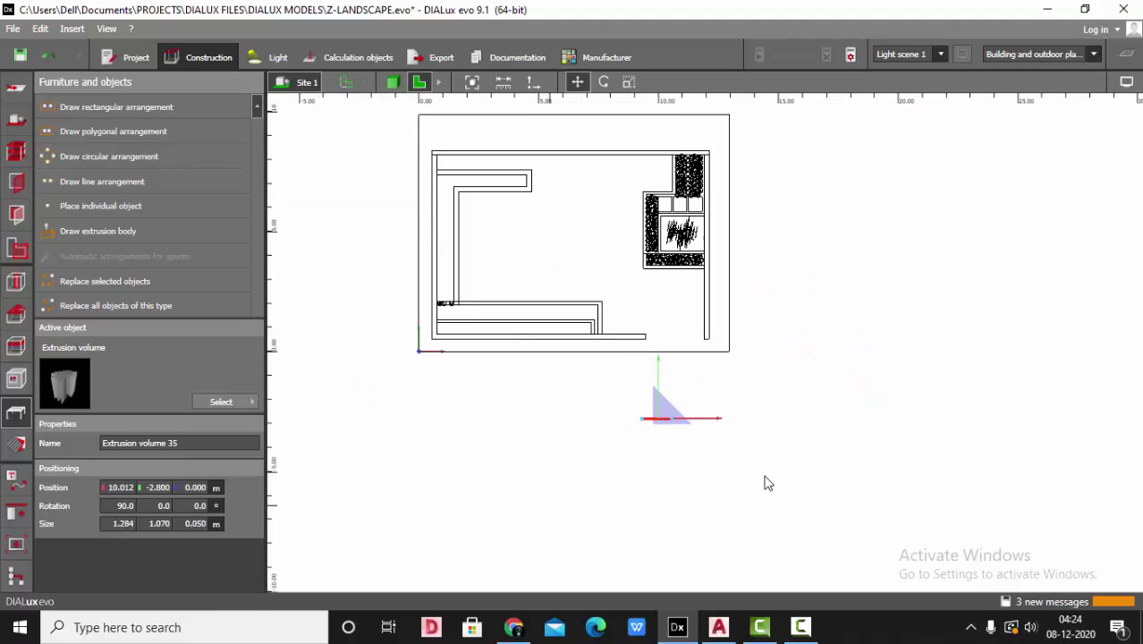
scroll(773, 478, up, 3)
scroll(1134, 442, down, 2)
scroll(813, 407, up, 2)
scroll(760, 436, up, 2)
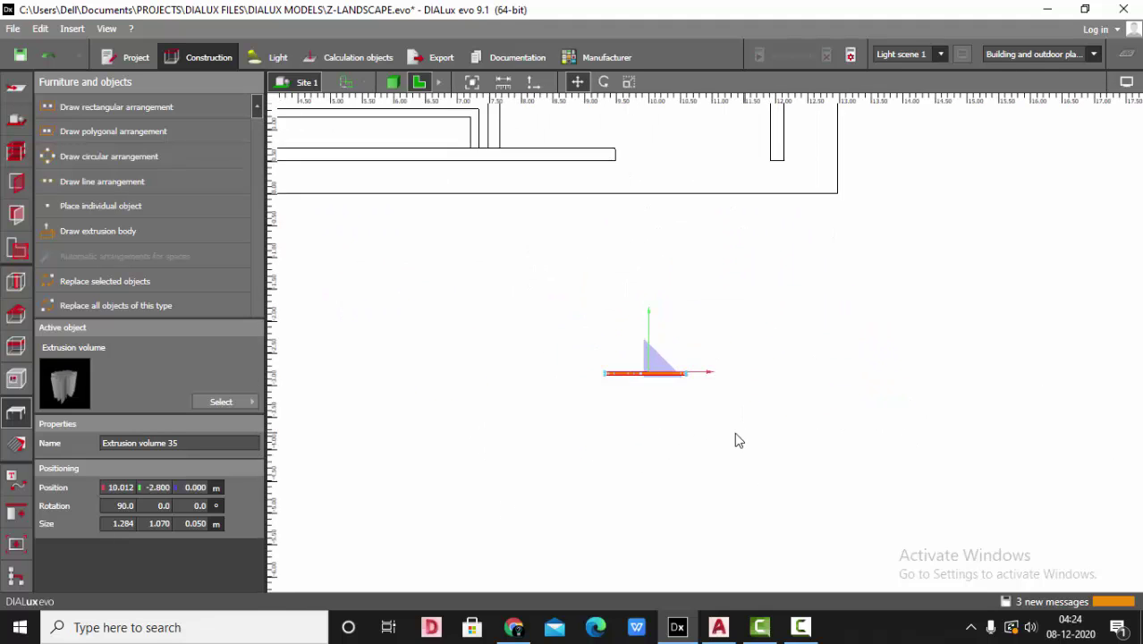
Step: Copy the crown as a circular arrangement with circumference 1.405 m, quantity 15, following the curve shape with 0° rotation offset
click(20, 483)
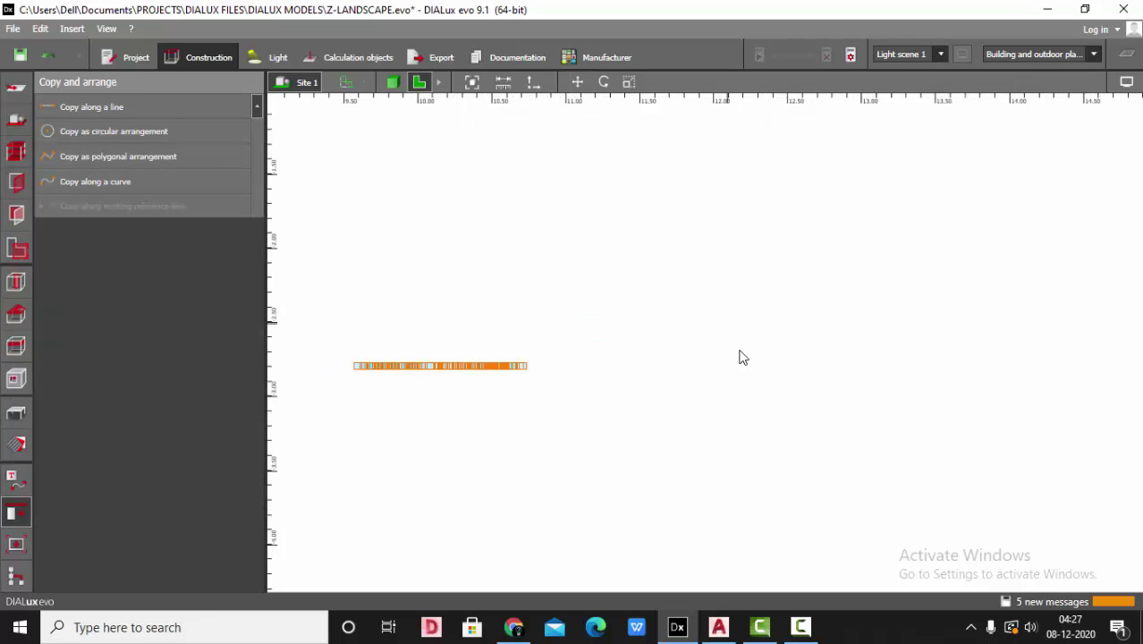
scroll(741, 357, down, 2)
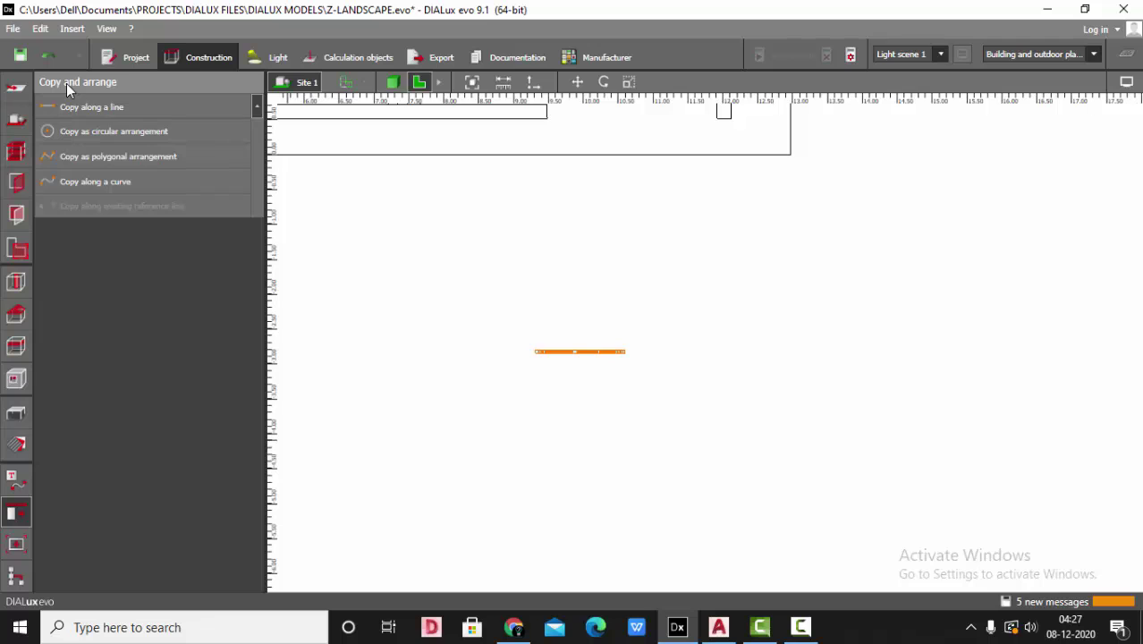
click(79, 132)
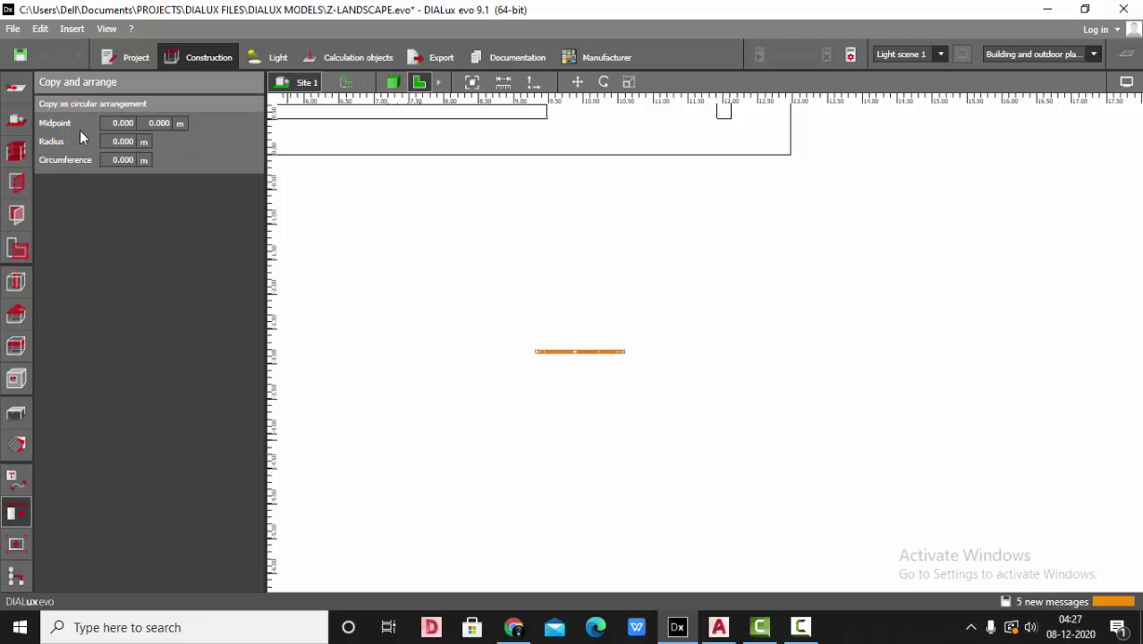
click(732, 322)
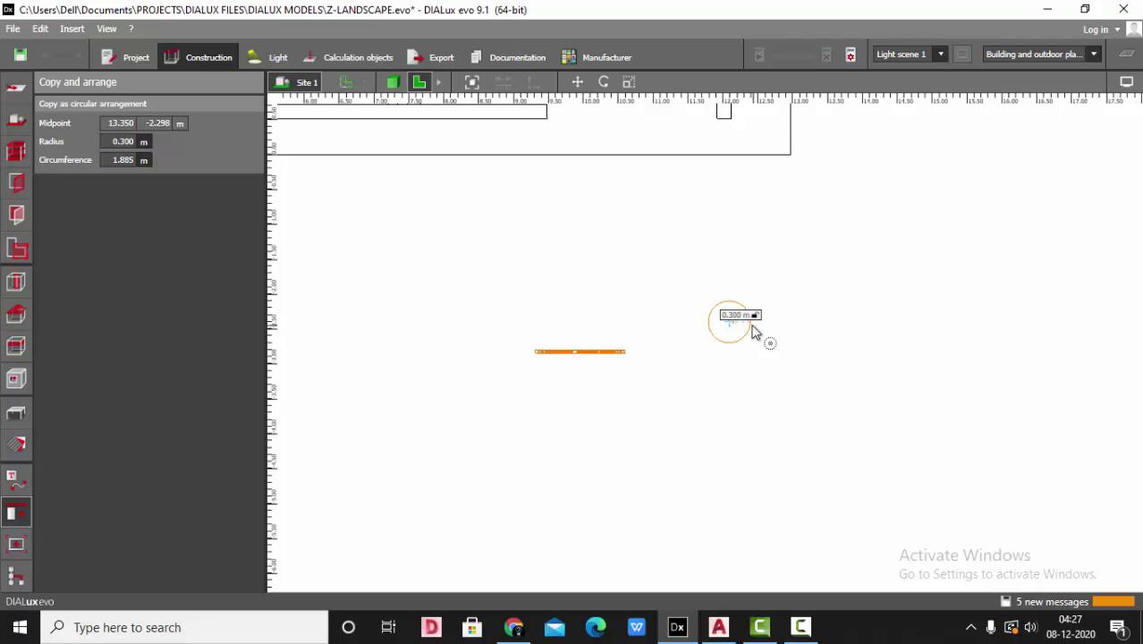
click(745, 332)
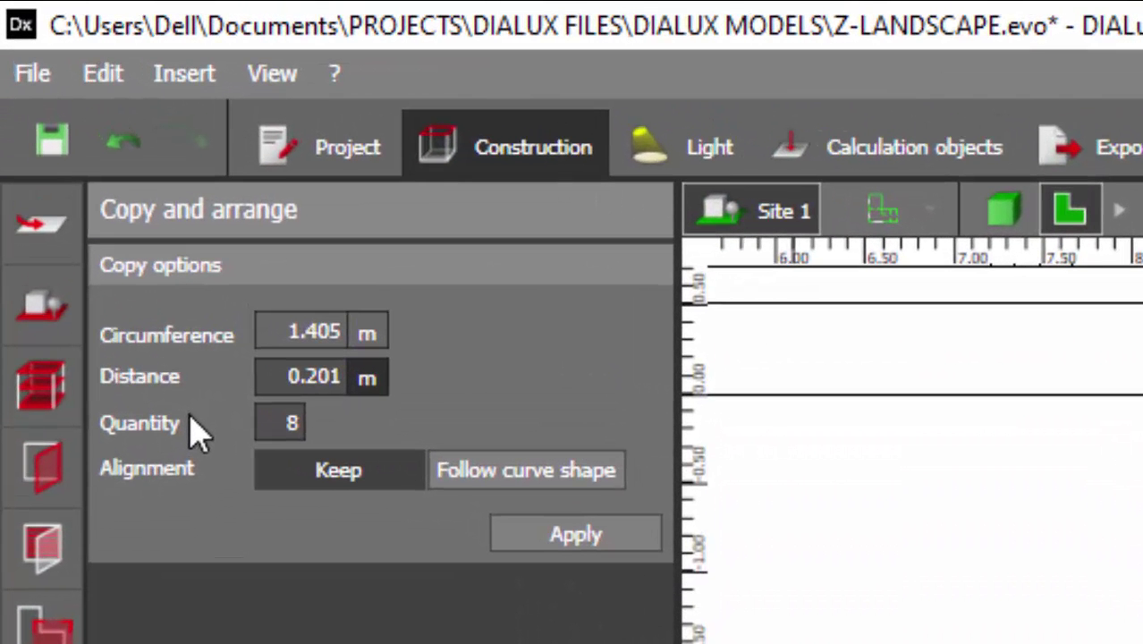
click(292, 432)
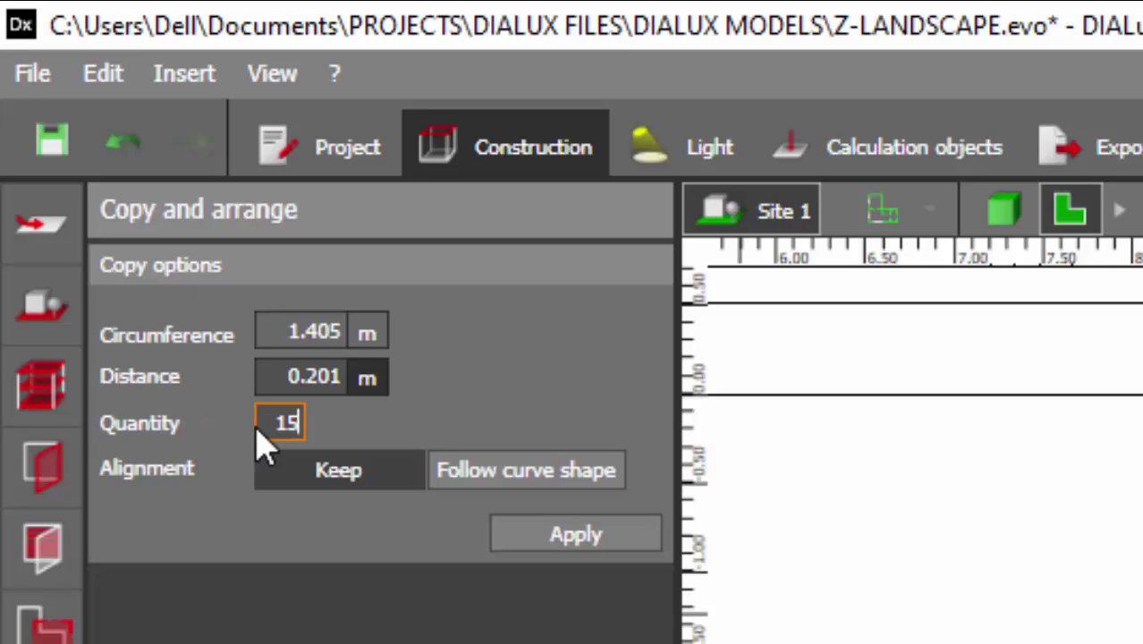
click(588, 474)
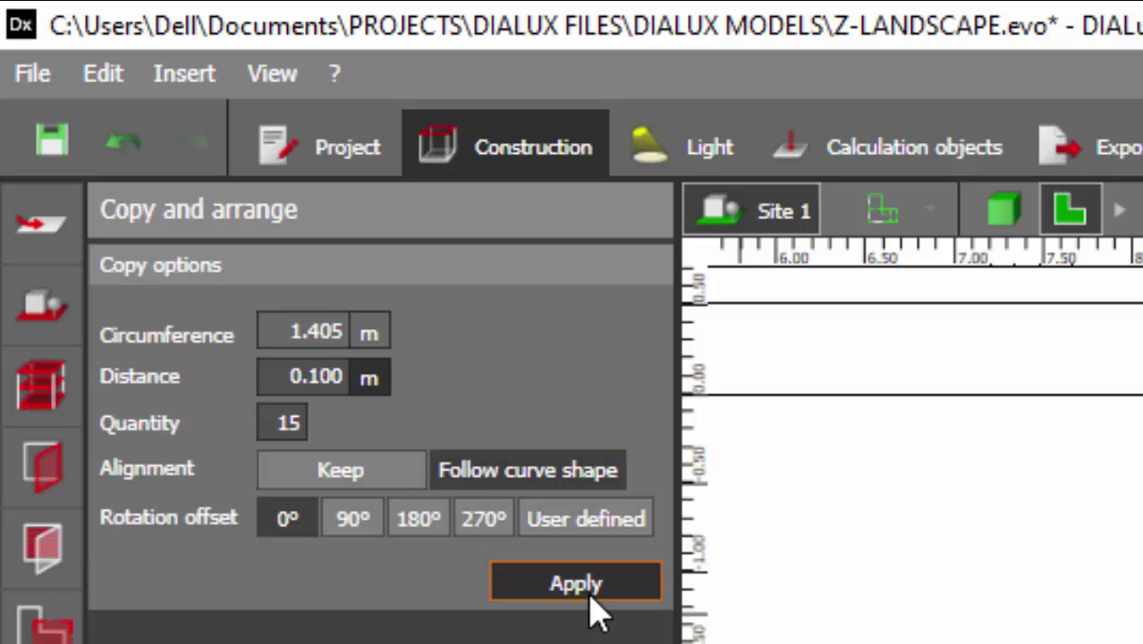
click(581, 583)
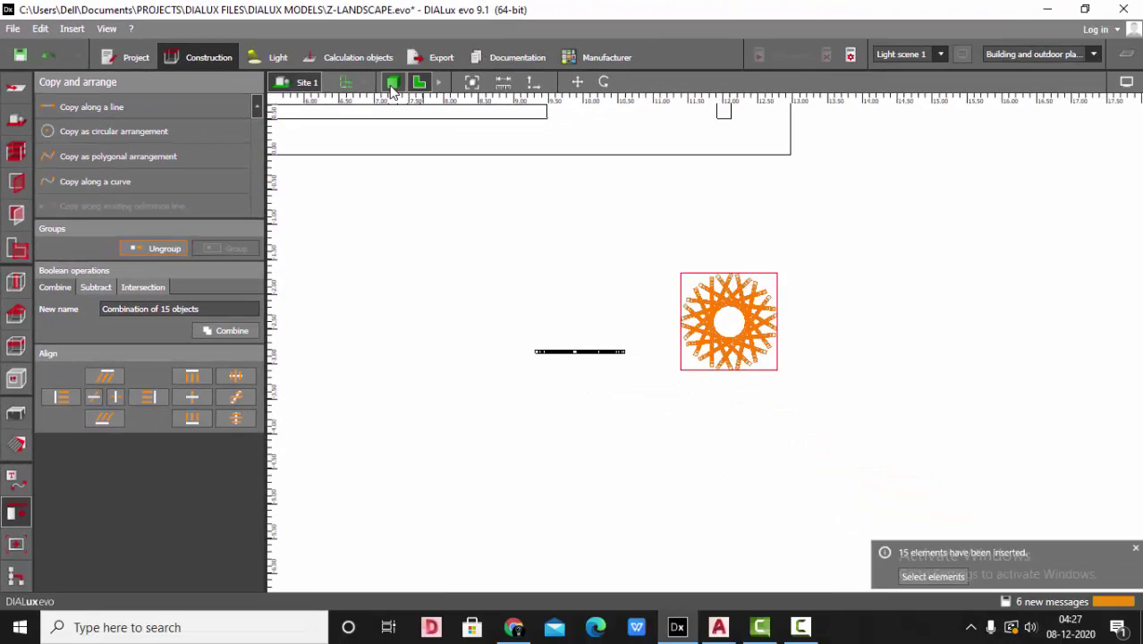
Step: Align the 15 copied crowns on a common centre in both plan directions and check the shape in the 3D view
click(391, 87)
scroll(753, 291, down, 2)
click(954, 409)
right_drag(954, 409, 880, 392)
drag(880, 399, 852, 408)
click(852, 409)
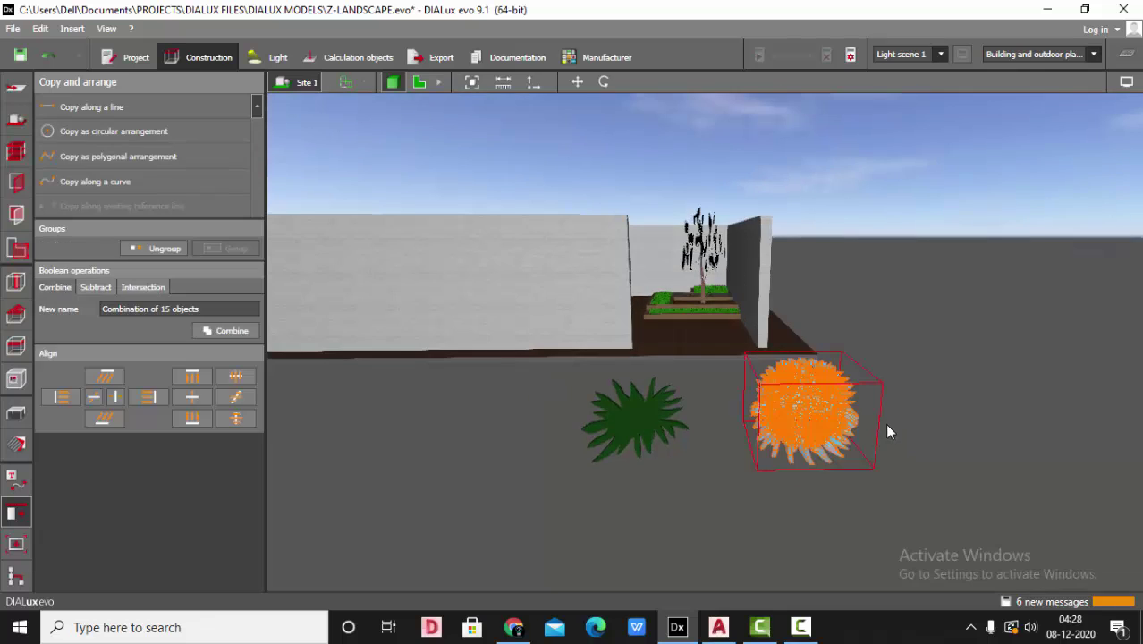
click(90, 398)
click(112, 397)
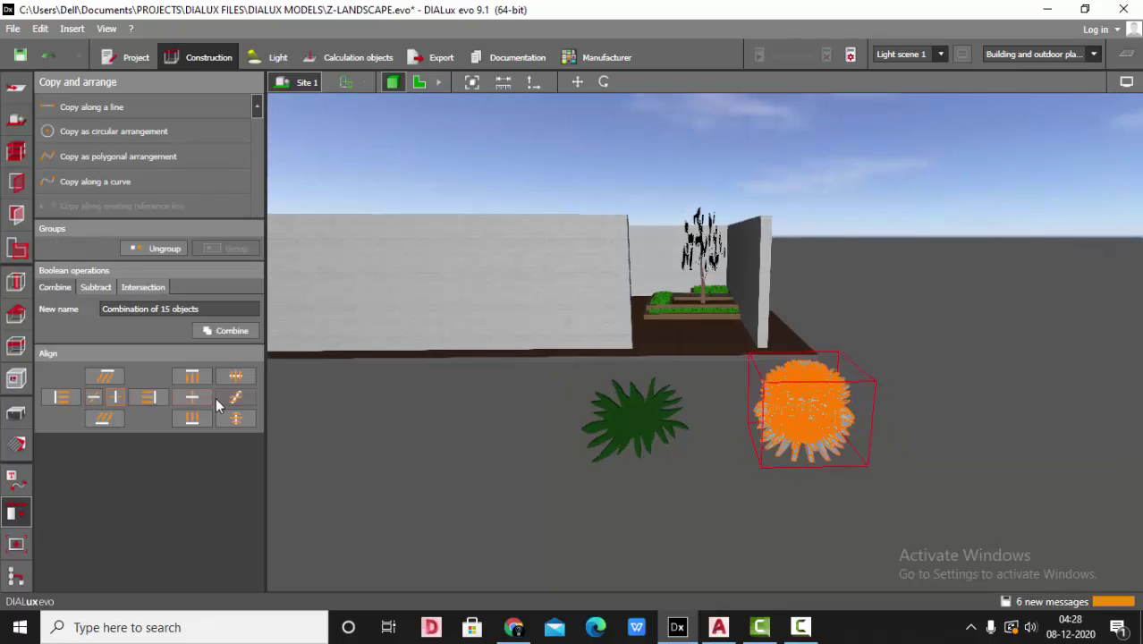
click(855, 486)
right_drag(854, 486, 889, 447)
drag(888, 454, 906, 432)
click(819, 416)
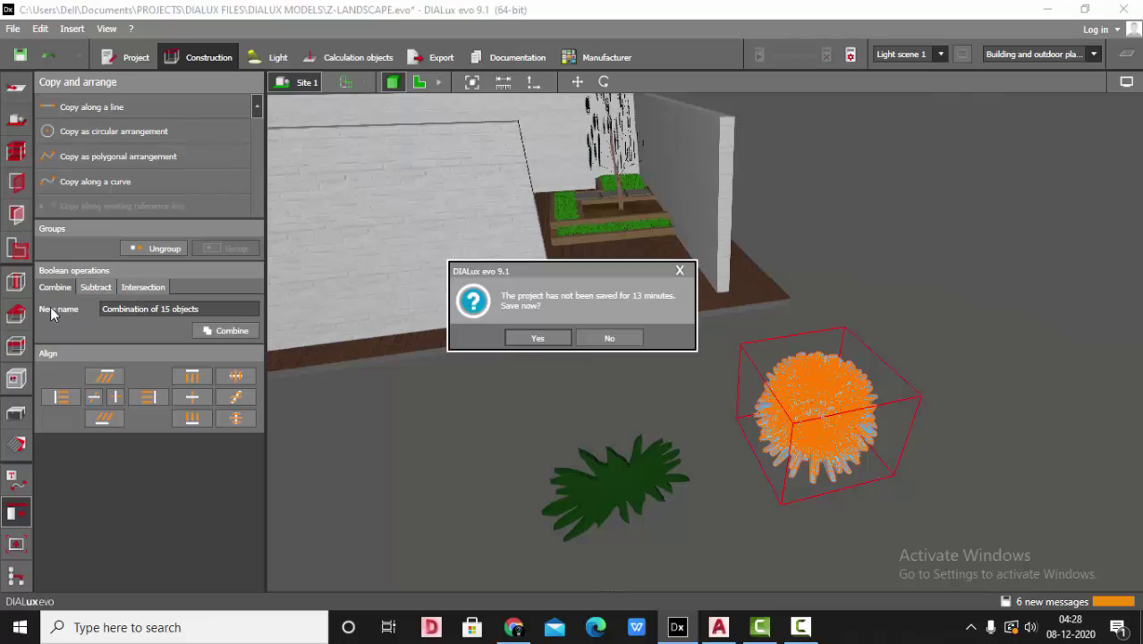
Step: Decline saving the project and combine the 15 crowns into a single object named PLANT
click(609, 338)
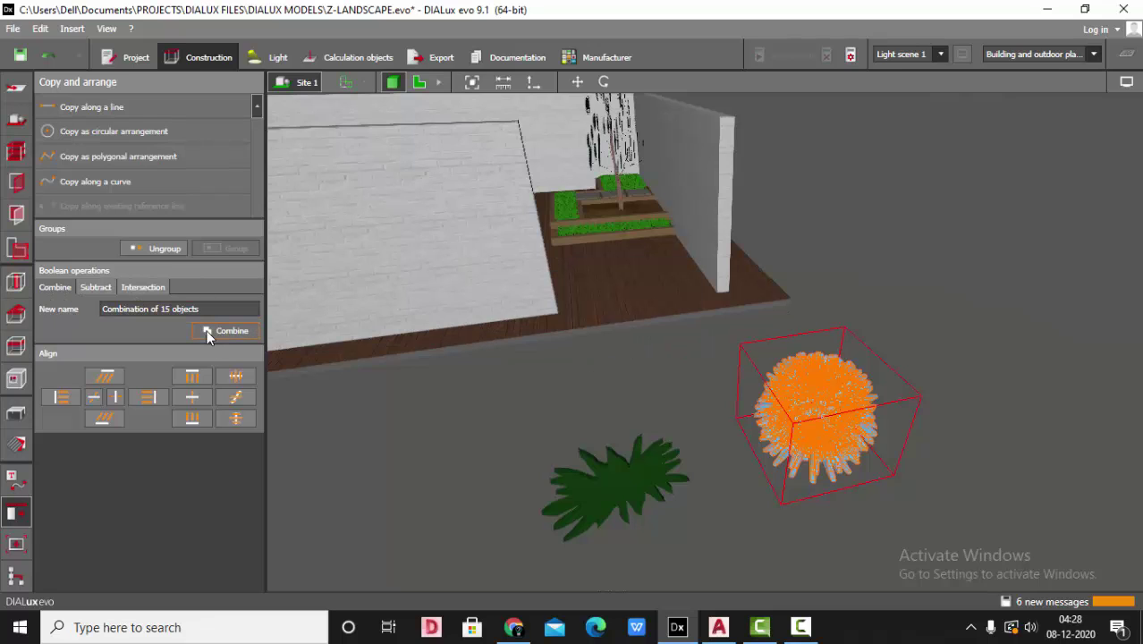
click(649, 370)
click(762, 456)
triple_click(159, 307)
text(Pl)
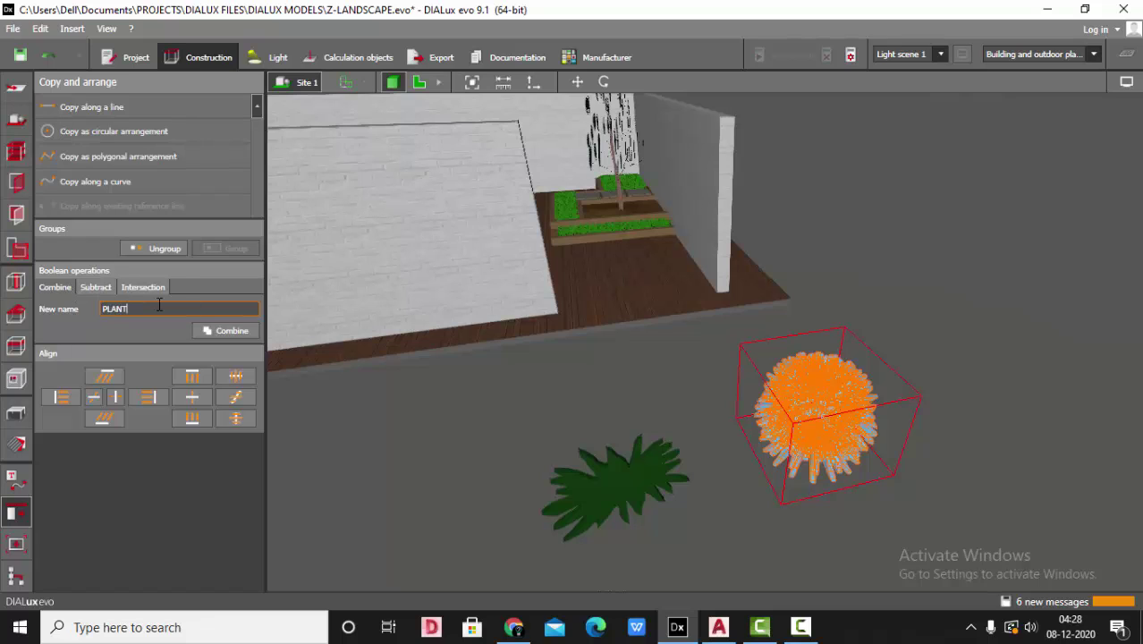
click(217, 333)
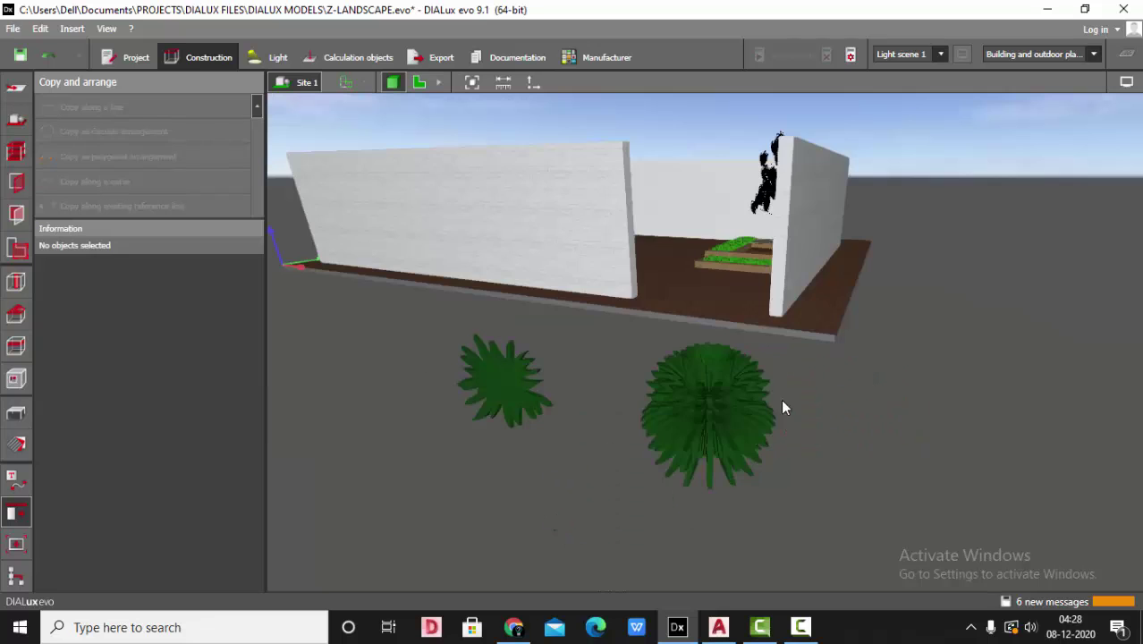
Step: Move the combined plant in the floor plan into the long planter, to about X 1.1 m, Y 2.5 m, near the small round bushes
click(660, 396)
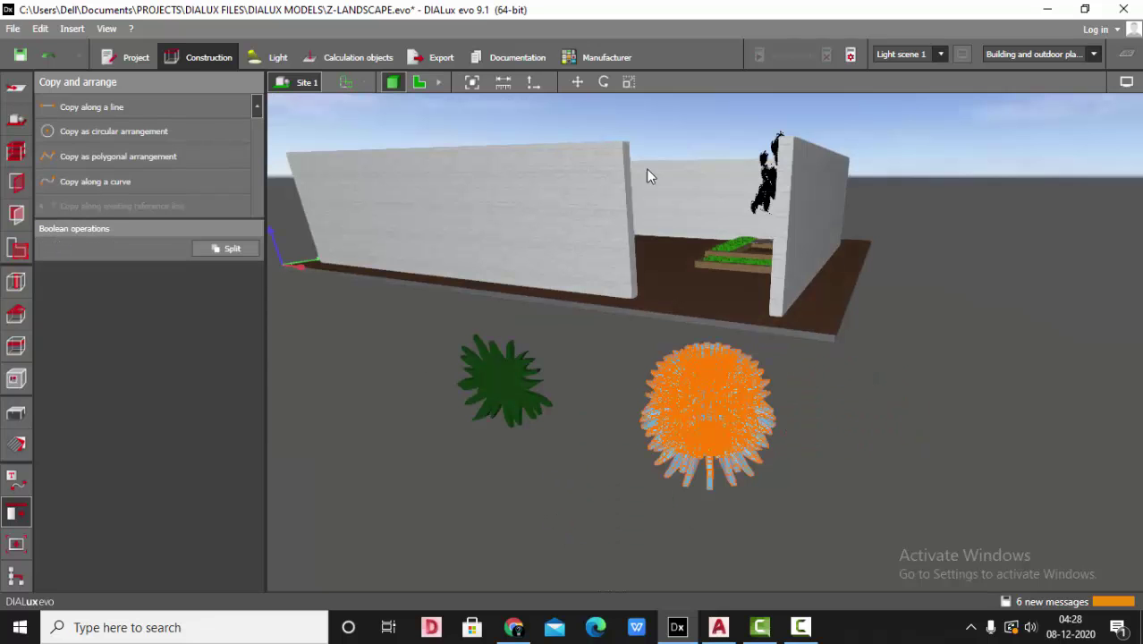
click(748, 423)
right_drag(749, 423, 791, 403)
click(790, 411)
click(577, 82)
click(420, 83)
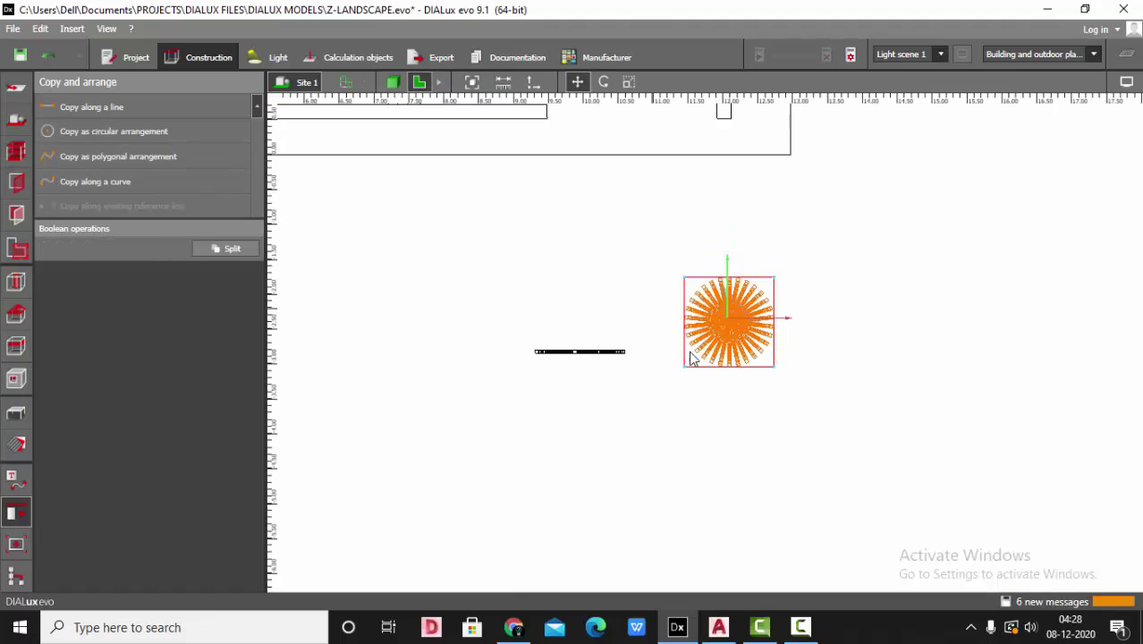
scroll(726, 403, down, 5)
drag(474, 286, 457, 286)
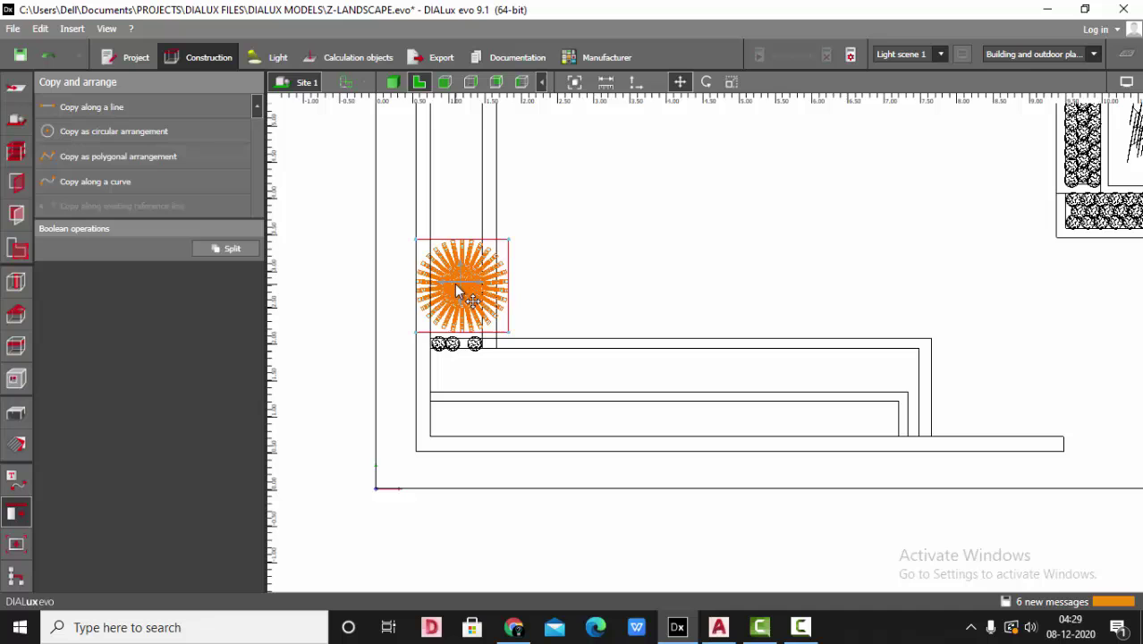
scroll(452, 303, up, 2)
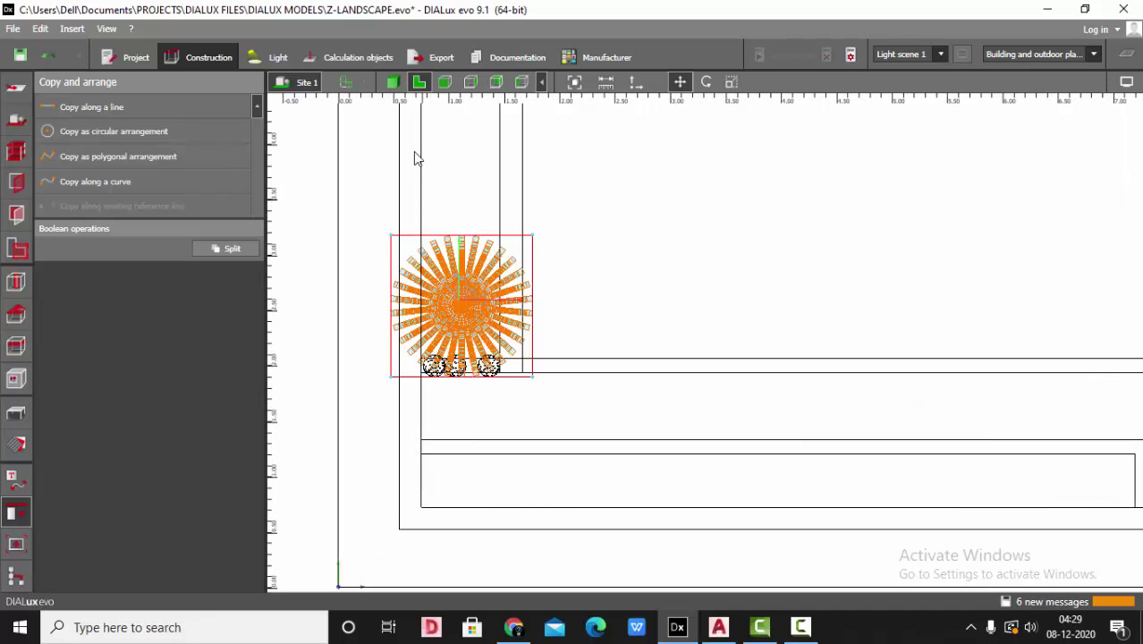
Step: Examine the plant's size and position in the planter beside the water channel in the 3D view
click(392, 82)
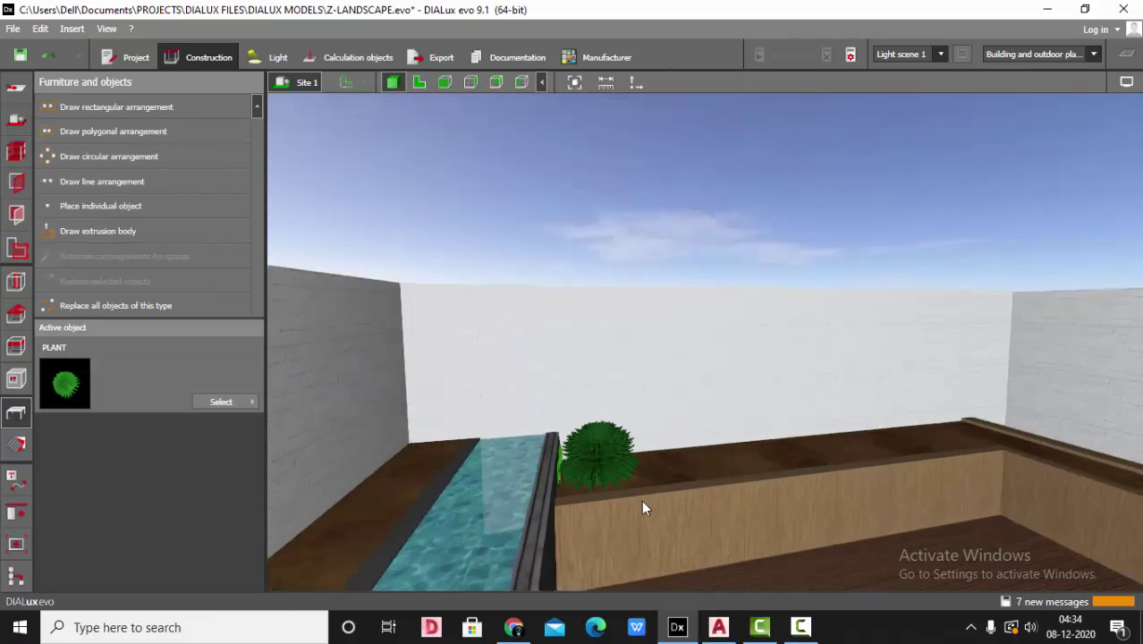
scroll(642, 501, up, 1)
scroll(609, 195, down, 4)
right_drag(719, 311, 650, 391)
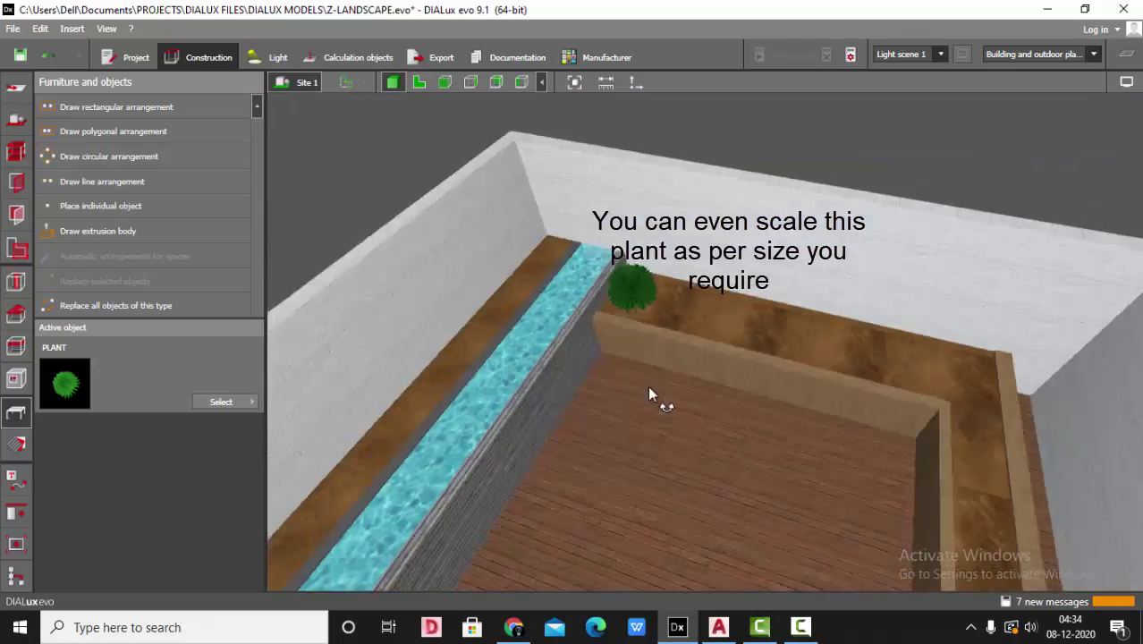
middle_drag(650, 397, 700, 395)
scroll(588, 315, up, 2)
scroll(585, 321, down, 3)
scroll(642, 324, up, 3)
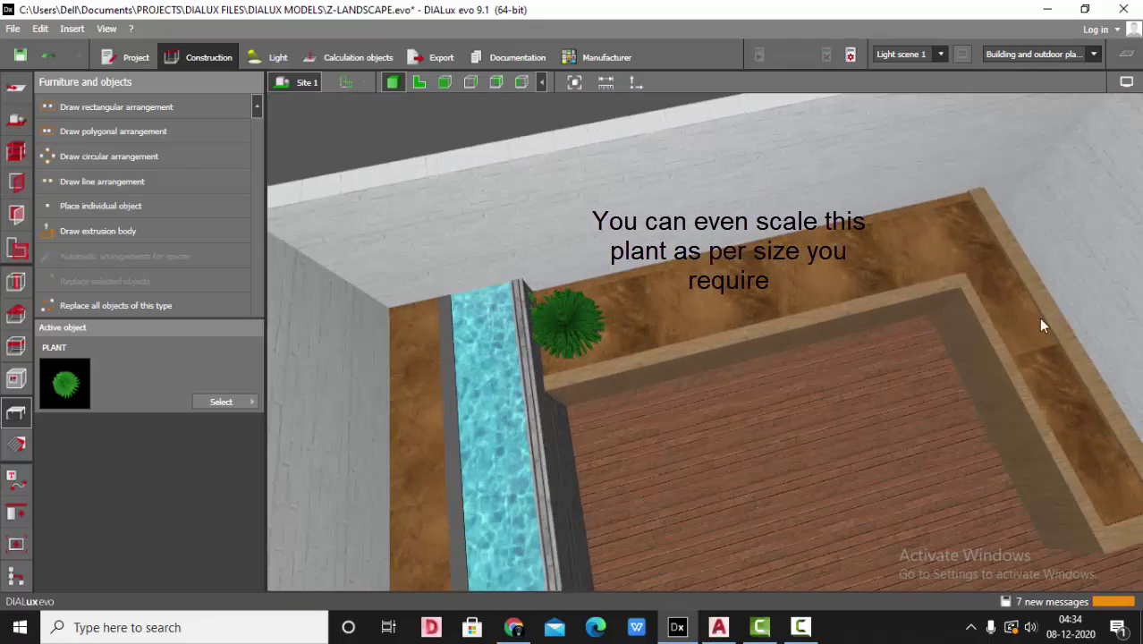
Step: Draw a straight copy line about 4.49 m long for the plant in the floor plan, running along the length of the planter
click(562, 313)
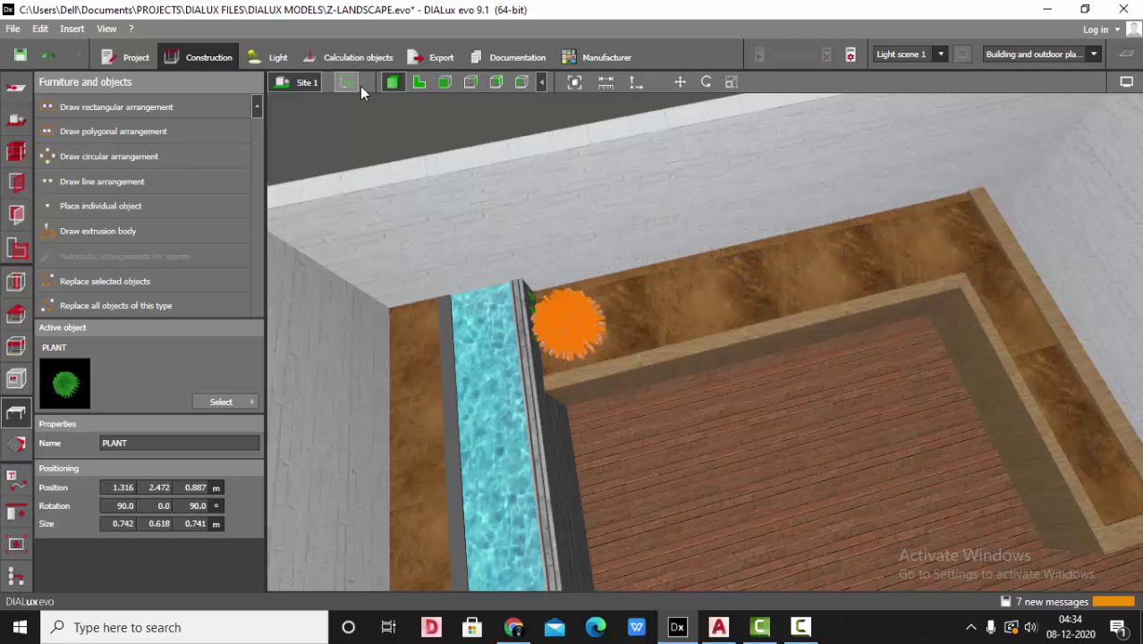
click(419, 83)
click(680, 83)
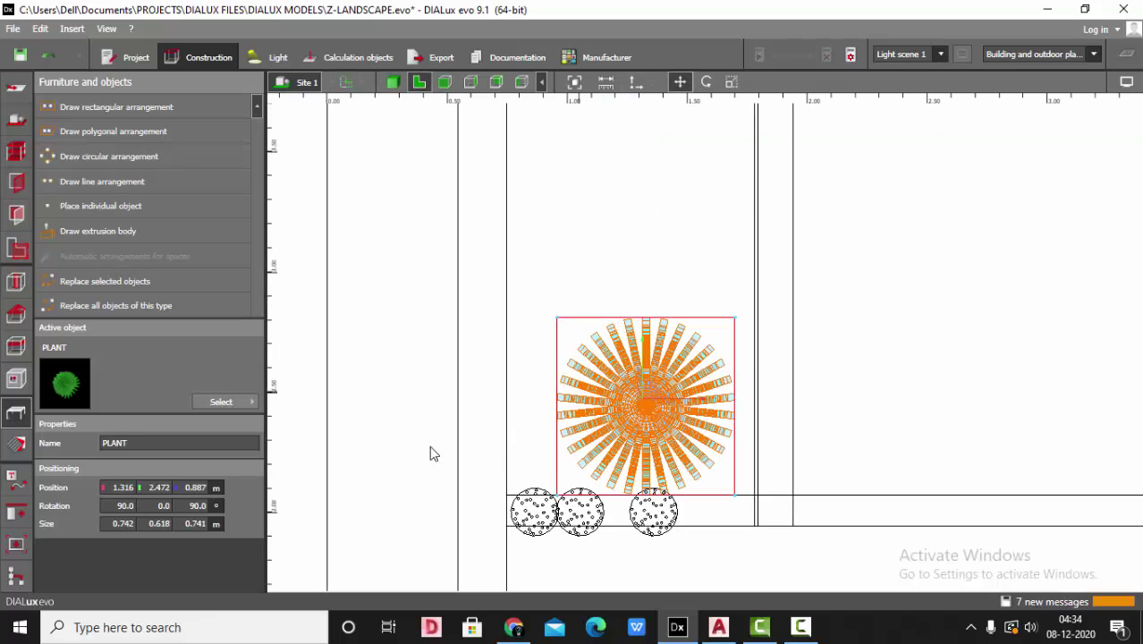
click(12, 478)
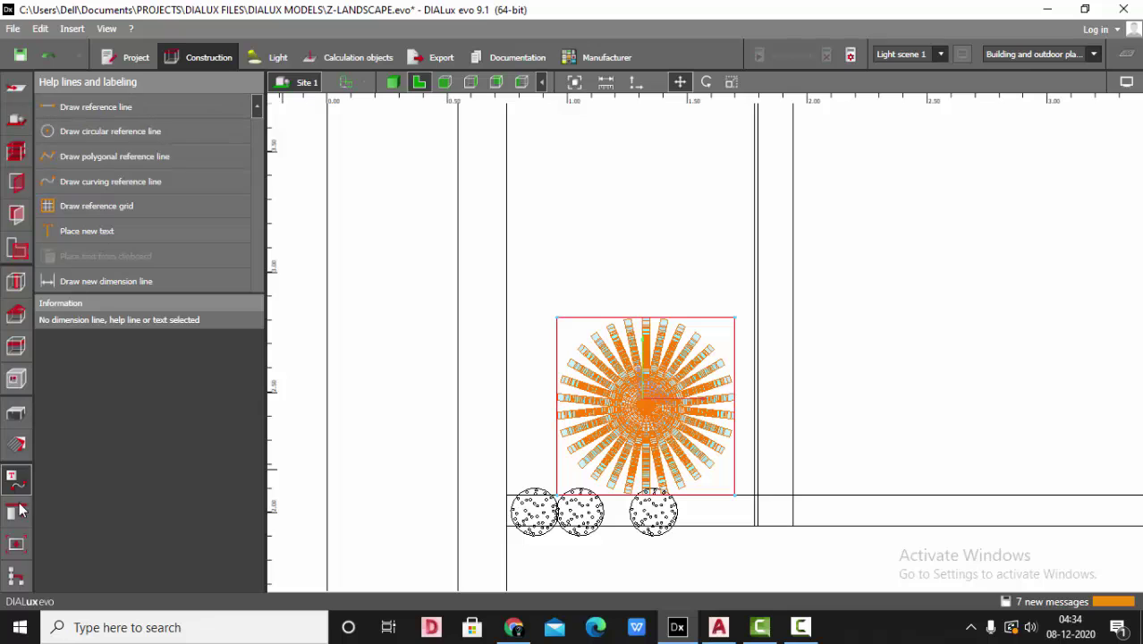
click(16, 510)
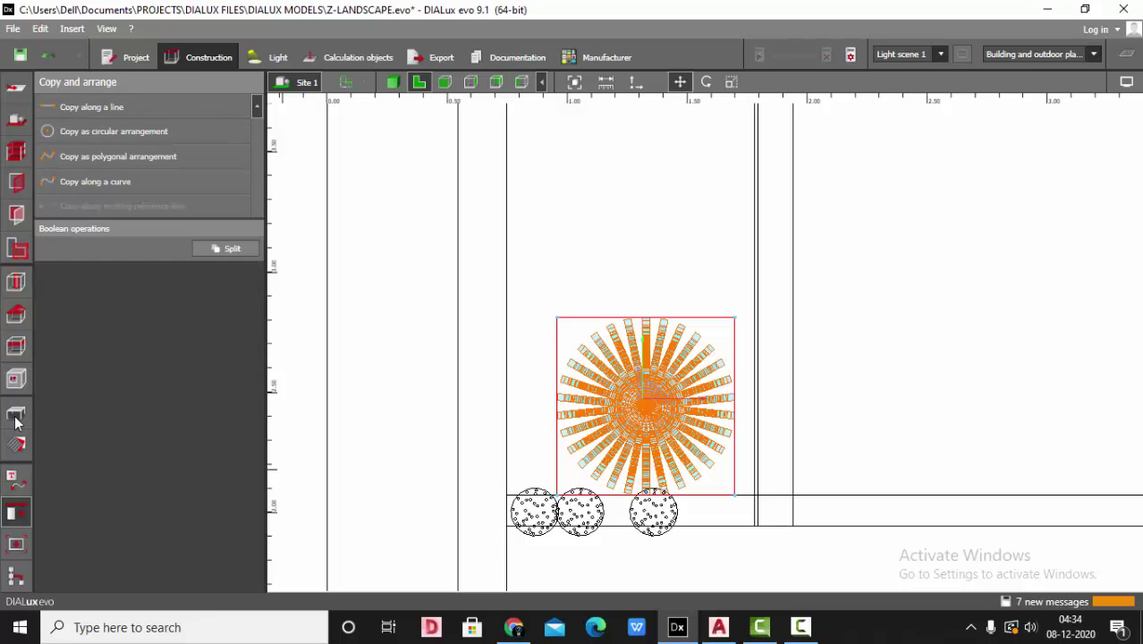
click(80, 109)
scroll(546, 439, down, 4)
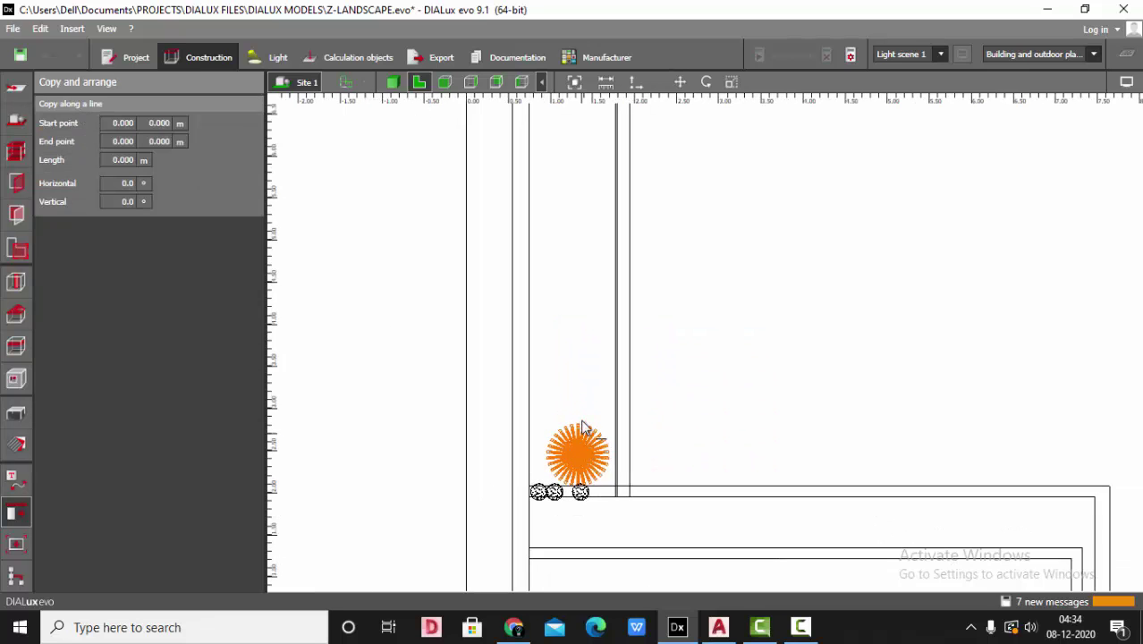
click(573, 426)
scroll(574, 426, down, 1)
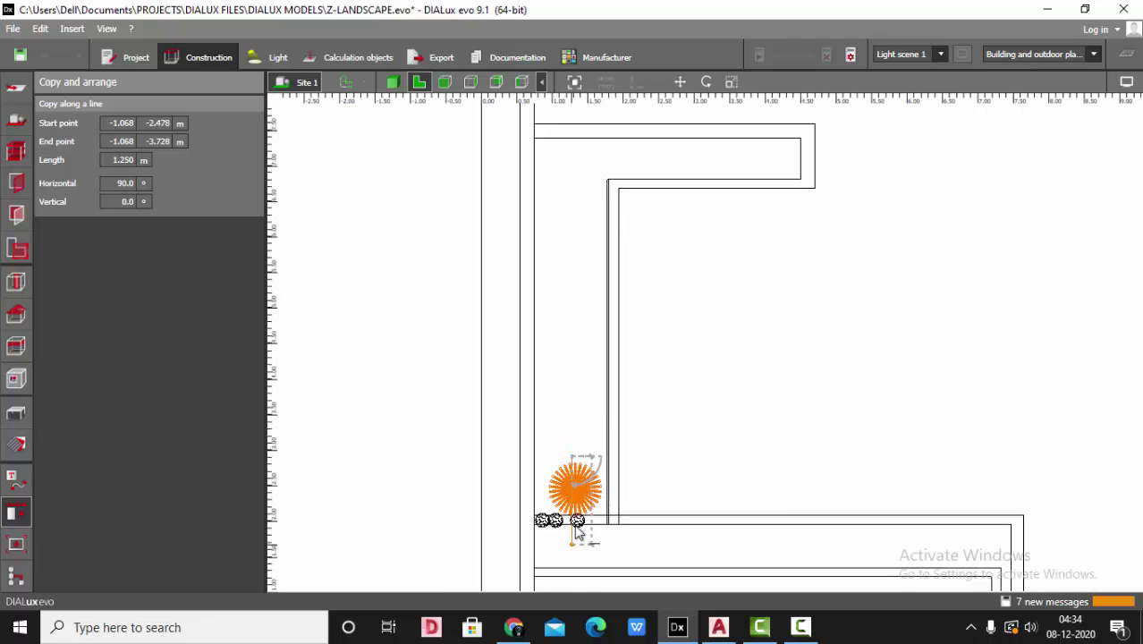
click(578, 142)
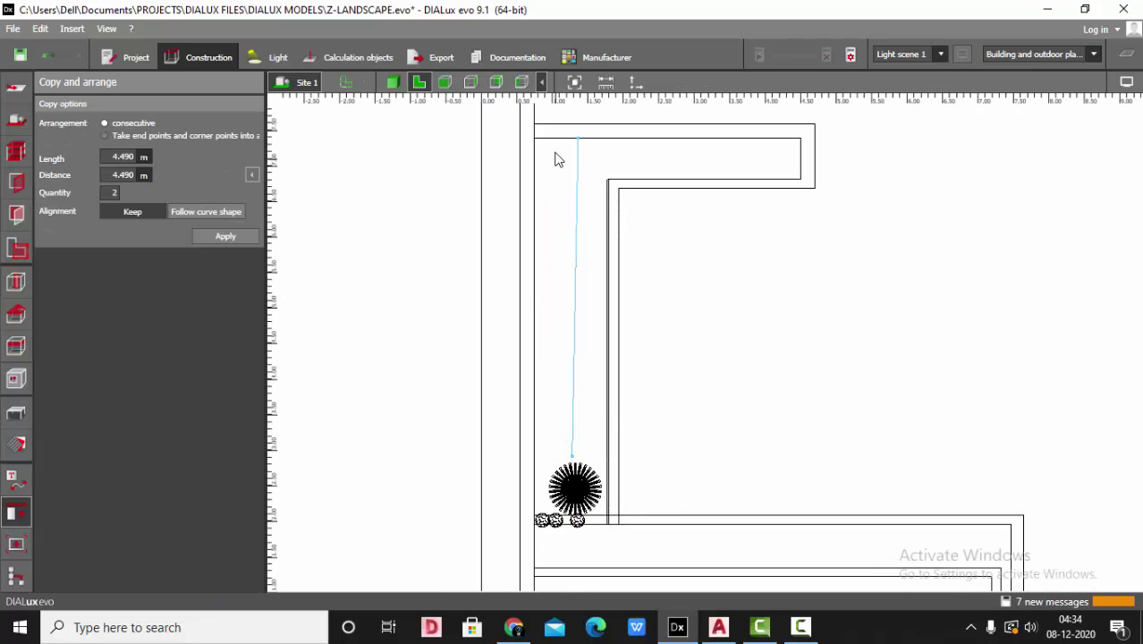
drag(578, 140, 573, 139)
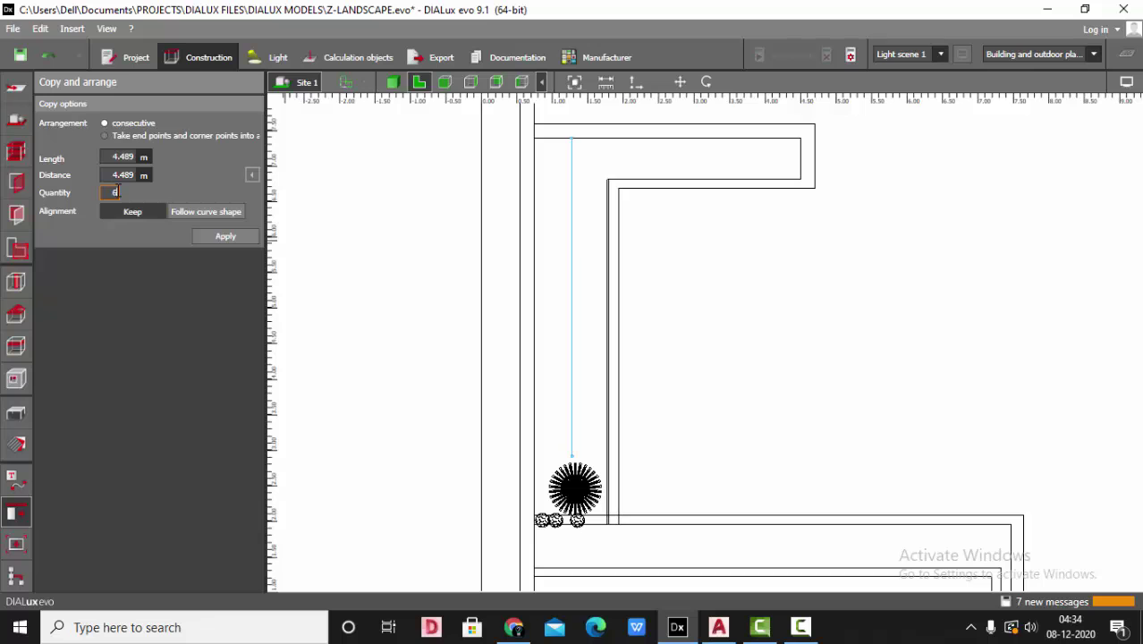
Step: Insert 6 plant copies along the line, with the alignment following the curve shape and a 0° rotation offset
click(183, 213)
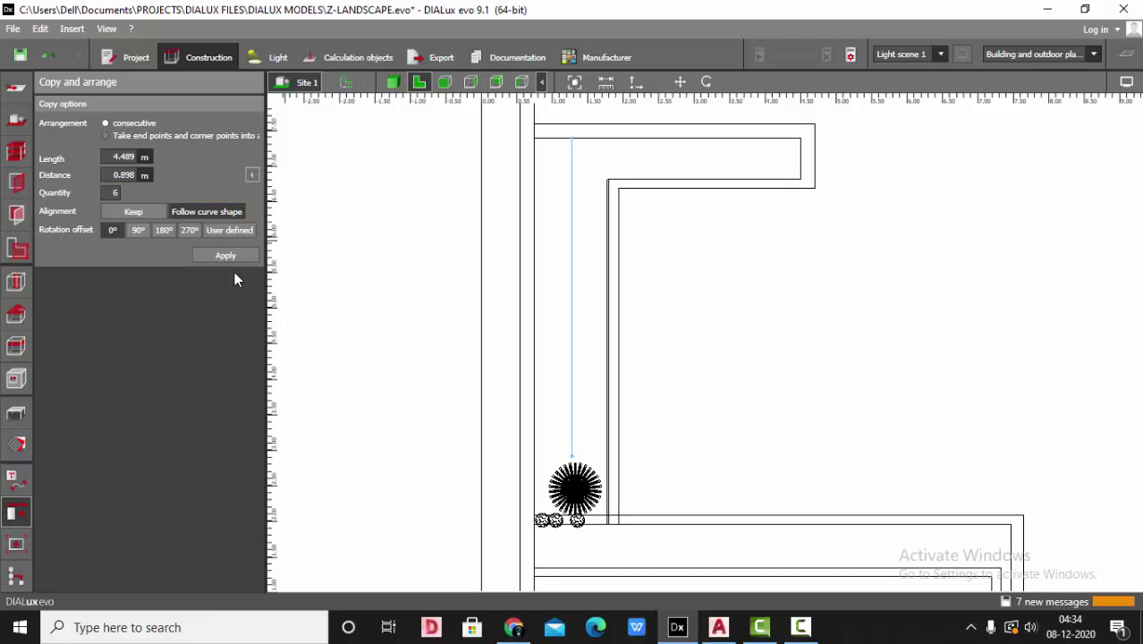
click(229, 253)
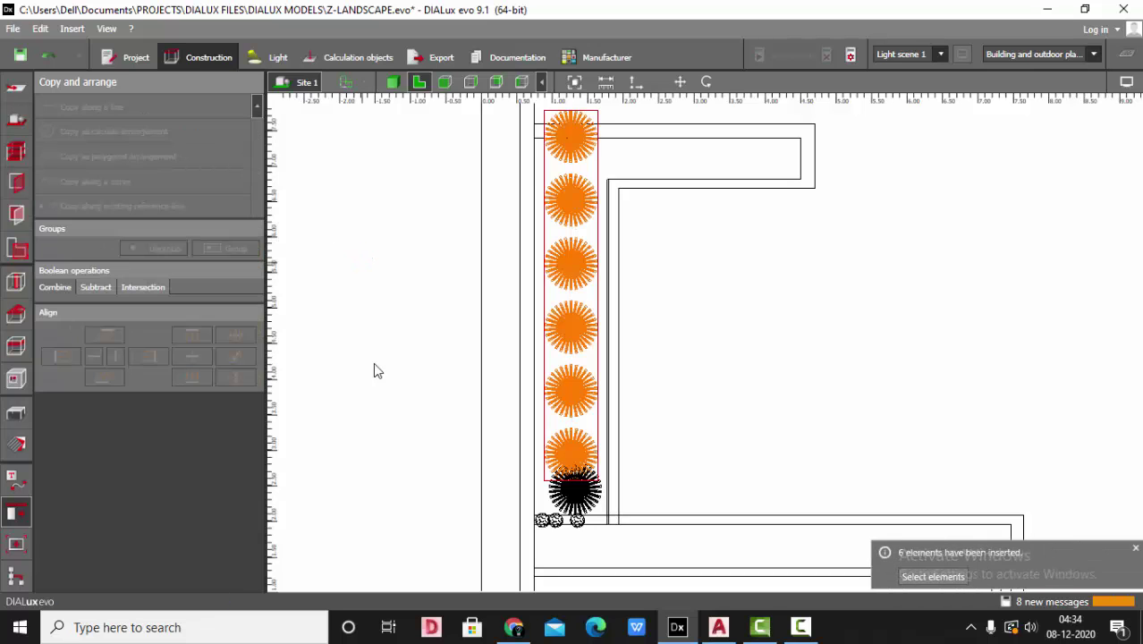
scroll(435, 417, down, 3)
scroll(347, 450, up, 1)
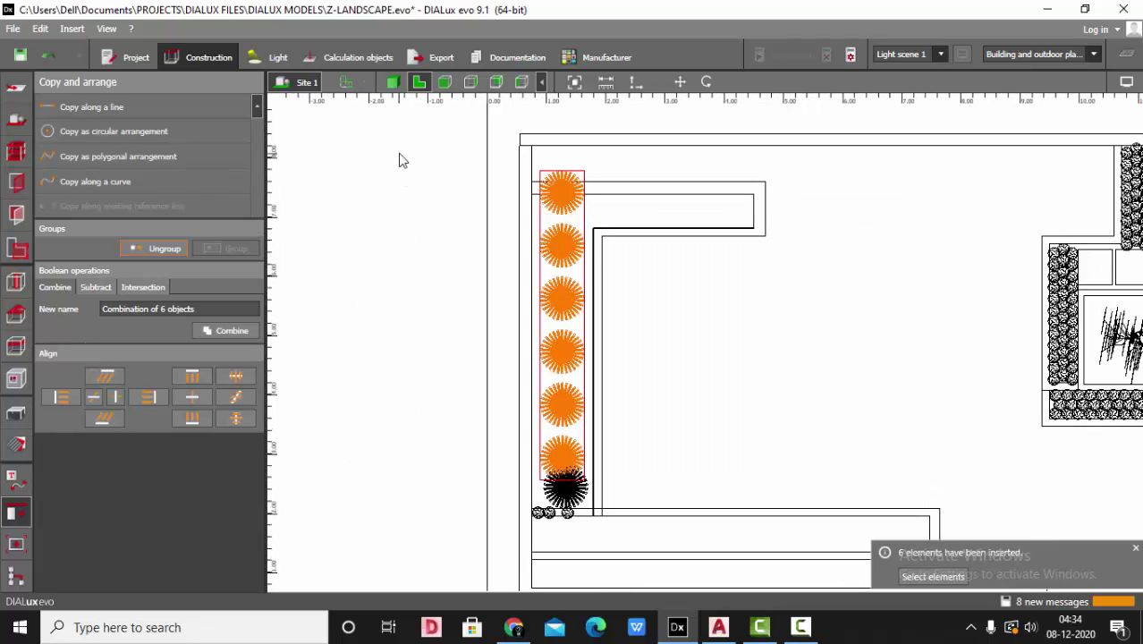
Step: Check the row of plants in the 3D view and ungroup the six copies in the floor plan
click(396, 86)
scroll(547, 268, down, 4)
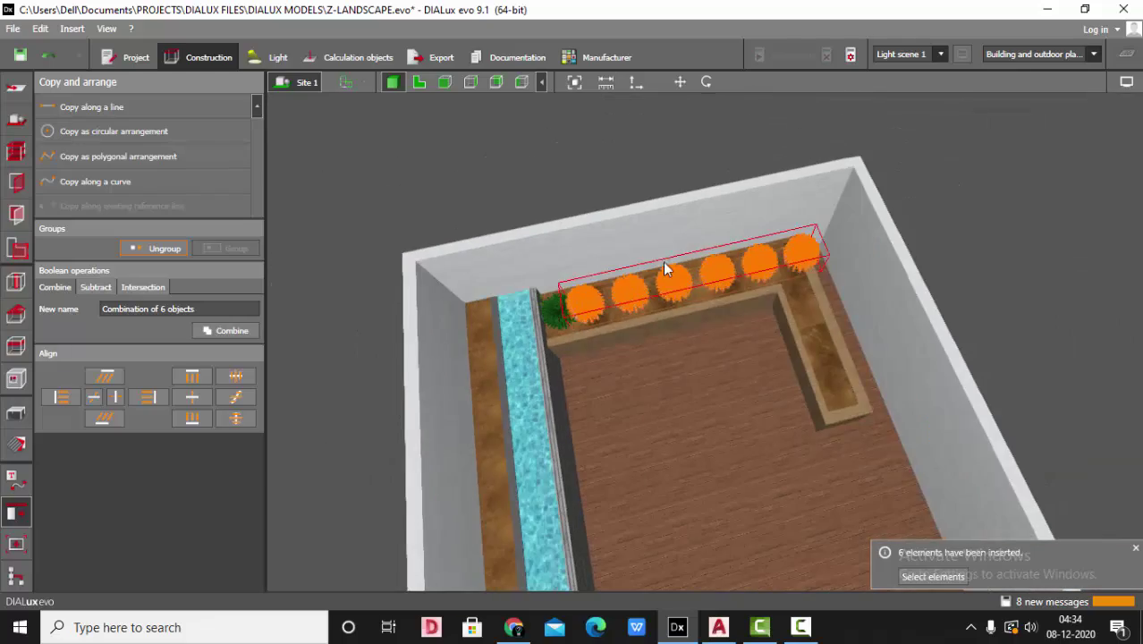
click(660, 252)
drag(650, 250, 635, 397)
click(634, 398)
click(419, 83)
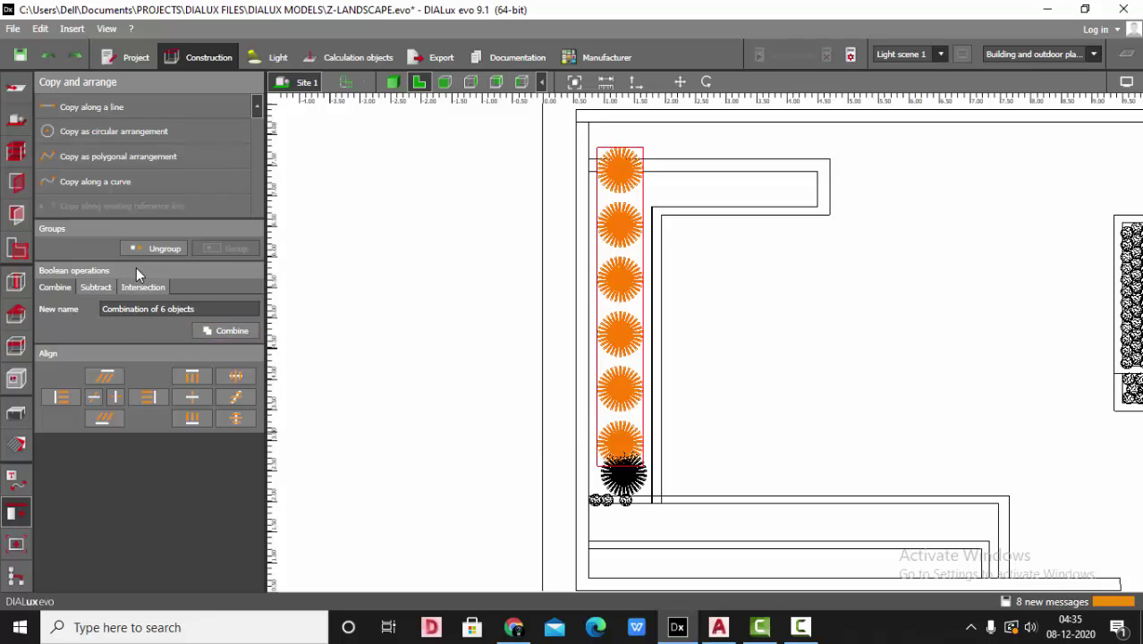
click(152, 249)
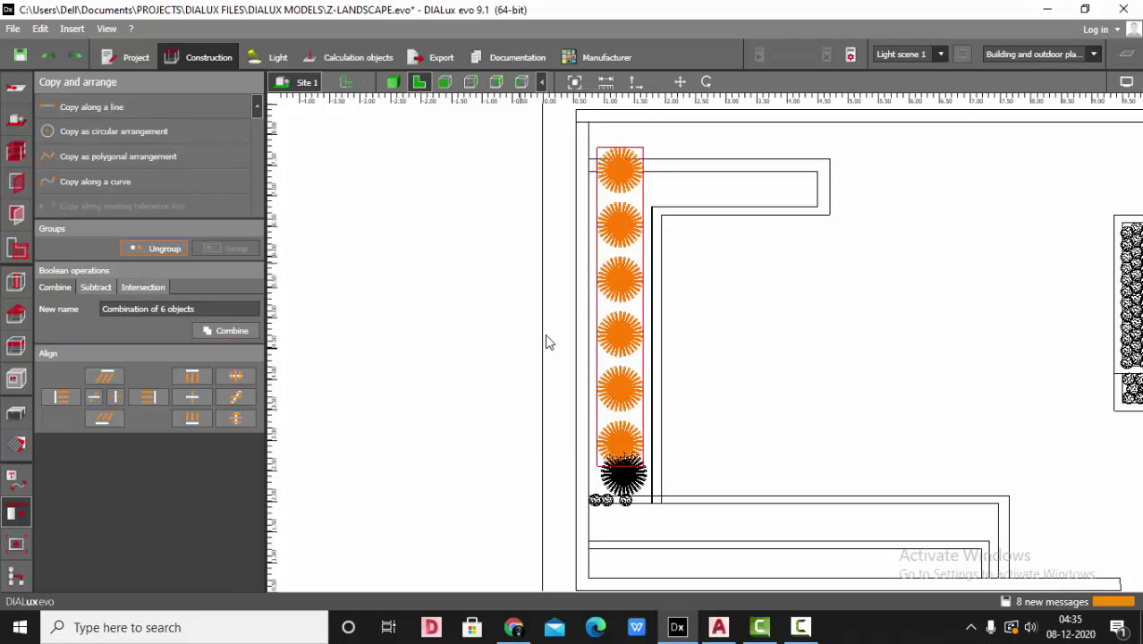
Step: Move the plant copy nearest the original slightly up and sideways in the floor plan, toward the planter's inner wall
click(479, 439)
scroll(656, 476, up, 3)
click(611, 425)
scroll(613, 458, up, 2)
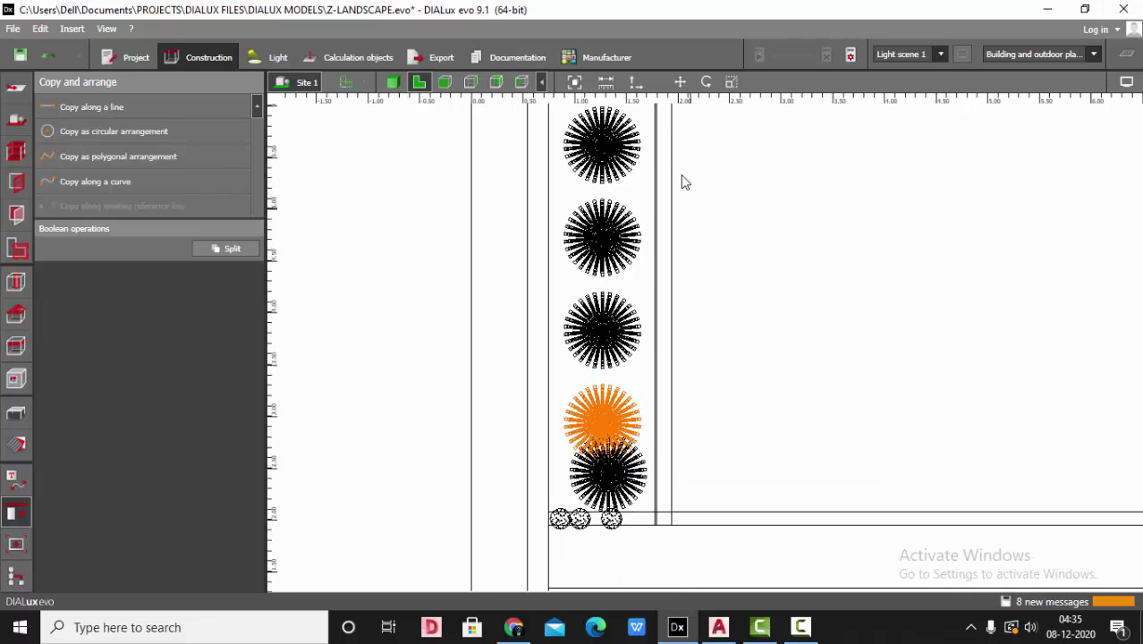
click(678, 83)
scroll(627, 439, up, 3)
drag(585, 426, 614, 401)
scroll(545, 412, down, 3)
Step: Shift the middle plant copies down along the planter and slightly sideways so the row is staggered
scroll(472, 335, up, 3)
click(574, 231)
scroll(678, 121, up, 2)
click(680, 82)
drag(597, 223, 564, 256)
scroll(591, 224, down, 3)
scroll(599, 204, up, 3)
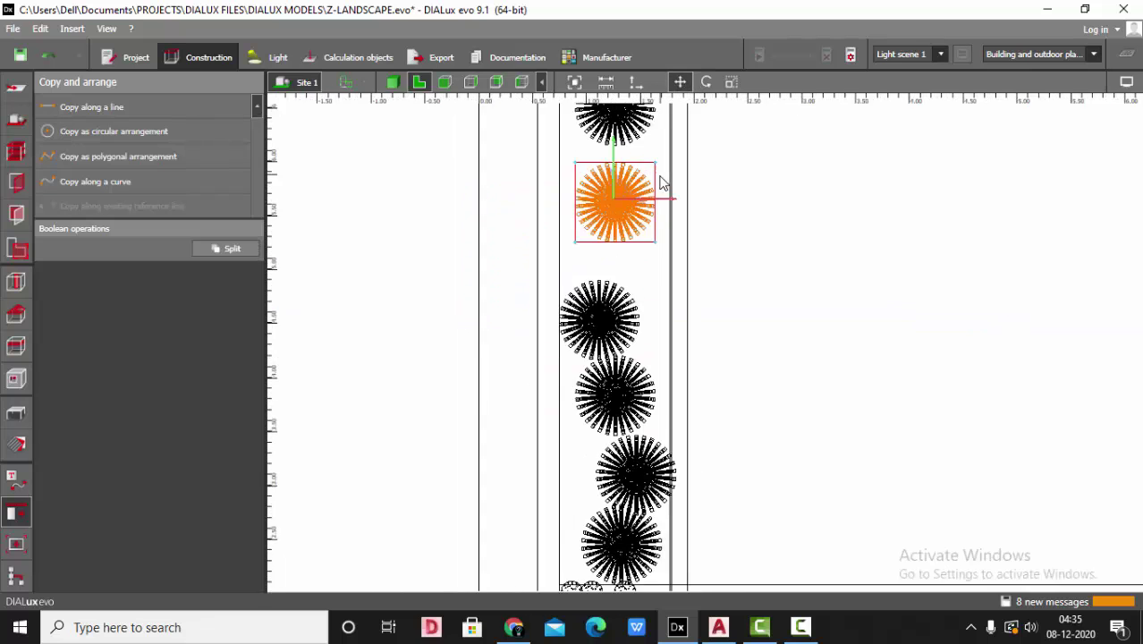
drag(597, 202, 607, 249)
scroll(646, 347, down, 3)
Step: Move the two uppermost plant copies down inside the planter and check the staggered row in the 3D view
click(607, 199)
scroll(607, 270, up, 1)
click(681, 82)
drag(626, 180, 613, 226)
scroll(589, 401, down, 3)
click(616, 215)
scroll(600, 263, up, 3)
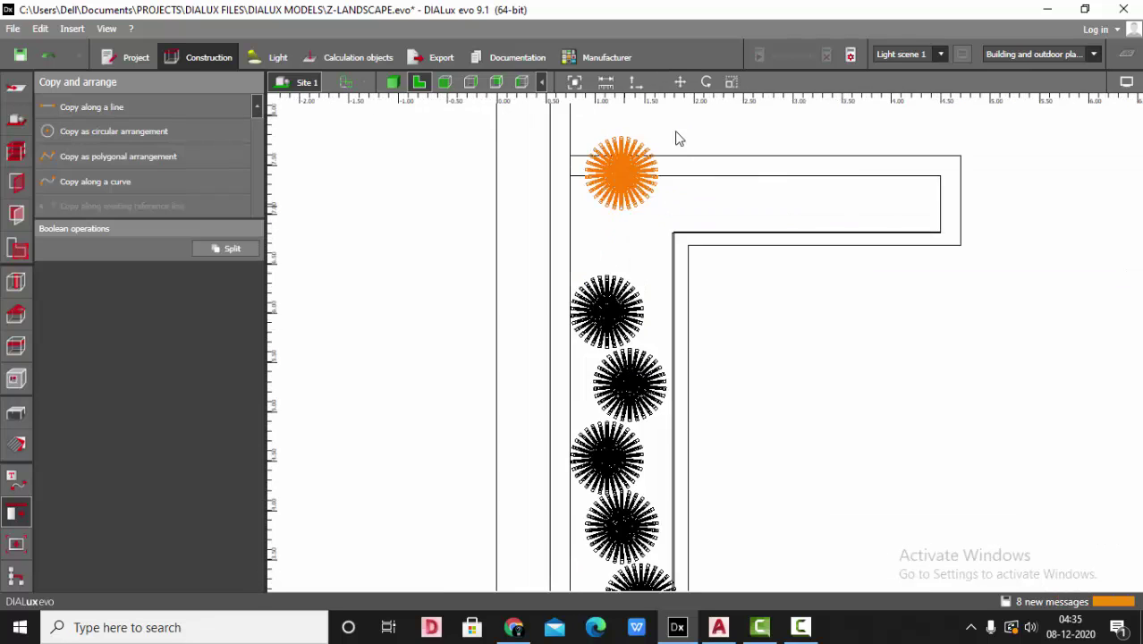
click(678, 83)
drag(624, 179, 633, 242)
click(458, 176)
click(392, 82)
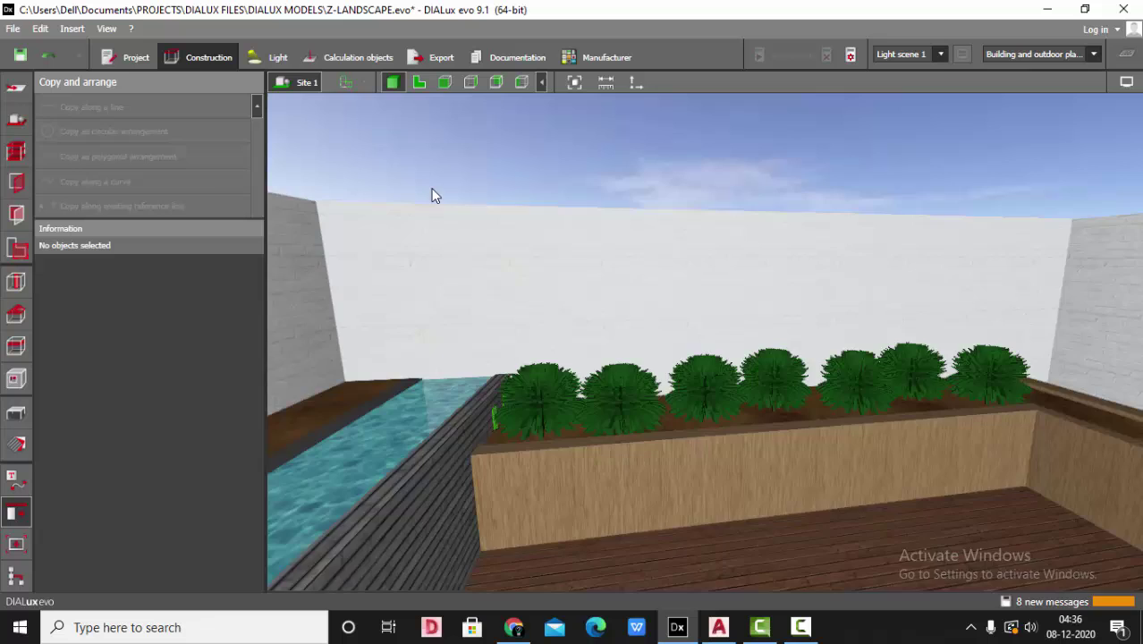
right_drag(771, 375, 809, 398)
drag(810, 400, 757, 308)
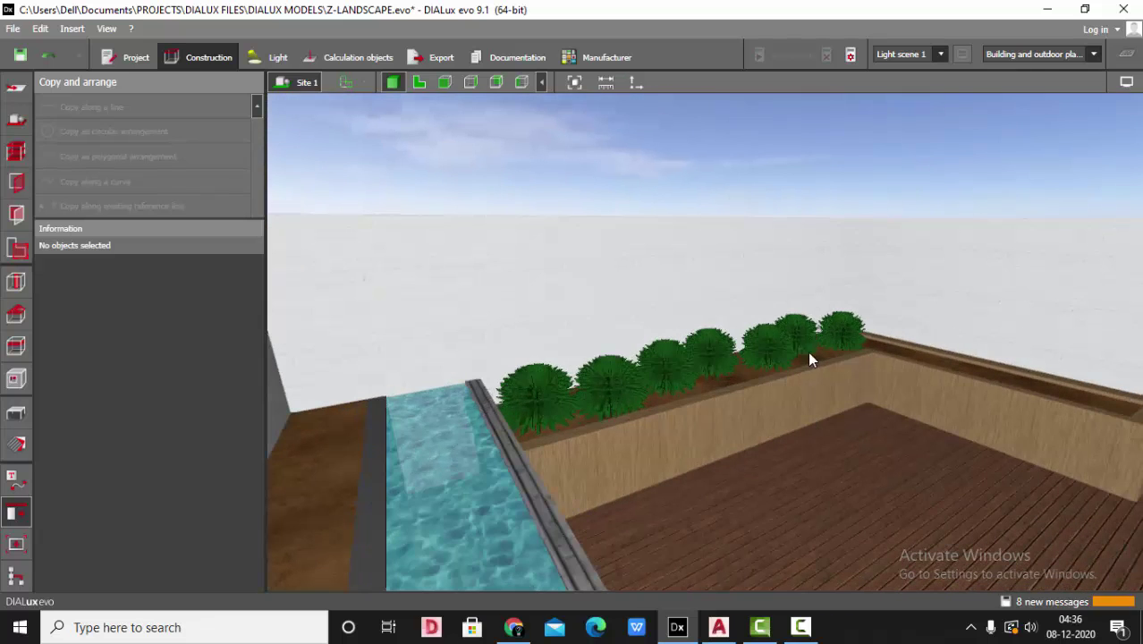
Step: Duplicate four plants of the row in the floor plan and rotate the copies to follow the planter's short leg
click(419, 84)
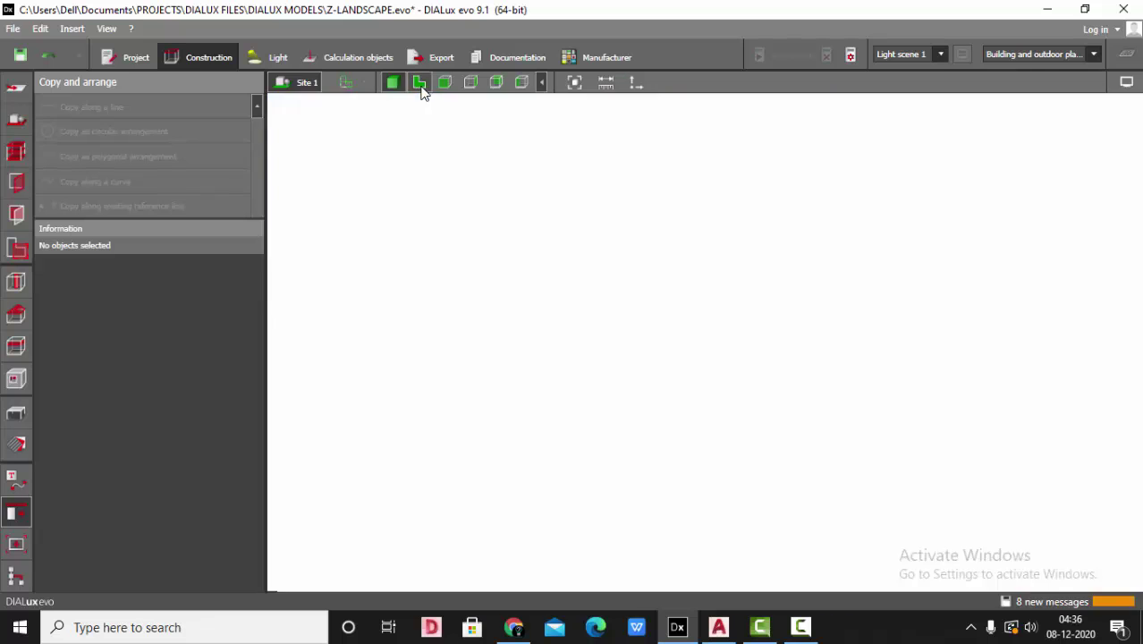
click(597, 312)
ctrl+click(639, 252)
ctrl+click(631, 376)
key(ctrl+c)
key(ctrl+v)
click(707, 82)
drag(683, 316, 756, 211)
Step: Move the duplicated plants into the planter's short leg and adjust individual plants to spread them along it
click(680, 82)
click(802, 235)
scroll(846, 225, up, 2)
click(843, 219)
scroll(795, 188, up, 1)
drag(827, 204, 832, 186)
click(714, 167)
drag(714, 167, 931, 210)
scroll(708, 190, down, 2)
Step: Examine the plants along both legs of the L-shaped planter and the surrounding terrace in the 3D view
click(397, 83)
scroll(939, 313, down, 4)
click(985, 290)
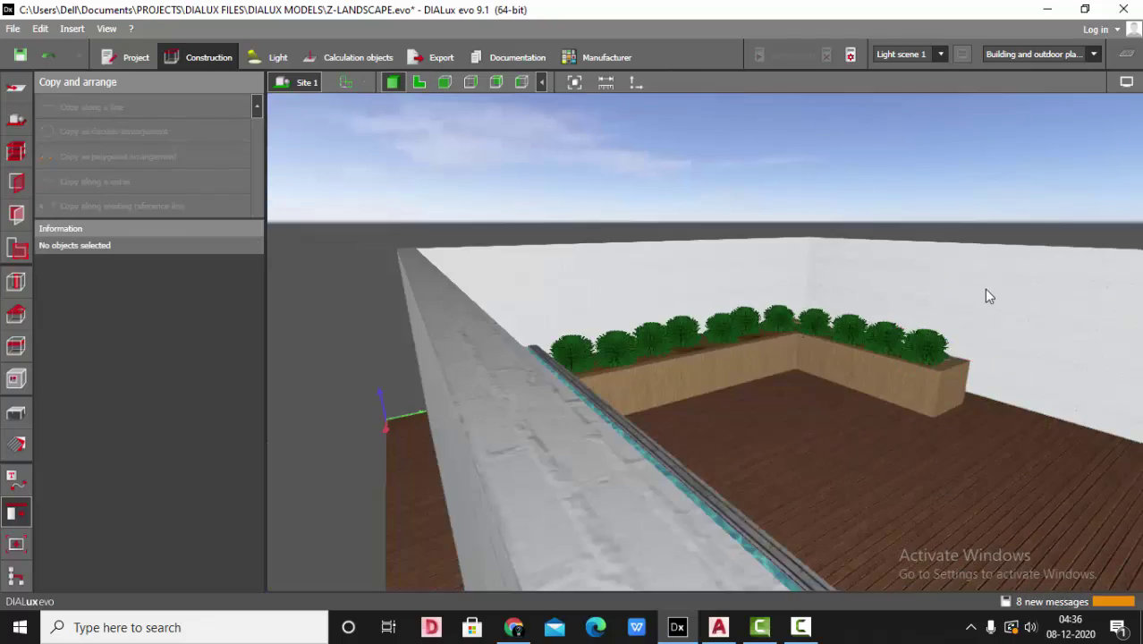
scroll(904, 336, up, 3)
right_drag(895, 340, 922, 337)
drag(924, 343, 841, 353)
right_drag(840, 353, 795, 392)
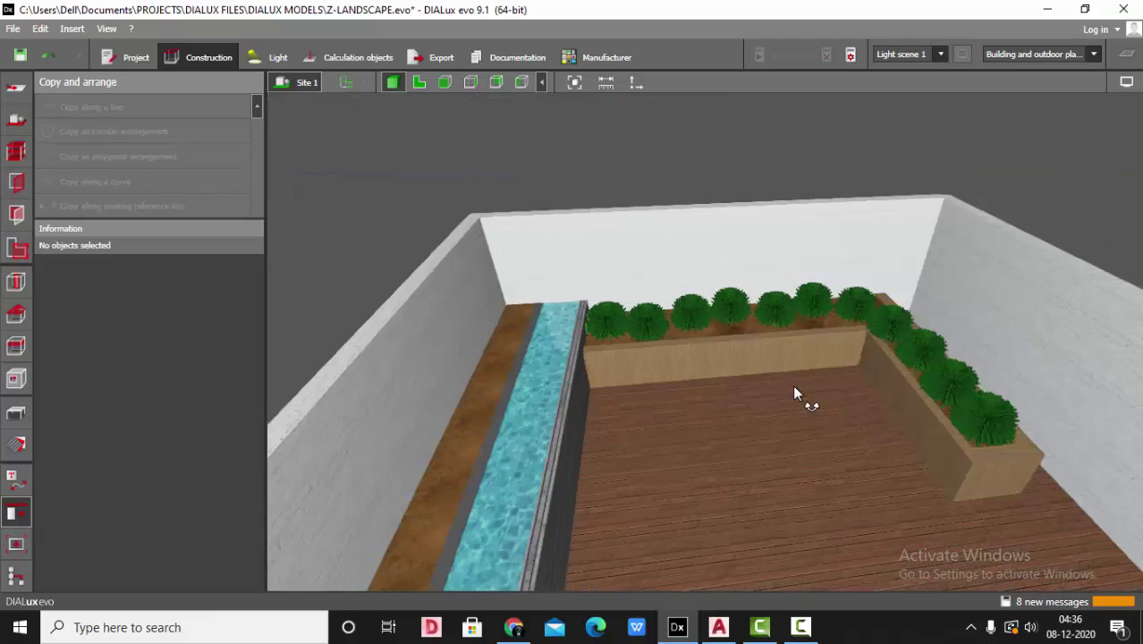
scroll(1075, 422, up, 1)
right_drag(1075, 422, 977, 407)
drag(978, 407, 975, 404)
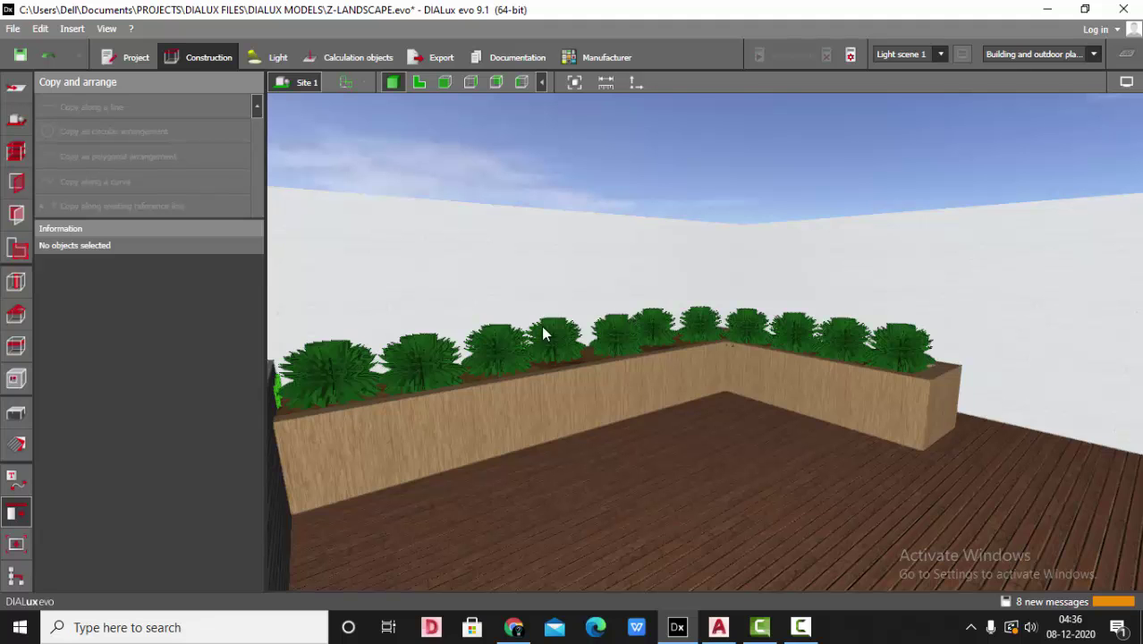
drag(765, 218, 765, 452)
drag(663, 360, 825, 376)
scroll(825, 377, down, 3)
scroll(776, 424, up, 3)
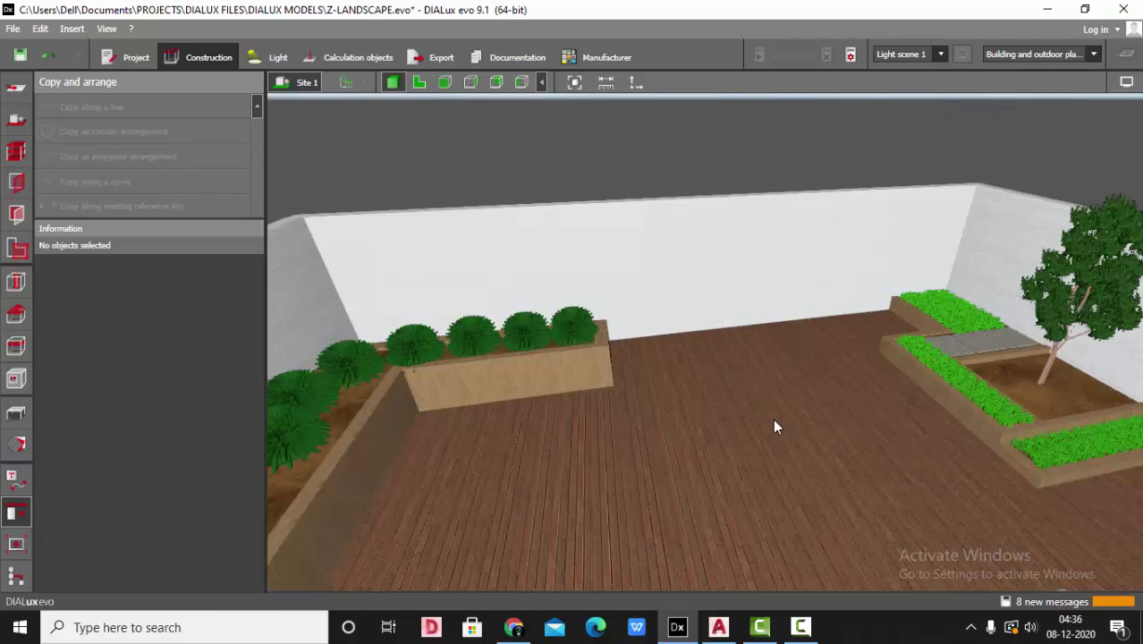